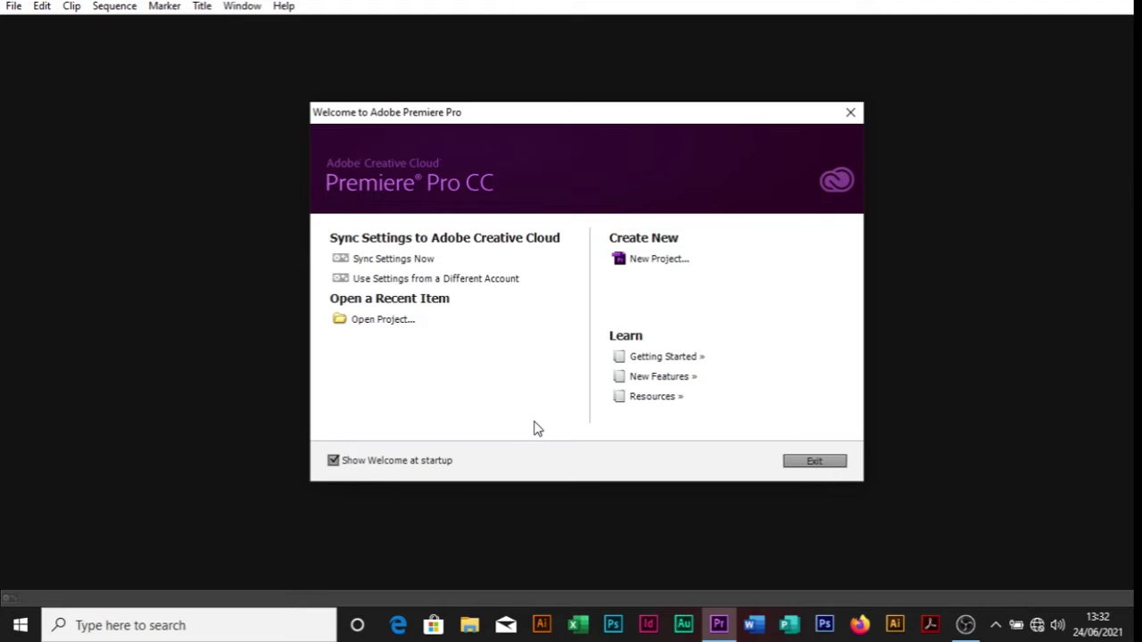
# Turn off showing the welcome screen at startup and start a new project named sample
pyautogui.click(334, 461)
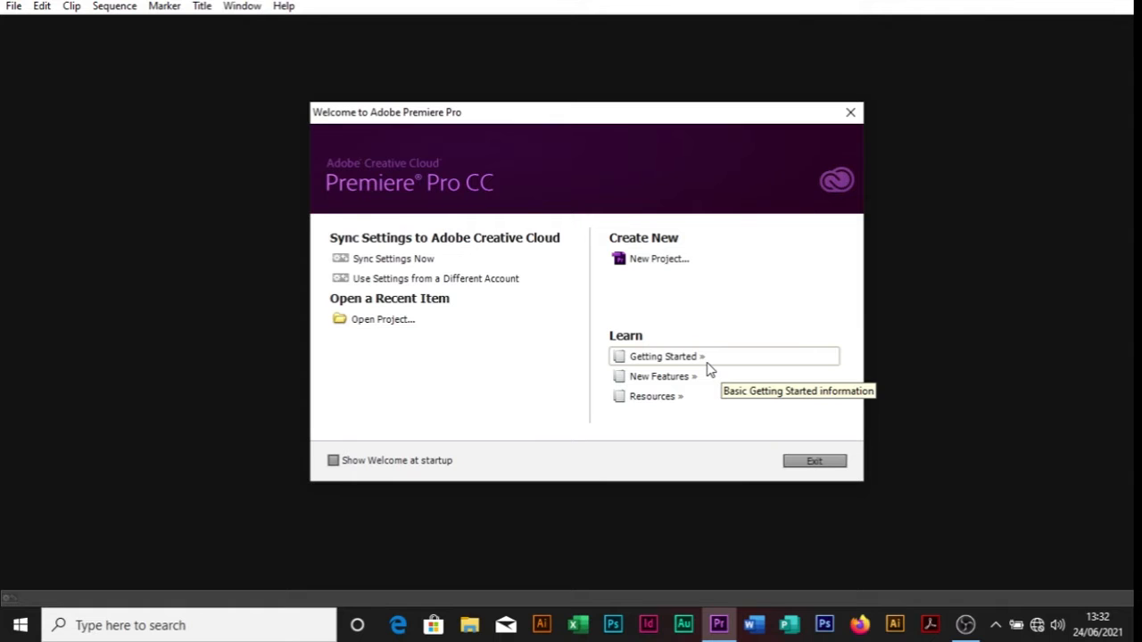
pyautogui.click(665, 260)
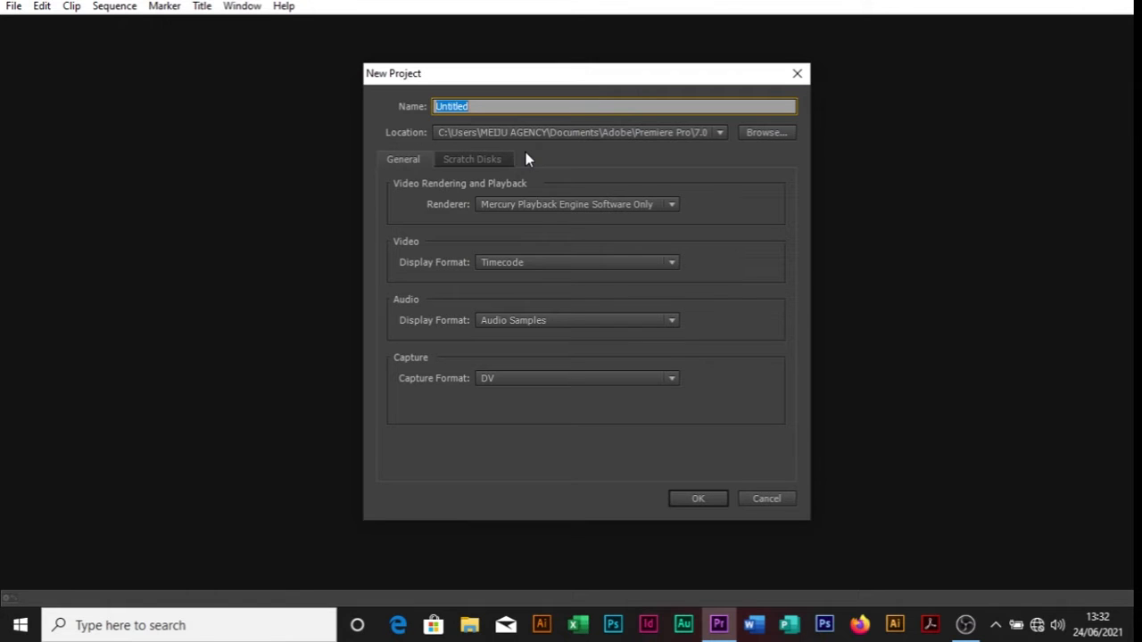
pyautogui.write('sample')
# Create a folder named premier pro projects on New Volume (E:) and set it as the project location
pyautogui.click(769, 133)
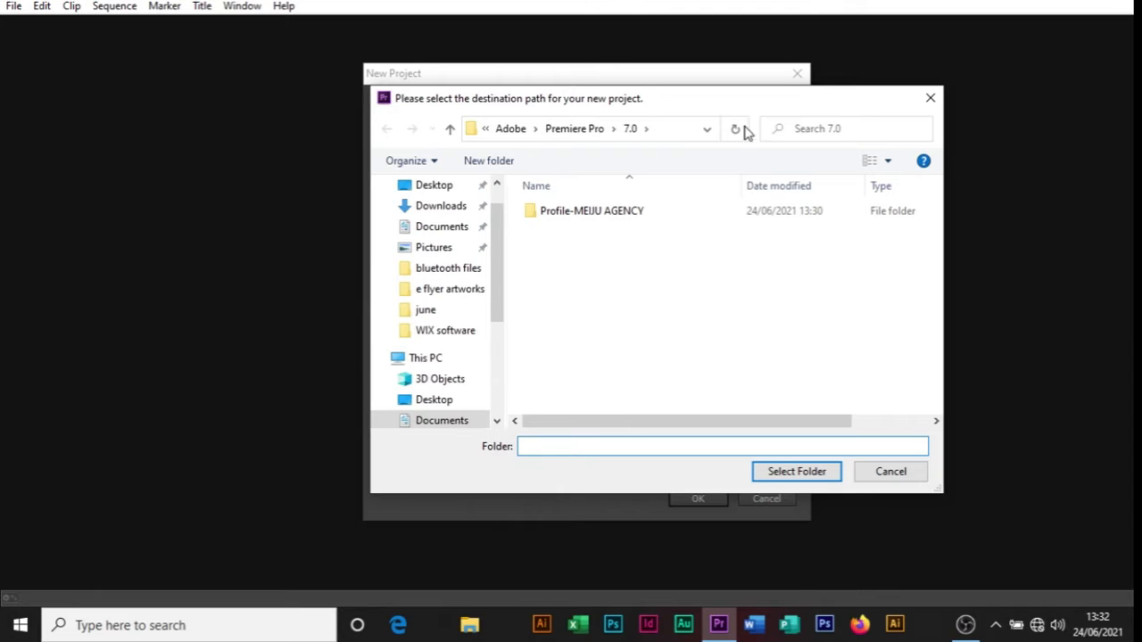
pyautogui.moveTo(496, 299); pyautogui.dragTo(505, 387)
pyautogui.click(450, 379)
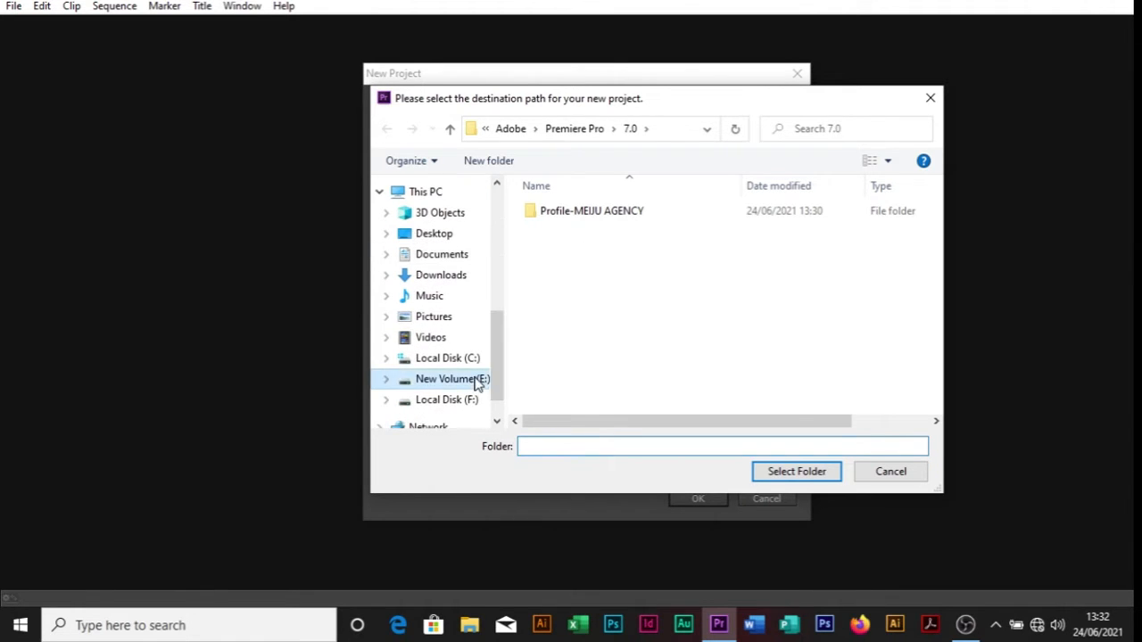
pyautogui.click(590, 392)
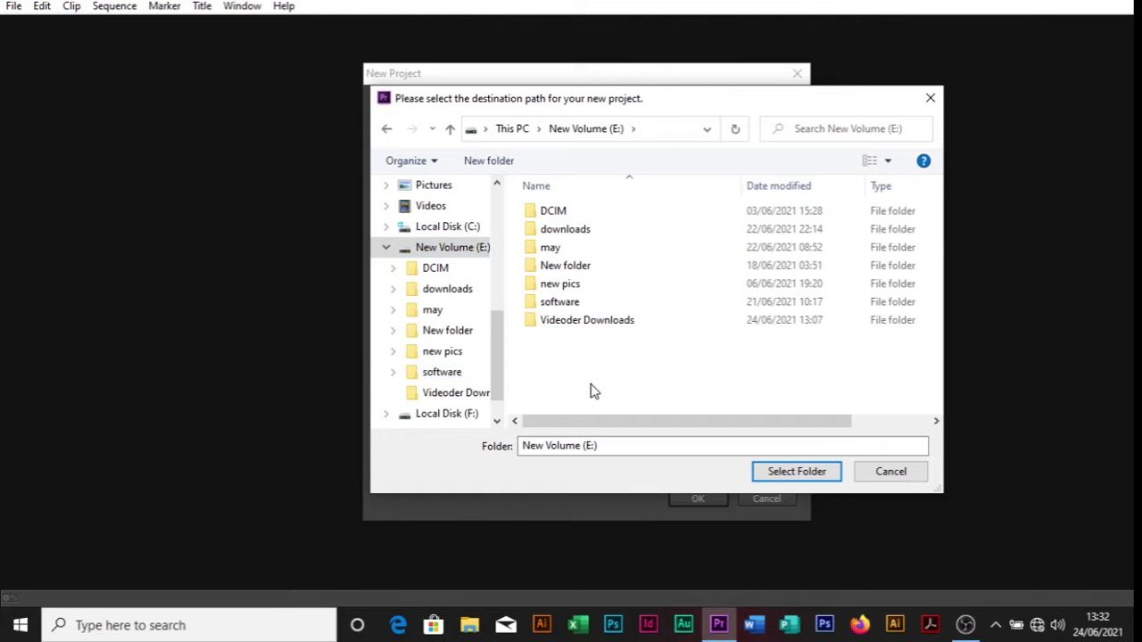
pyautogui.rightClick(585, 371)
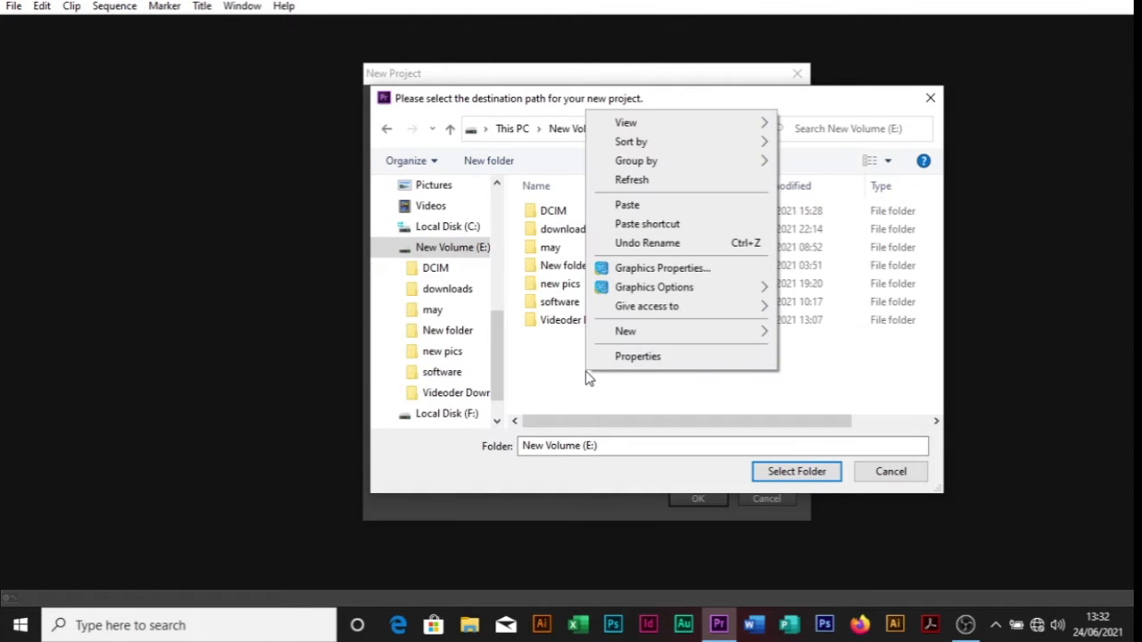
pyautogui.moveTo(694, 331)
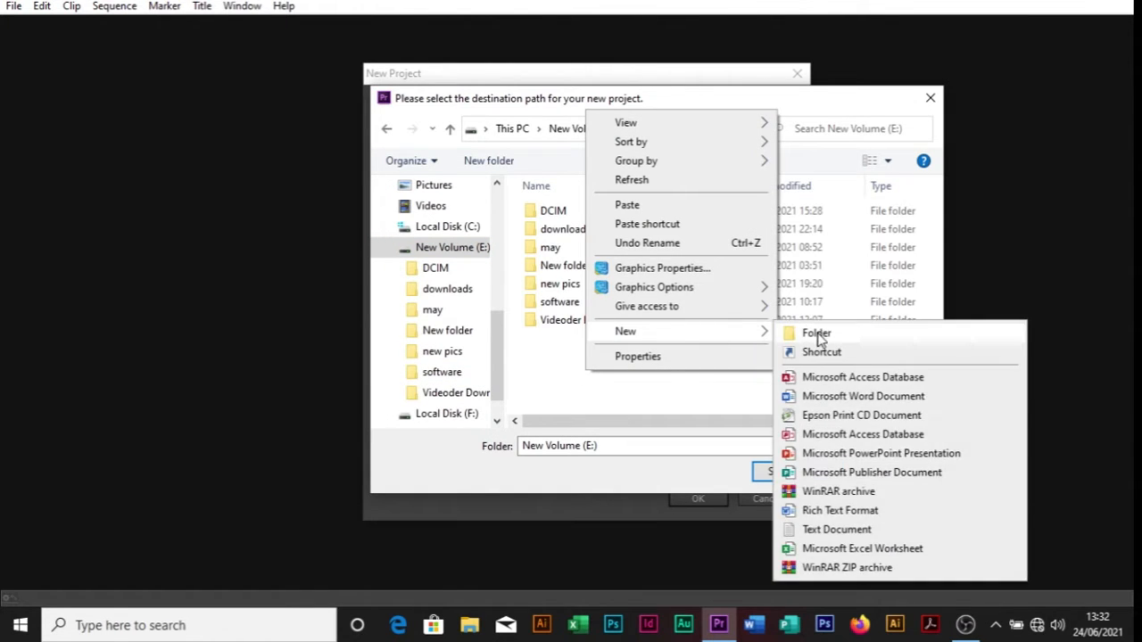
pyautogui.click(815, 332)
pyautogui.write('pre')
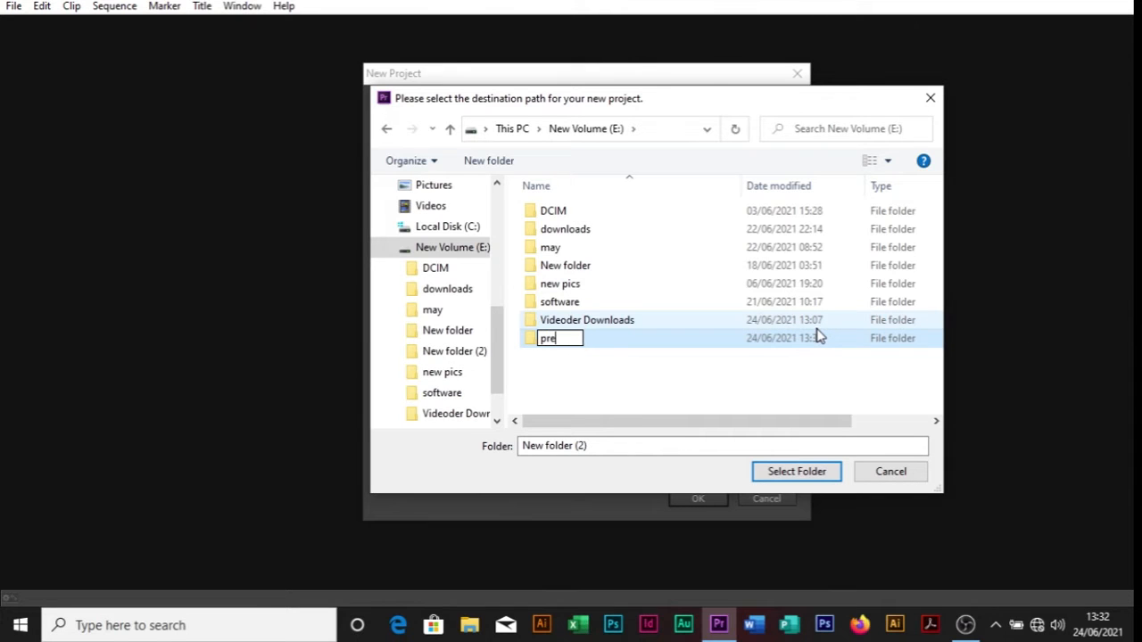
pyautogui.write('mier pro projects')
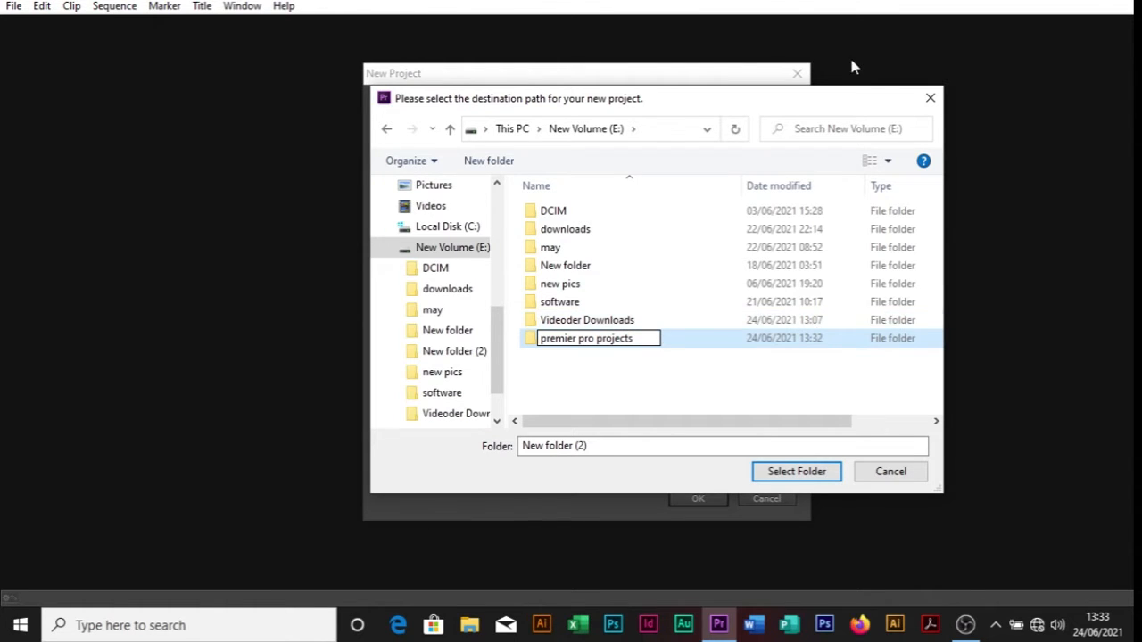
pyautogui.doubleClick(674, 346)
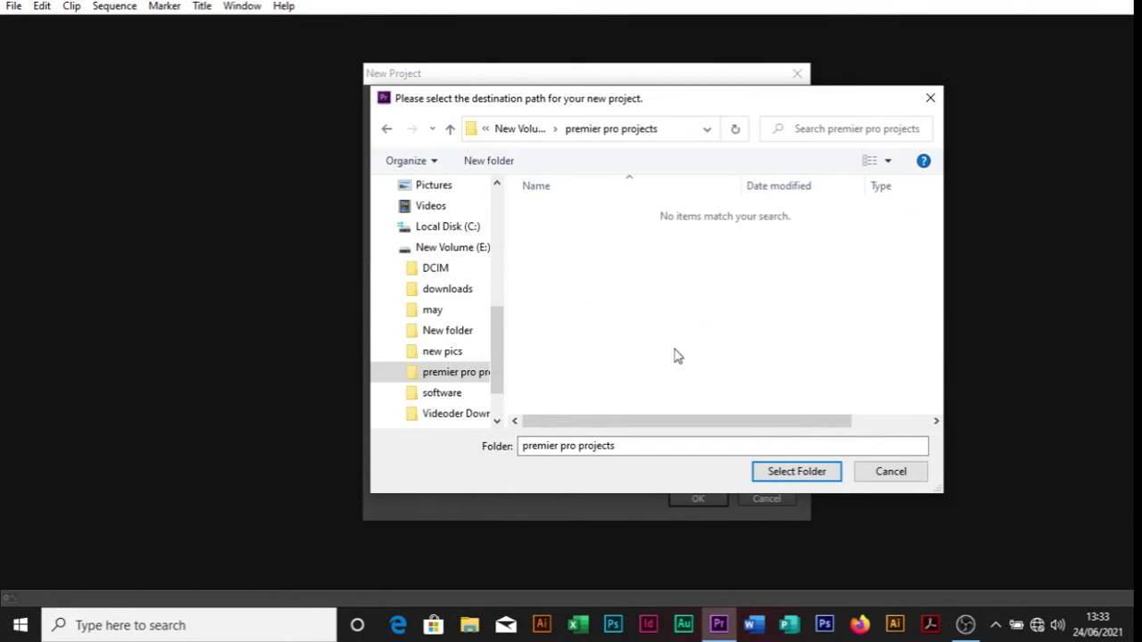
pyautogui.click(793, 472)
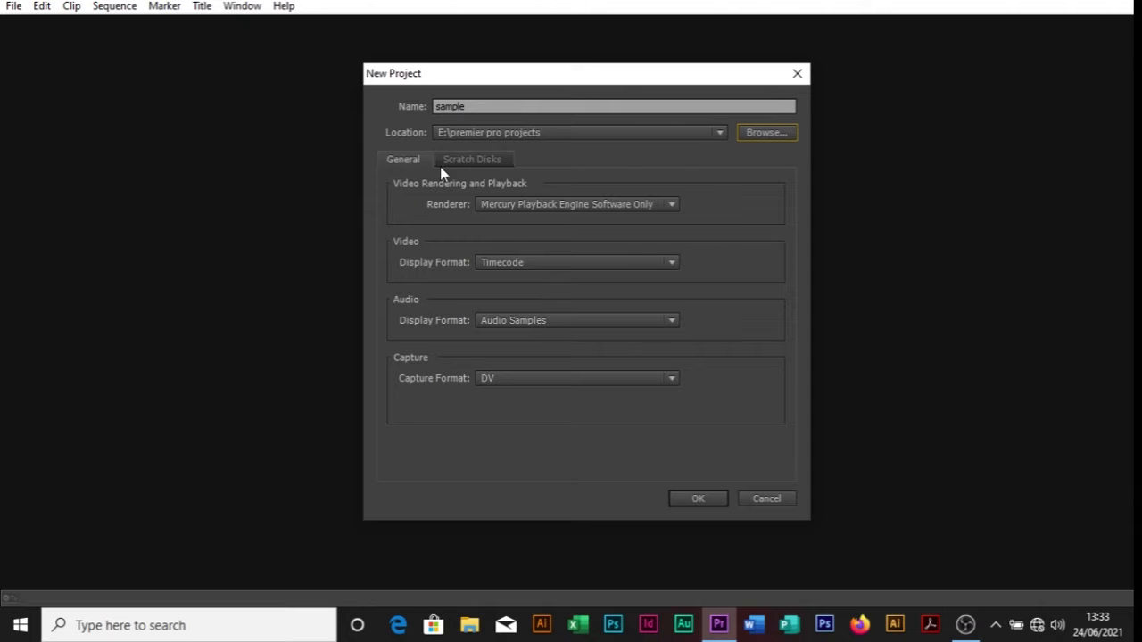
# Review the scratch disks and choose Mercury Playback Engine Software Only as renderer, Timecode for video and Audio Samples for audio display
pyautogui.click(486, 166)
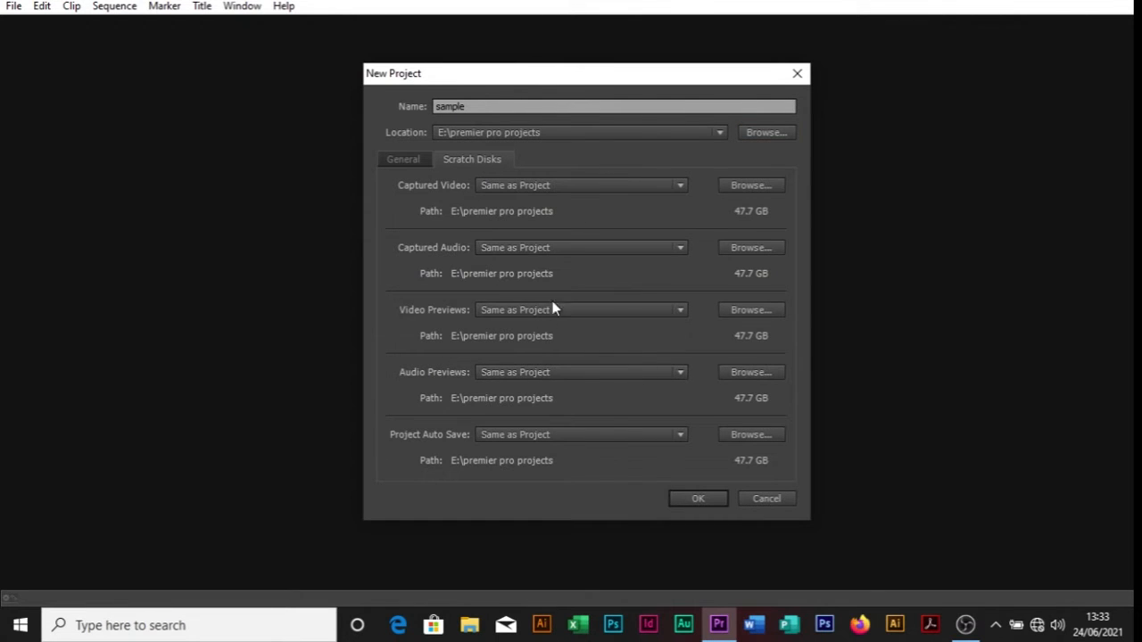
pyautogui.click(402, 162)
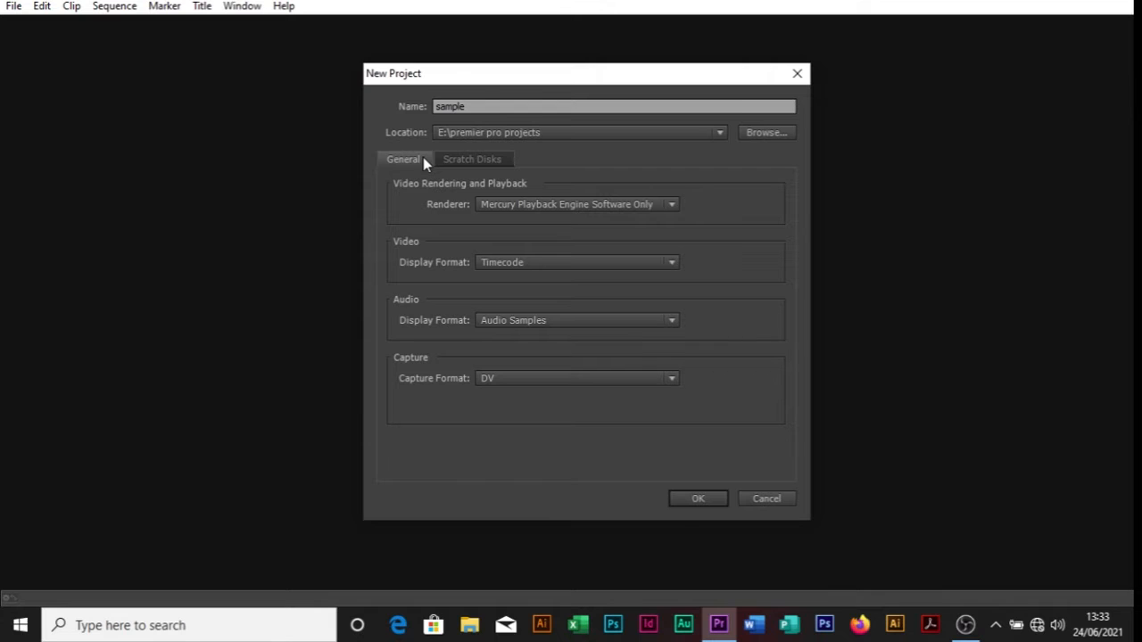
pyautogui.click(610, 209)
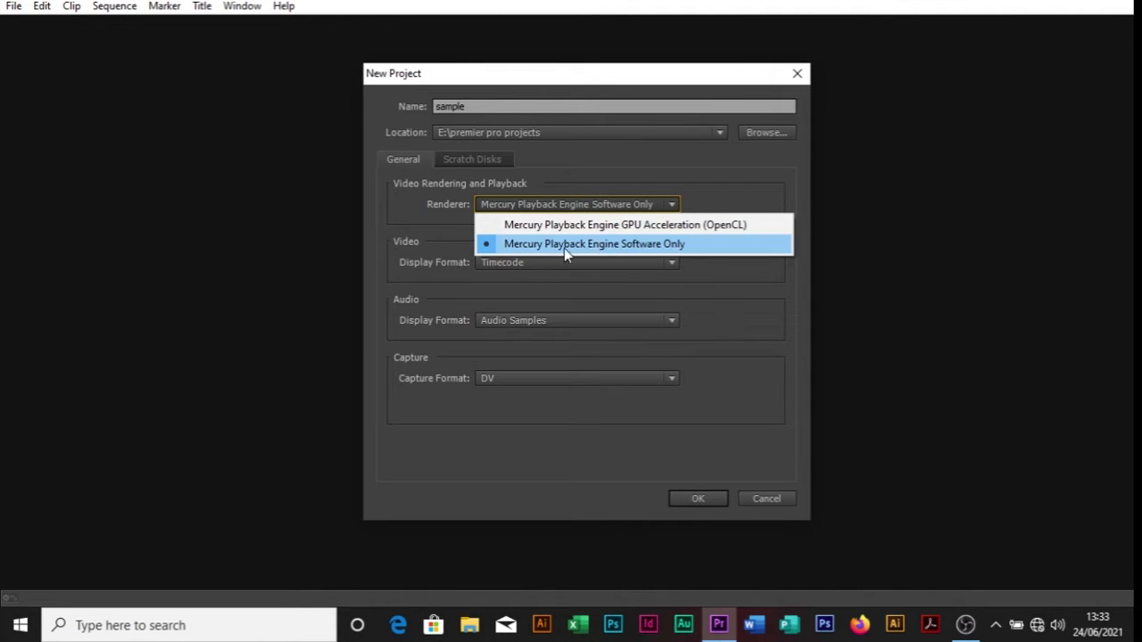
pyautogui.click(710, 250)
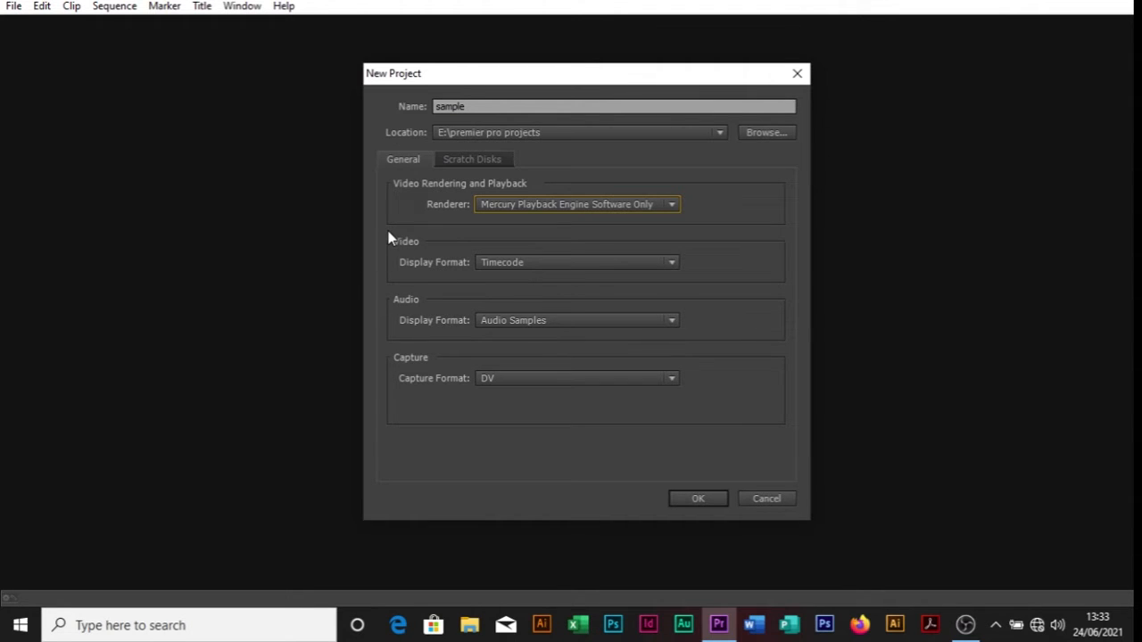
pyautogui.click(517, 264)
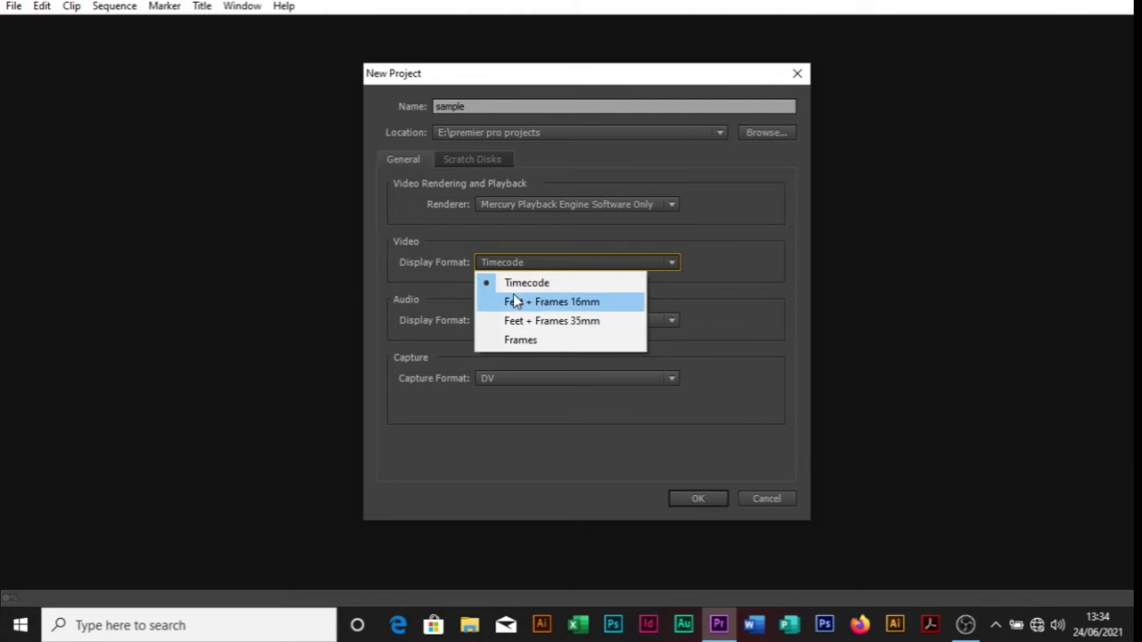
pyautogui.click(542, 286)
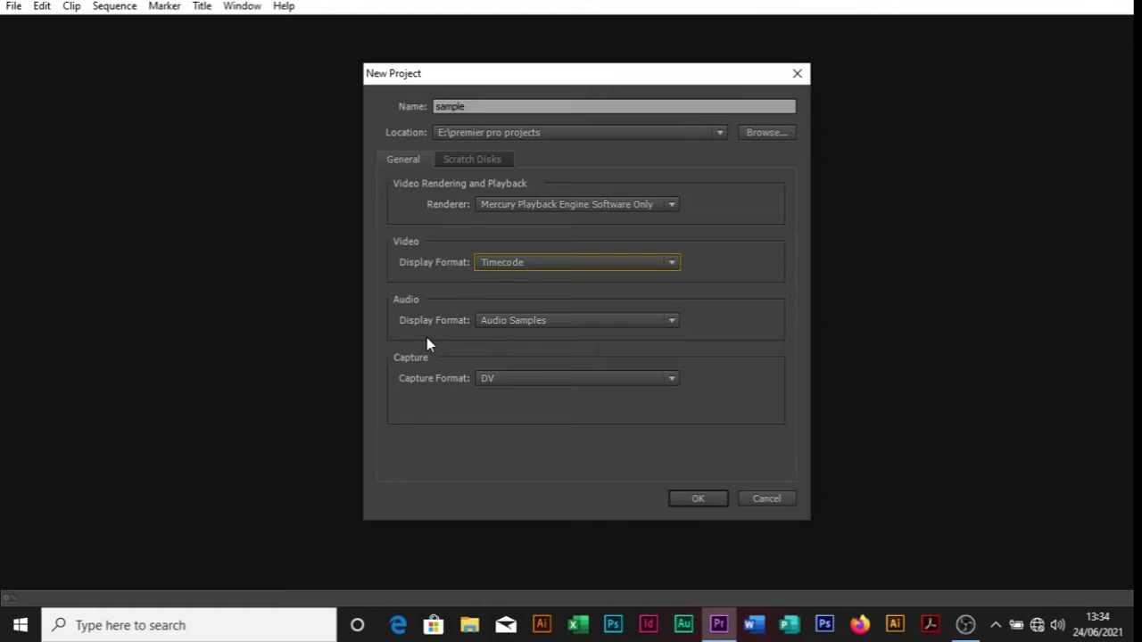
pyautogui.click(509, 325)
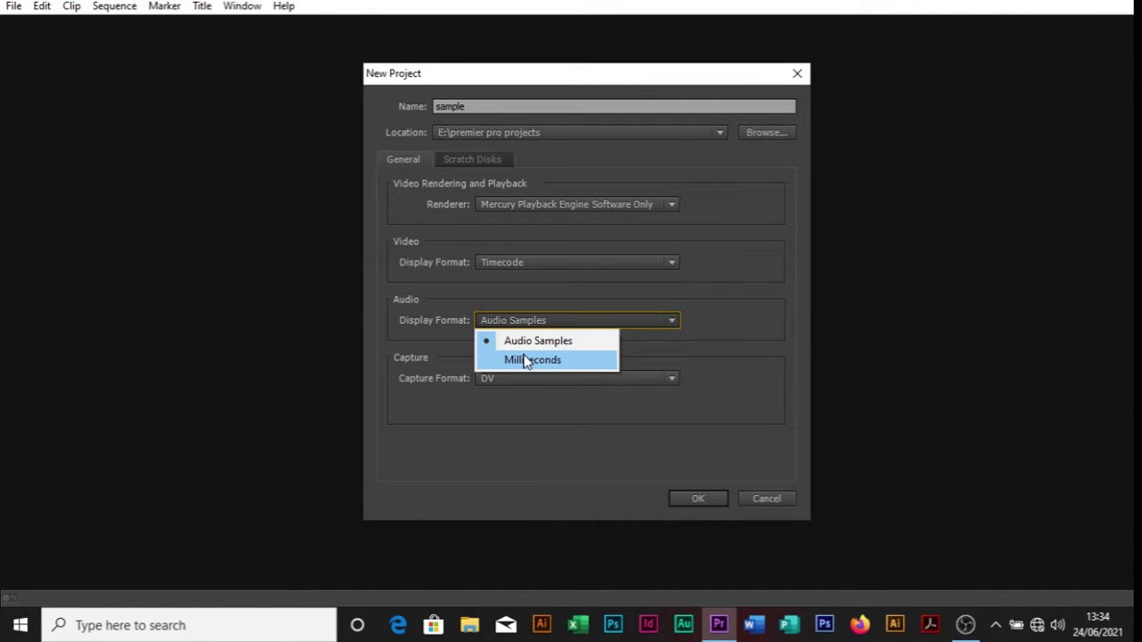
pyautogui.click(568, 342)
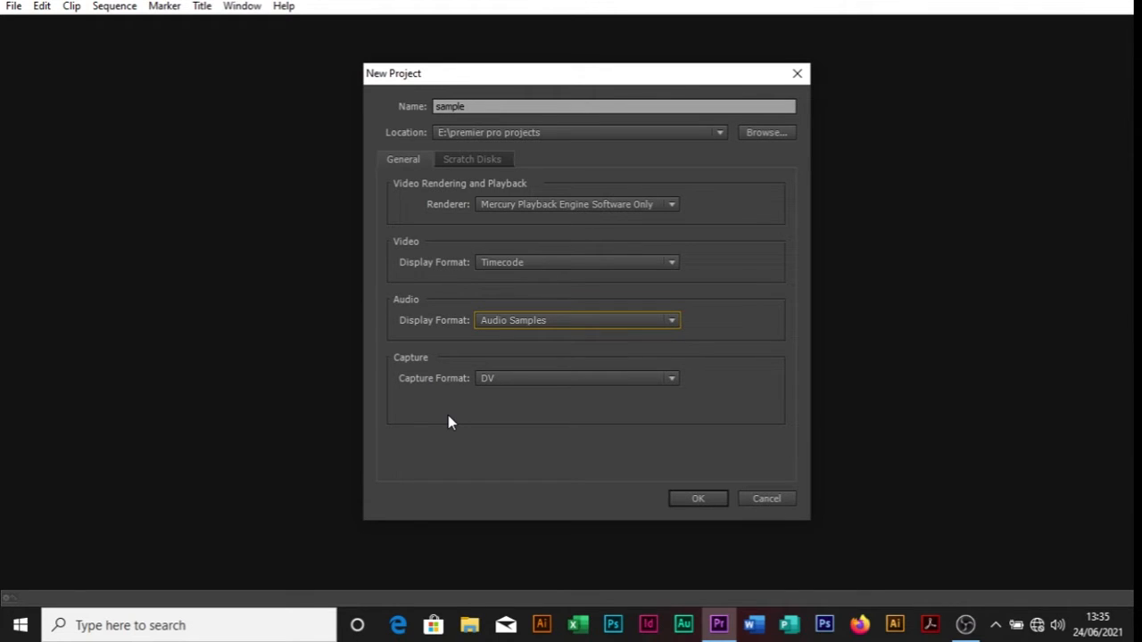
# Set the capture format to HDV and create the project with these settings
pyautogui.click(504, 382)
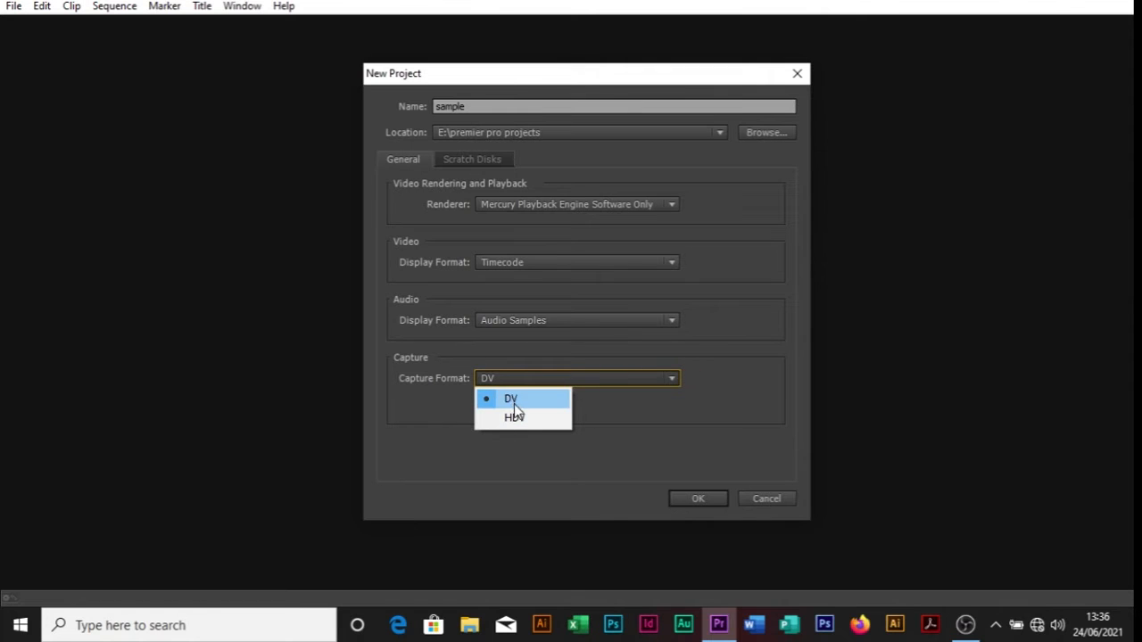
pyautogui.click(538, 419)
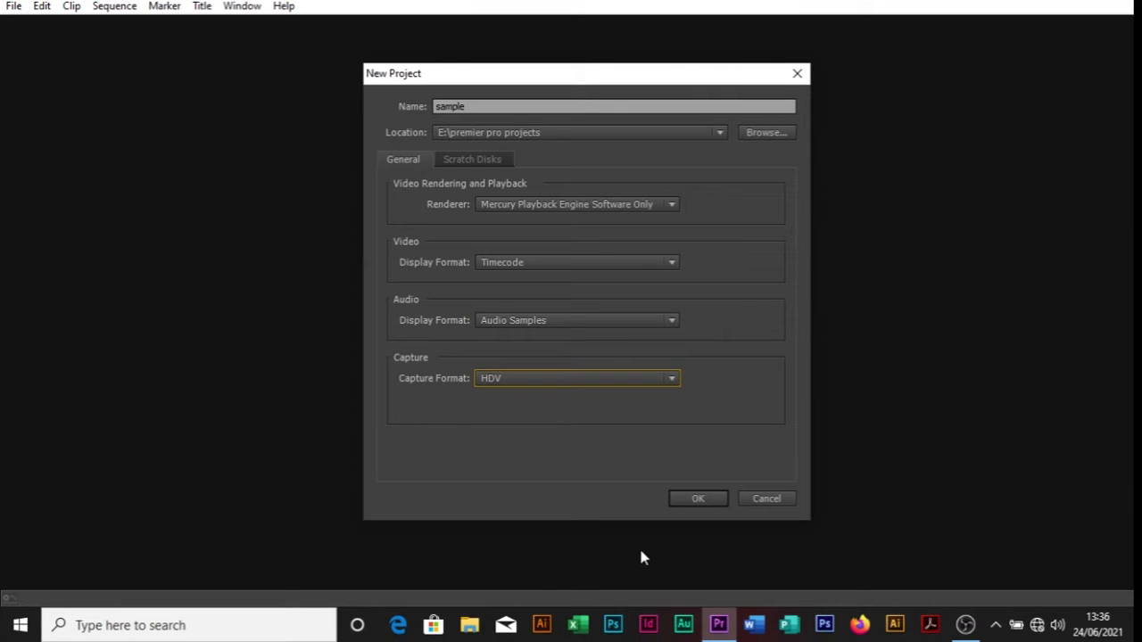
pyautogui.click(711, 501)
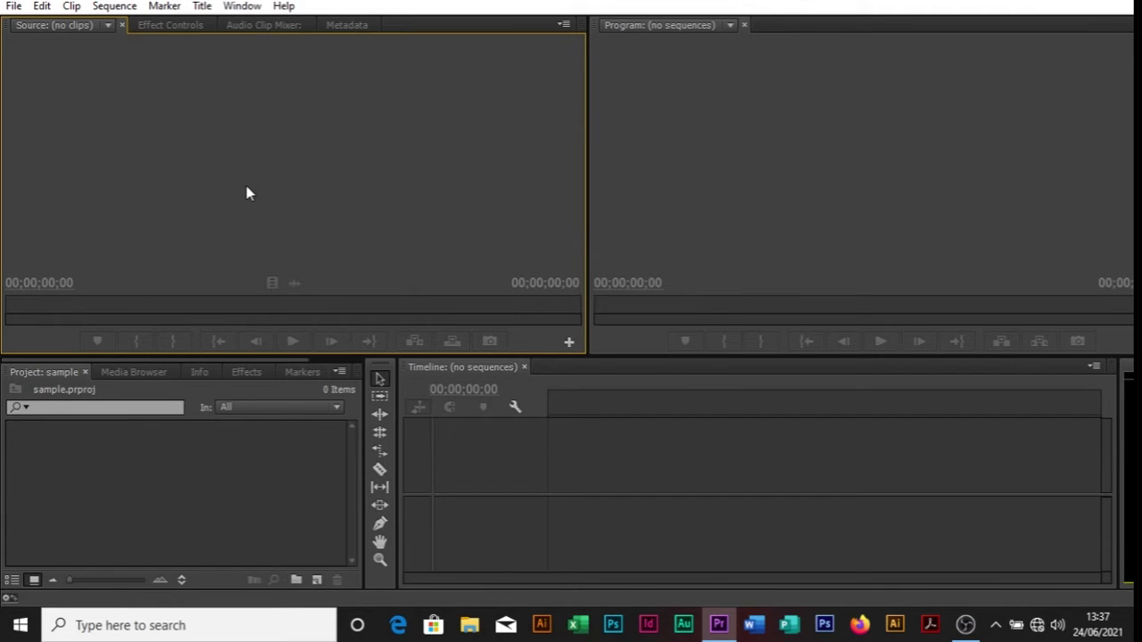
# Examine which file, clip, sequence, title, window and help commands are available in the workspace
pyautogui.click(12, 6)
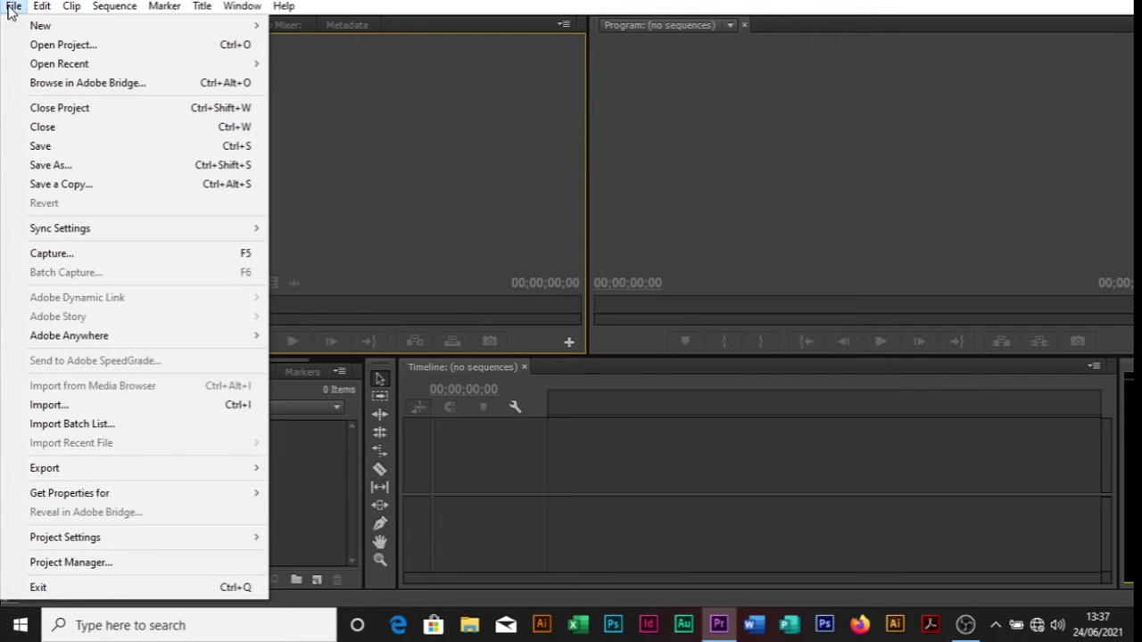
pyautogui.moveTo(25, 27)
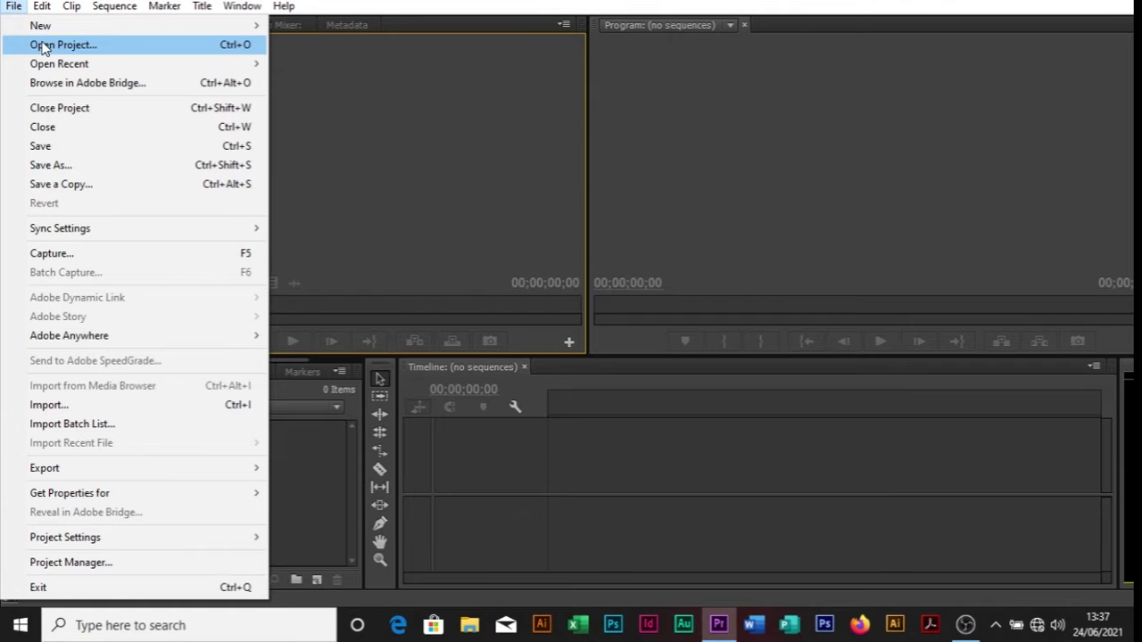
pyautogui.moveTo(86, 70)
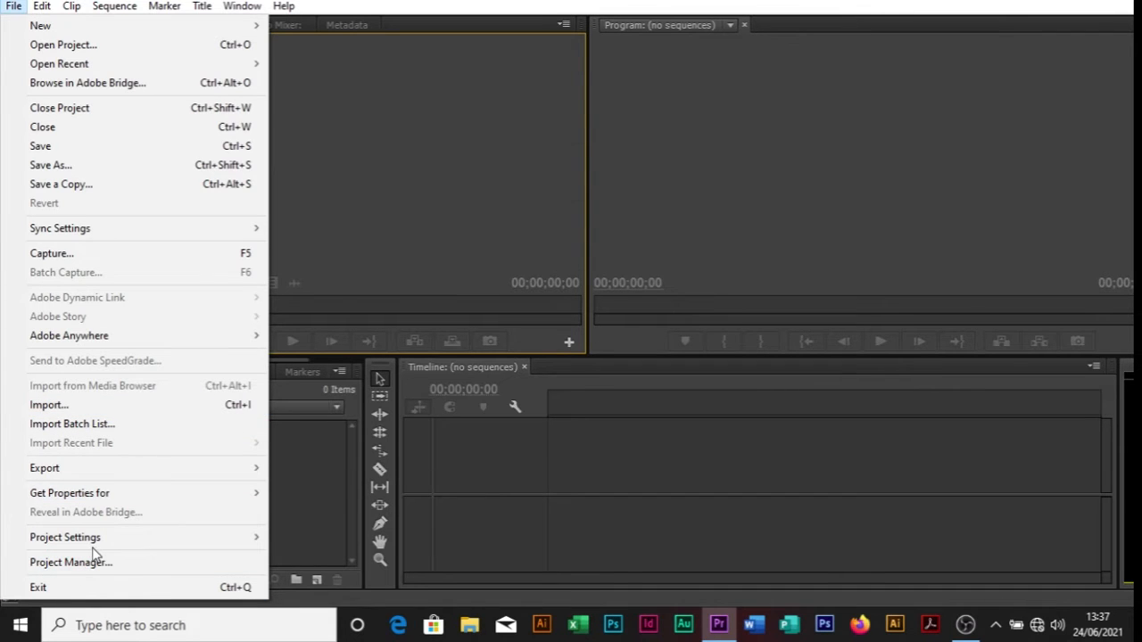
pyautogui.moveTo(94, 553)
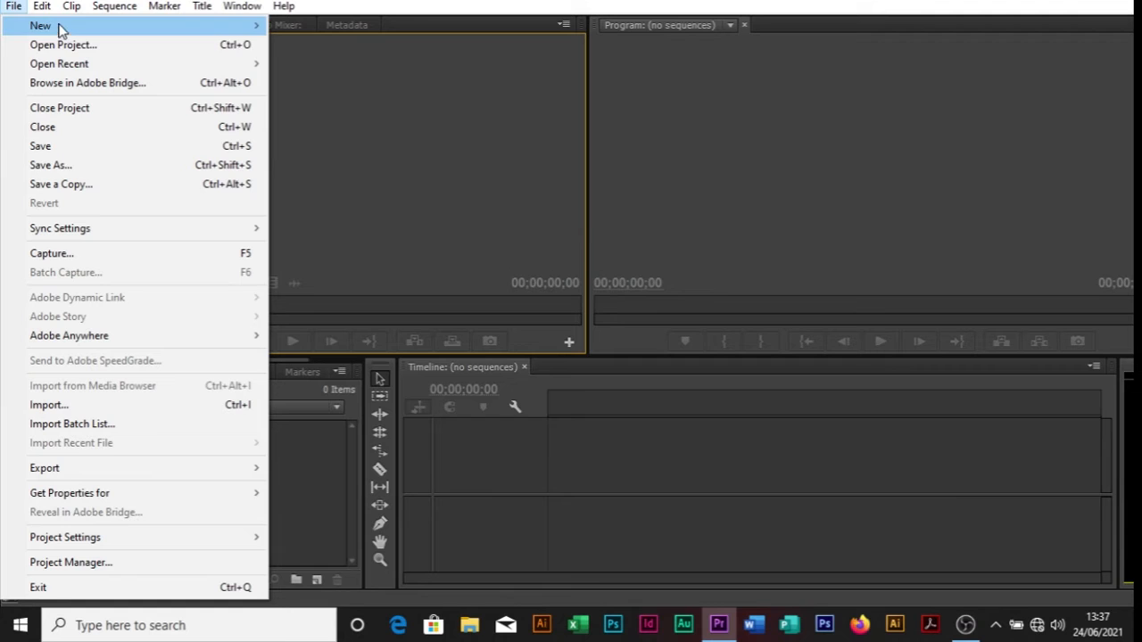
pyautogui.moveTo(50, 13)
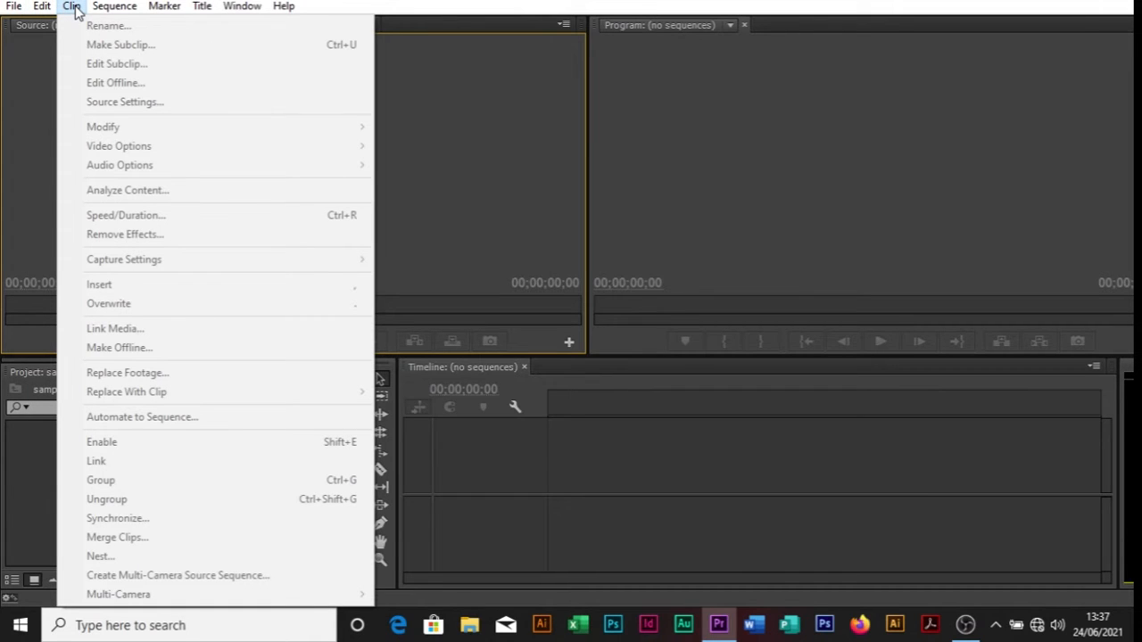
pyautogui.moveTo(114, 7)
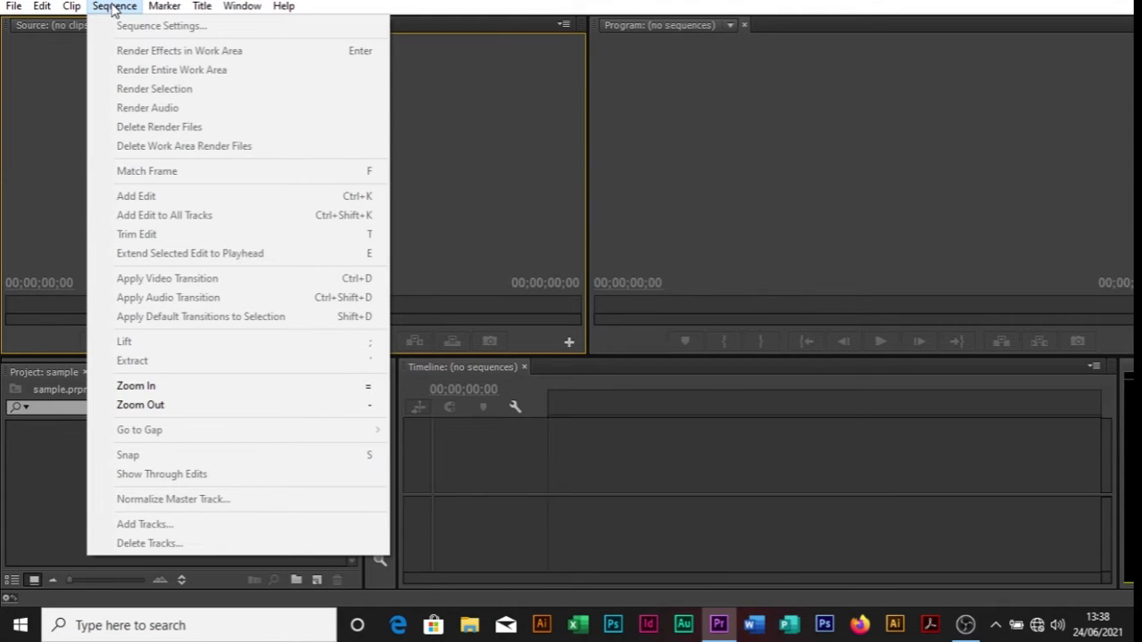
pyautogui.moveTo(197, 9)
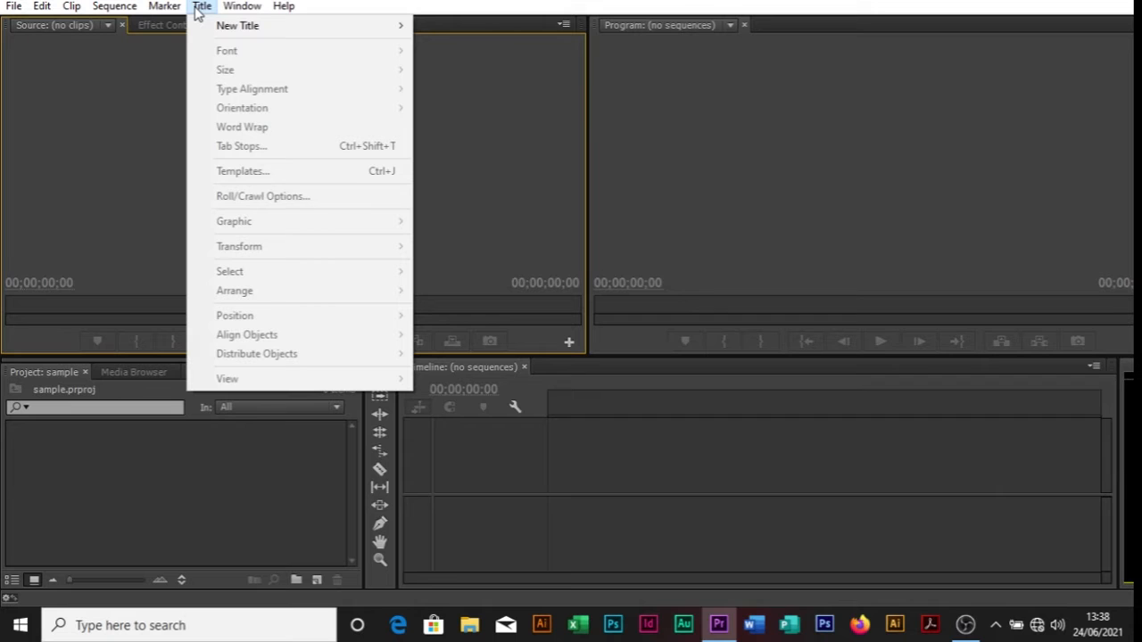
pyautogui.moveTo(265, 30)
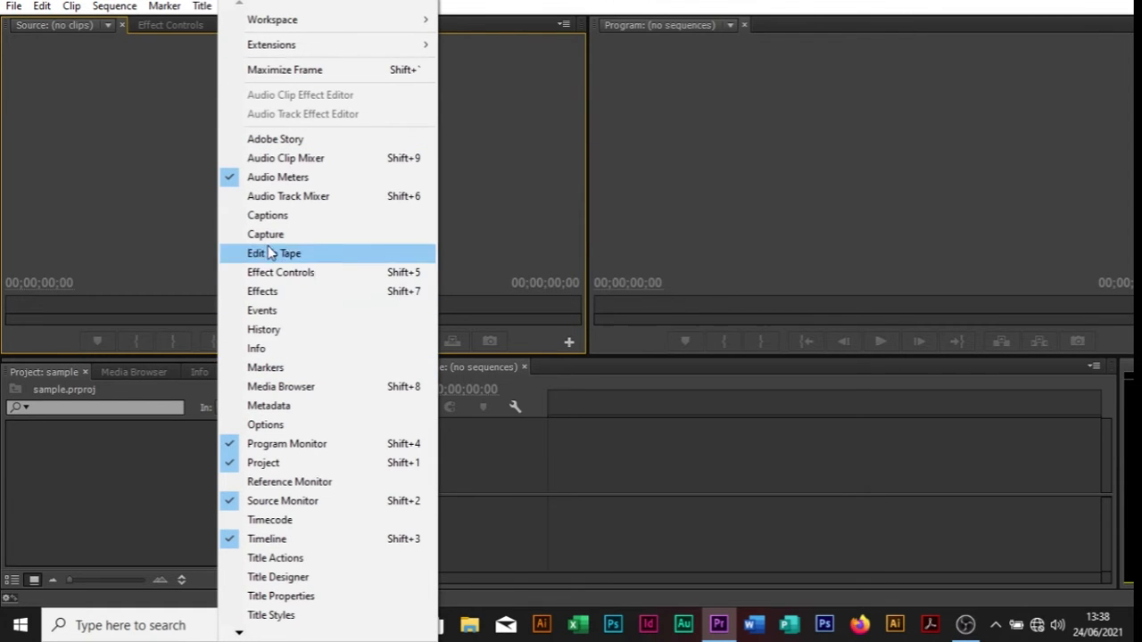
pyautogui.click(165, 177)
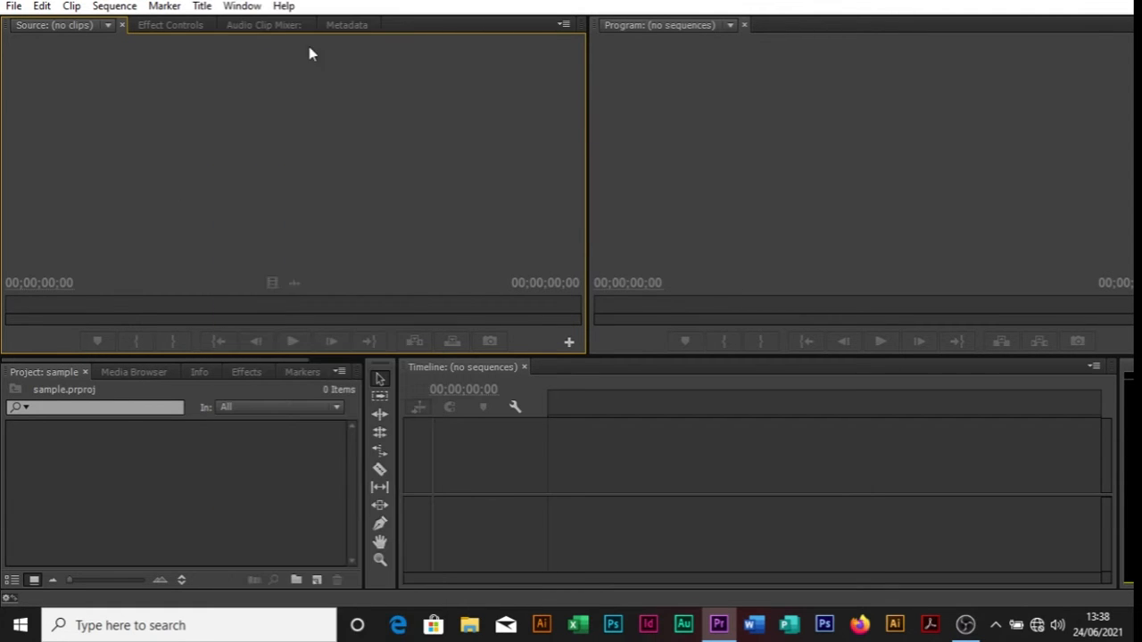
pyautogui.click(283, 6)
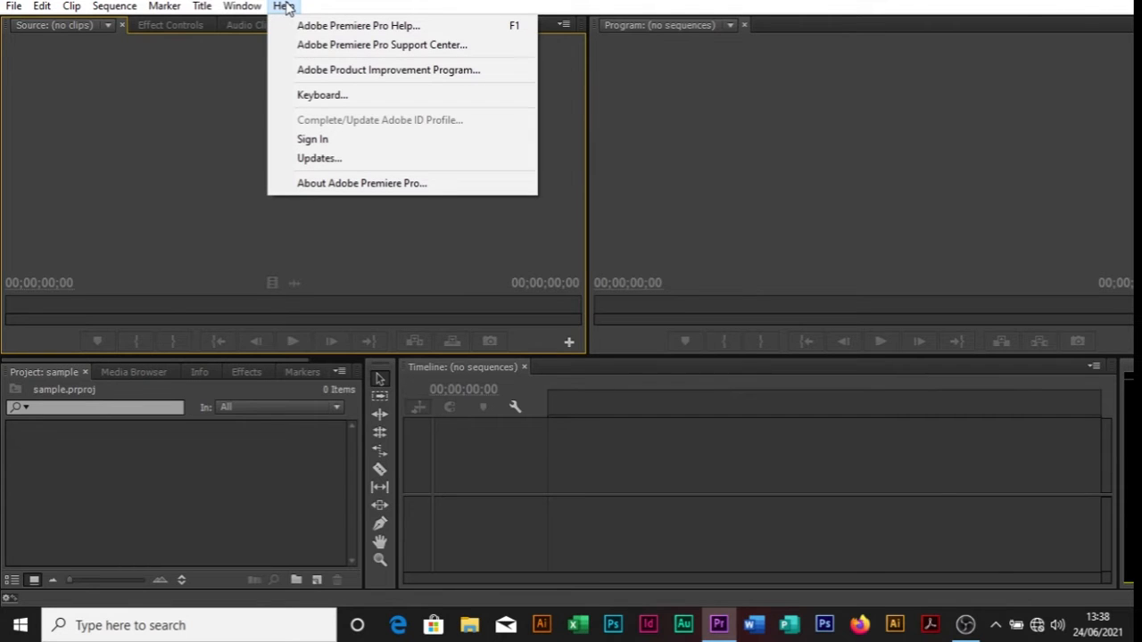
pyautogui.click(195, 81)
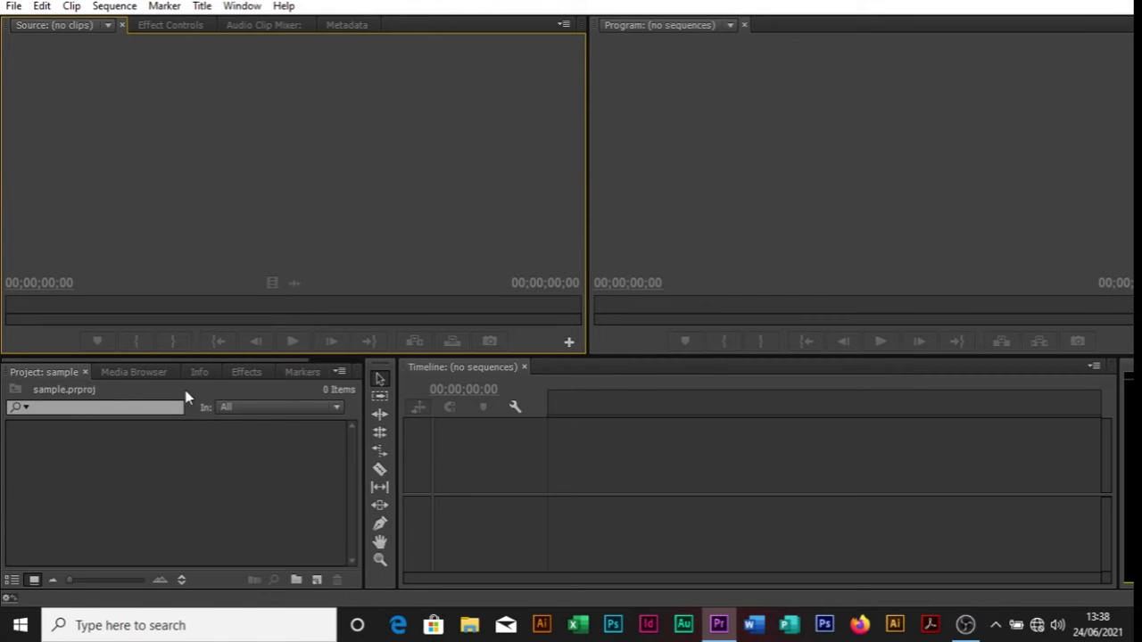
# View the Effect Controls, Audio Clip Mixer and Metadata areas that share the Source monitor's frame
pyautogui.click(158, 26)
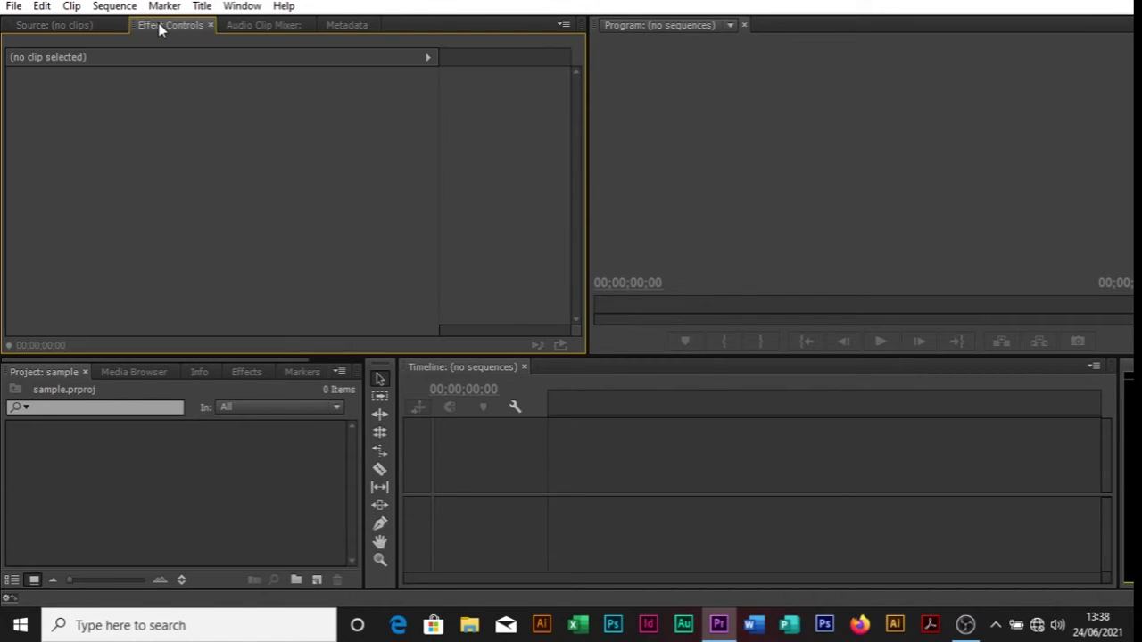
pyautogui.click(238, 27)
pyautogui.click(347, 29)
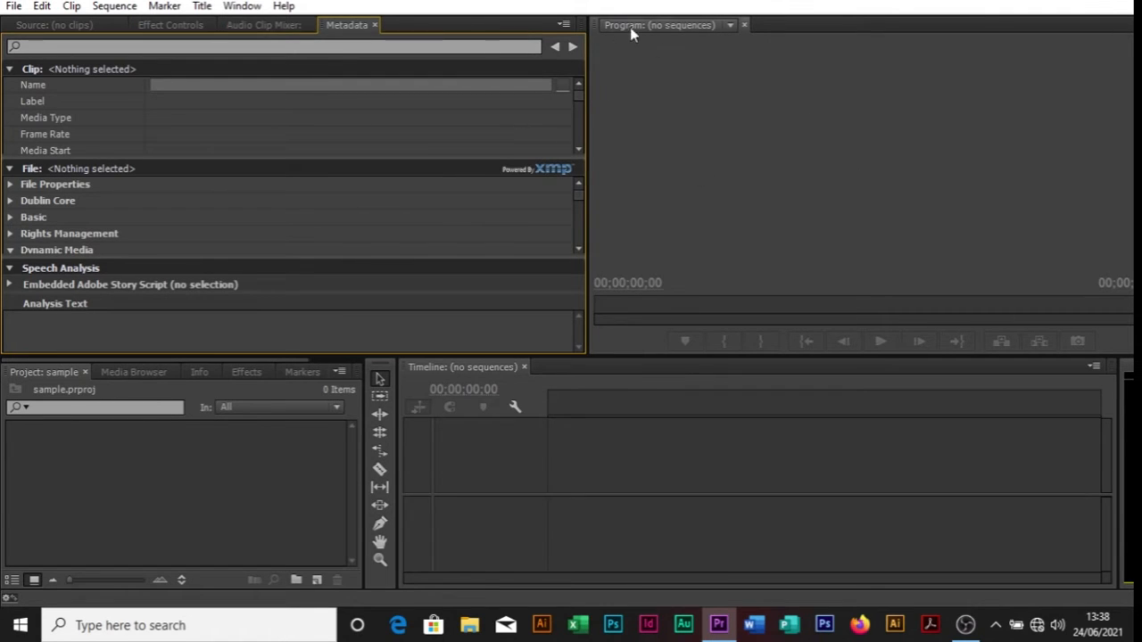
# Start setting up a new sequence and inspect the DV - NTSC Widescreen 32kHz preset
pyautogui.click(30, 26)
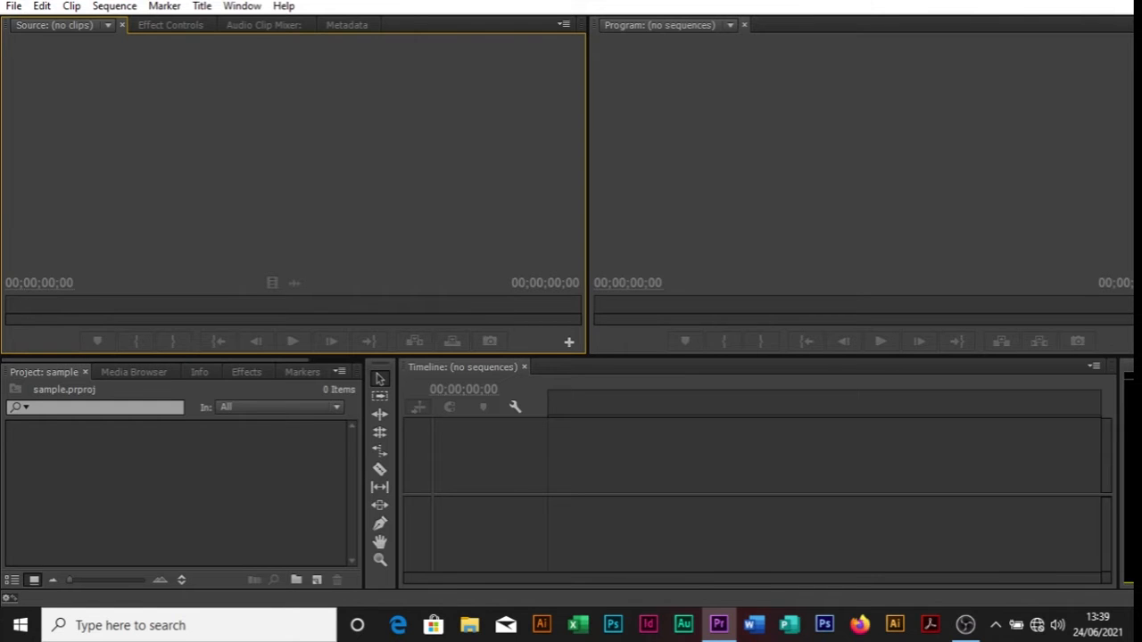
pyautogui.click(14, 6)
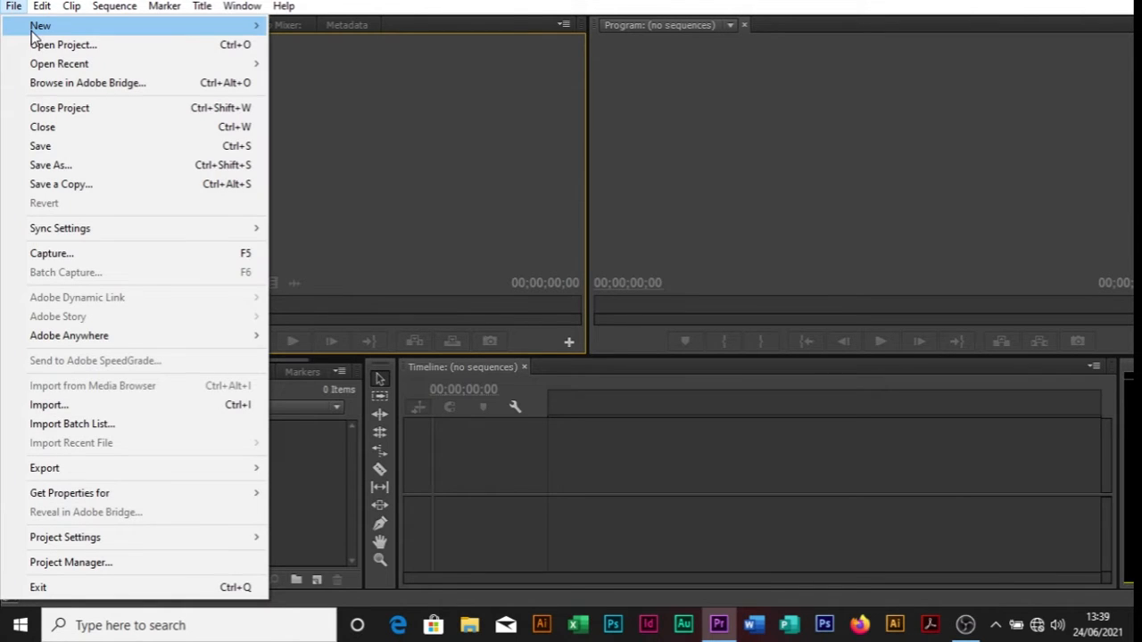
pyautogui.moveTo(33, 31)
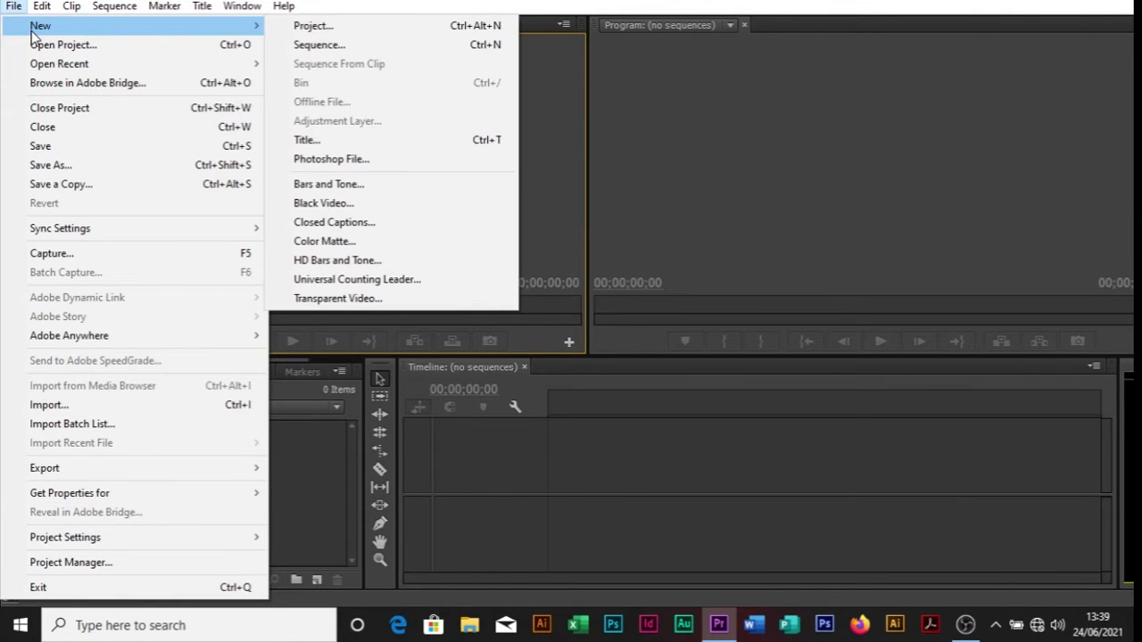
pyautogui.click(397, 53)
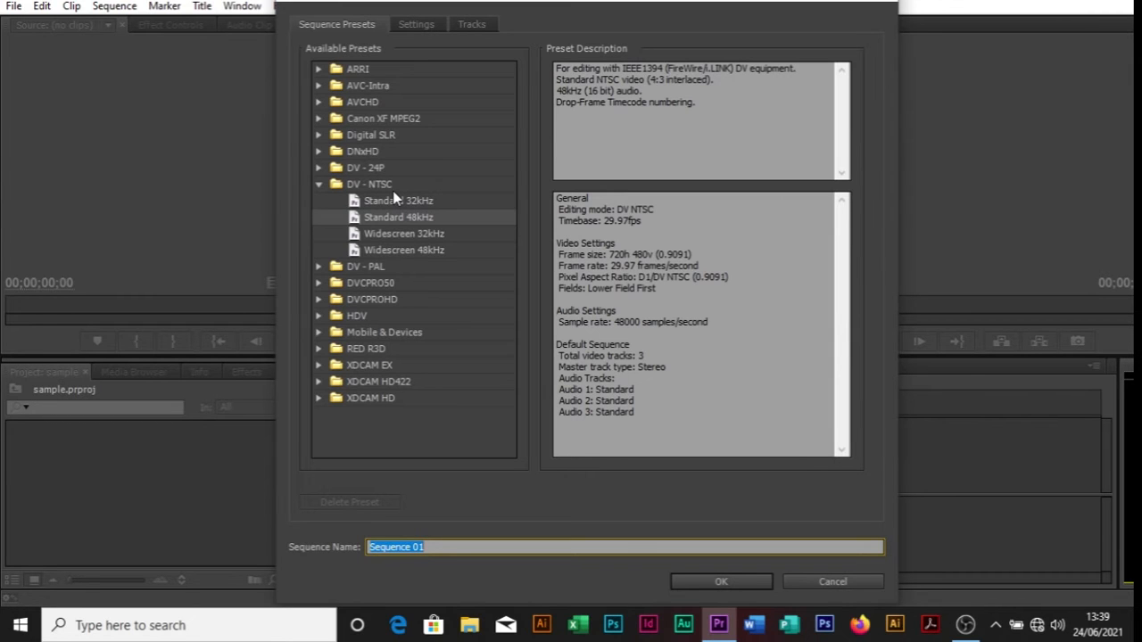
pyautogui.click(424, 232)
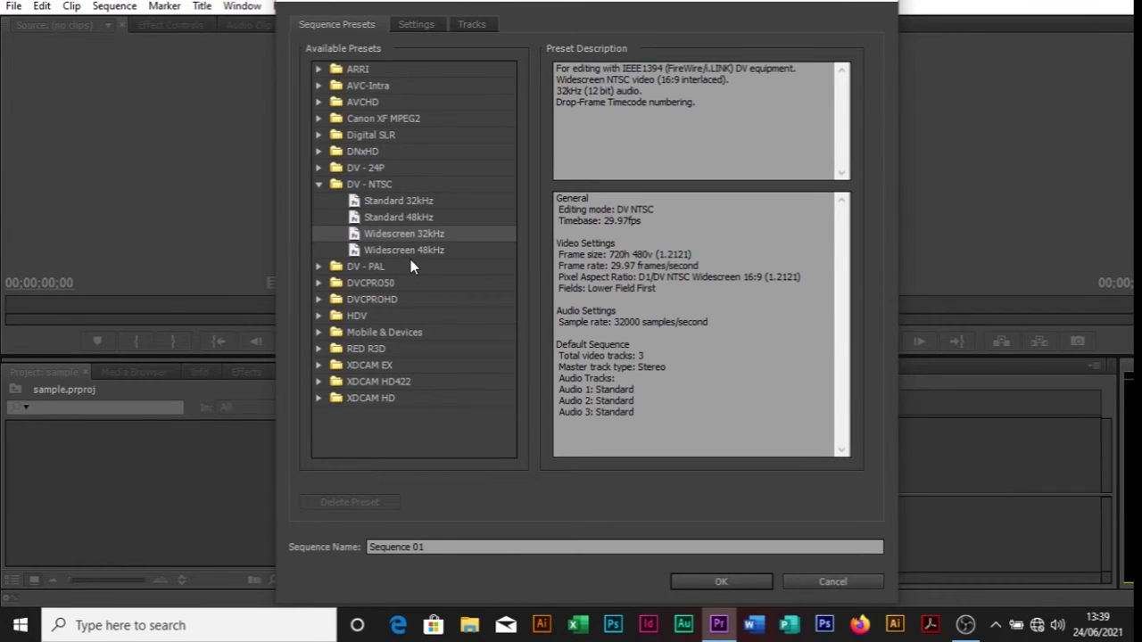
# Review the HDV 1080p30 and HDV 720p24 presets and choose HDV 720p30 for the new sequence
pyautogui.click(347, 323)
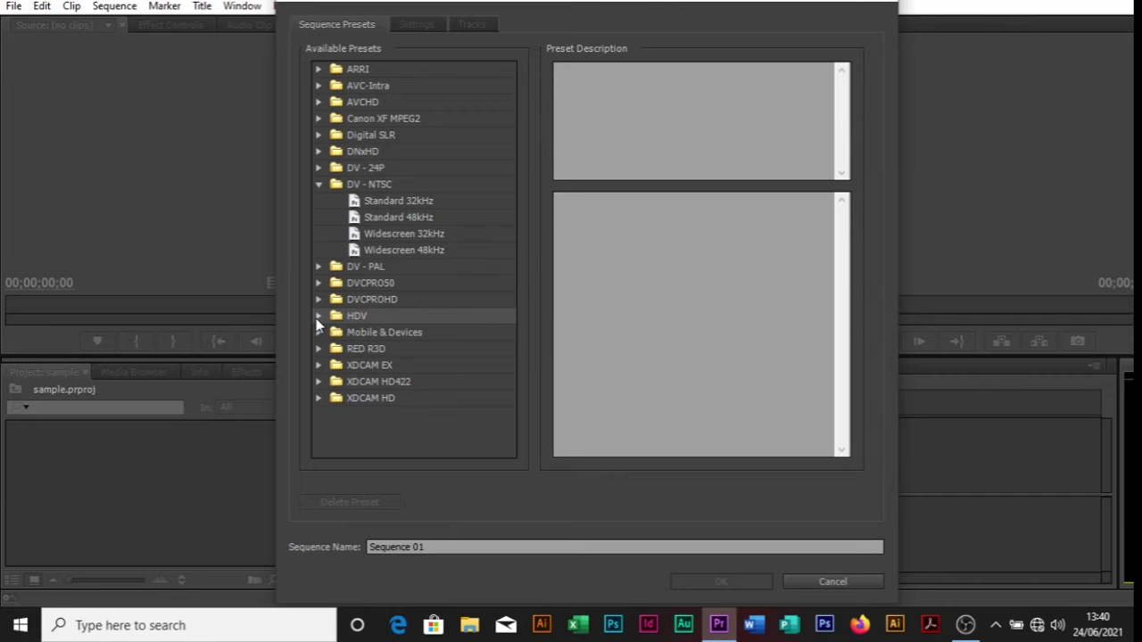
pyautogui.click(319, 317)
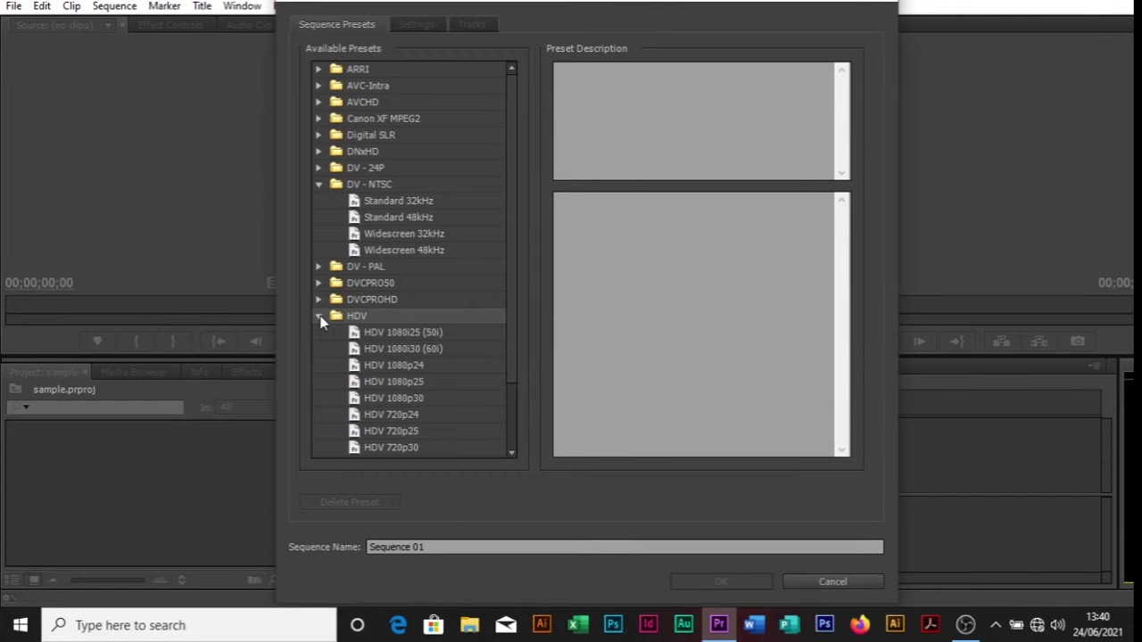
pyautogui.moveTo(507, 350); pyautogui.dragTo(520, 427)
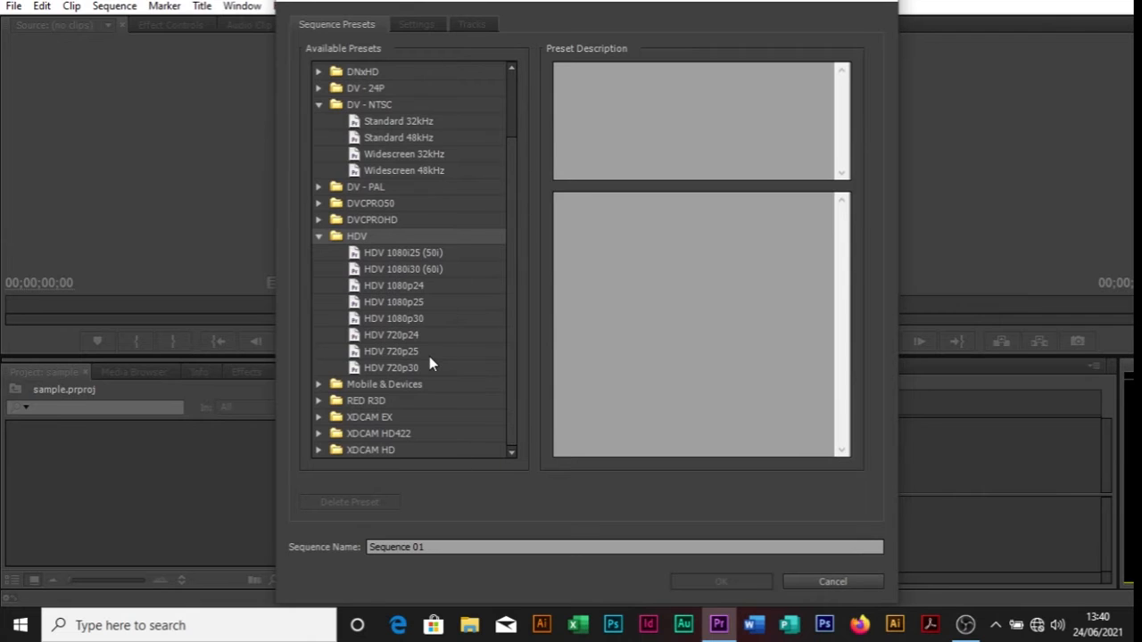
pyautogui.click(371, 318)
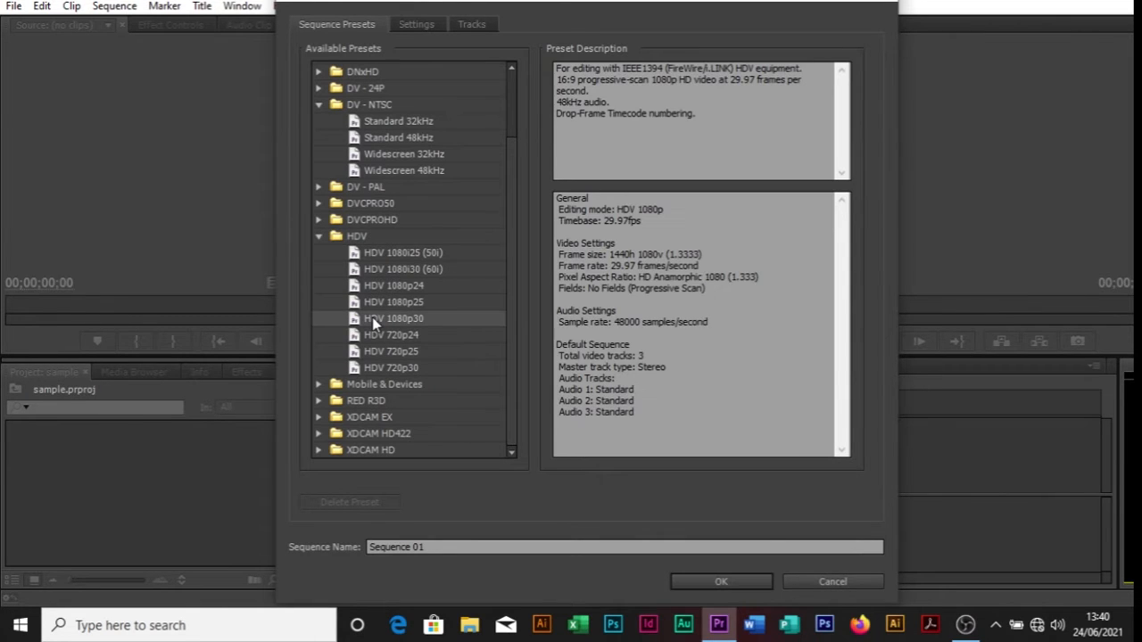
pyautogui.click(374, 336)
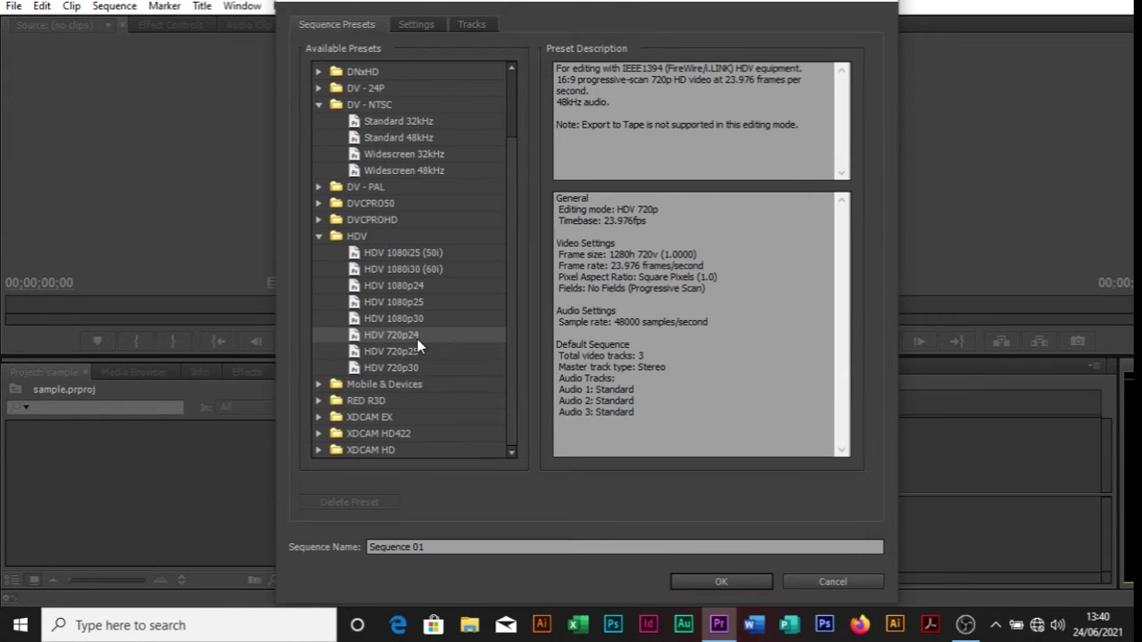
pyautogui.click(421, 369)
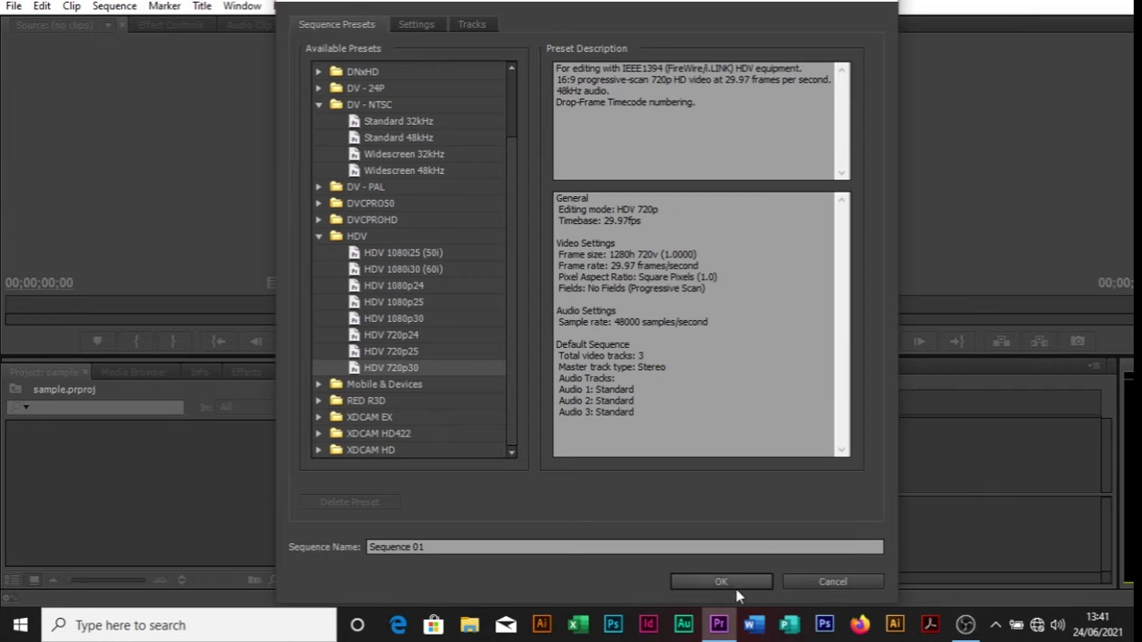
# Name the new sequence sample and create it
pyautogui.click(451, 549)
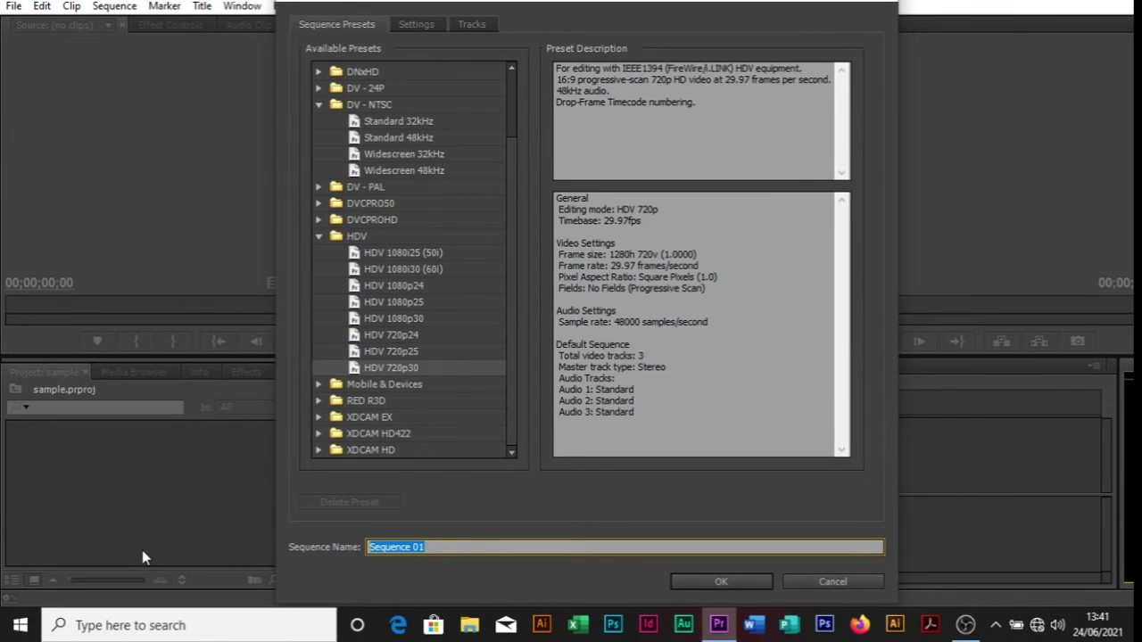
pyautogui.write('sample')
pyautogui.click(707, 582)
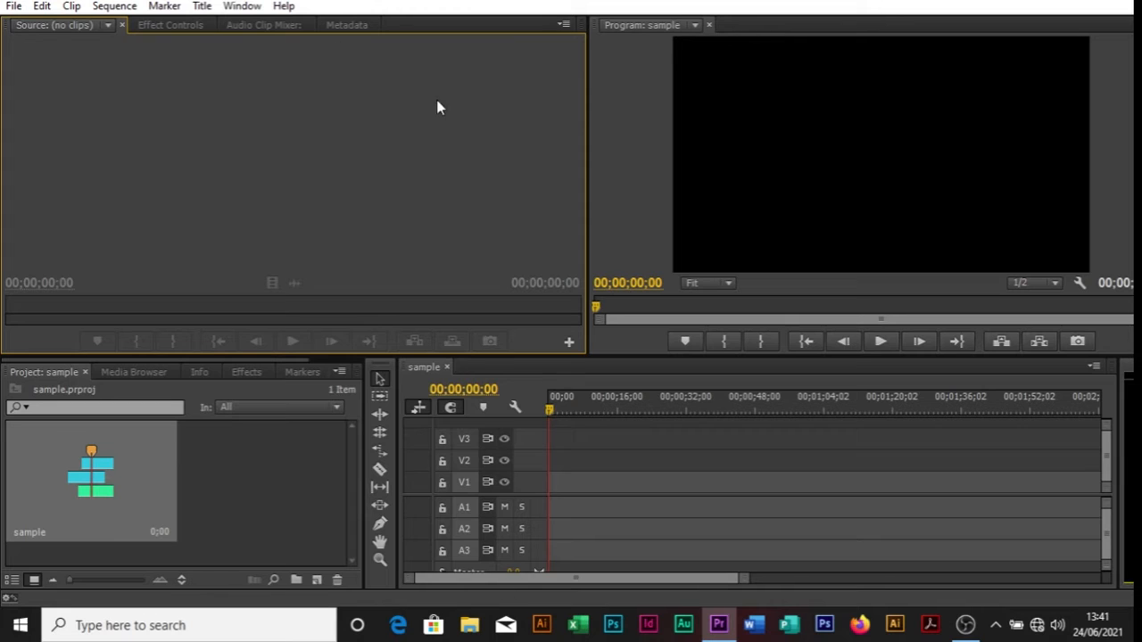
# Go through editing tools such as Ripple Edit, Rate Stretch and Slide, and return to the Selection tool
pyautogui.click(380, 414)
pyautogui.click(379, 380)
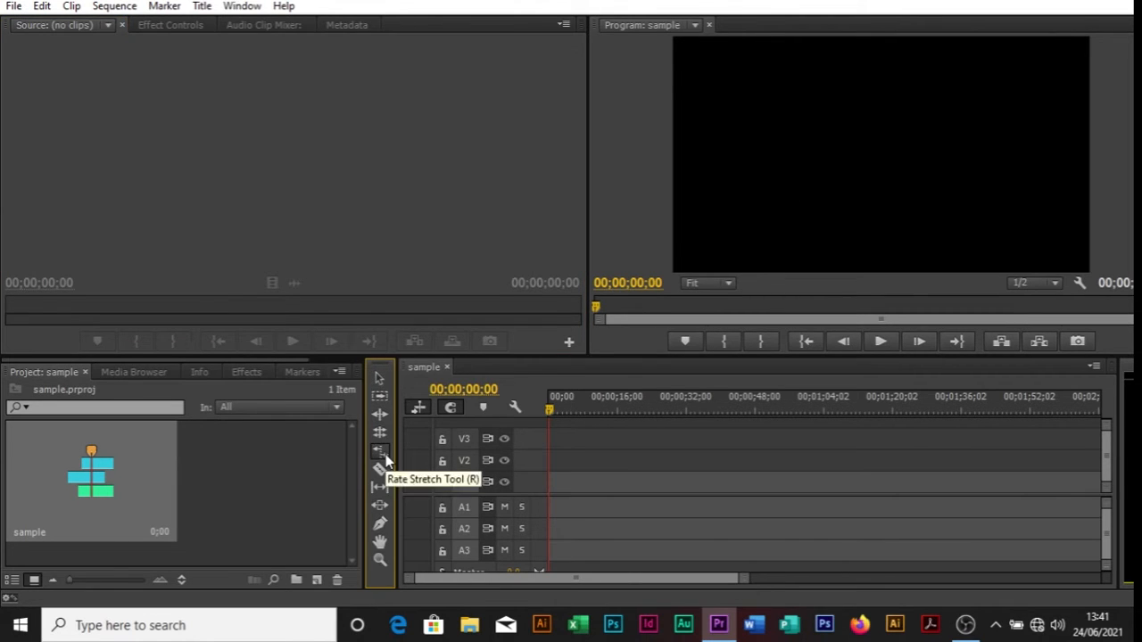
pyautogui.click(381, 507)
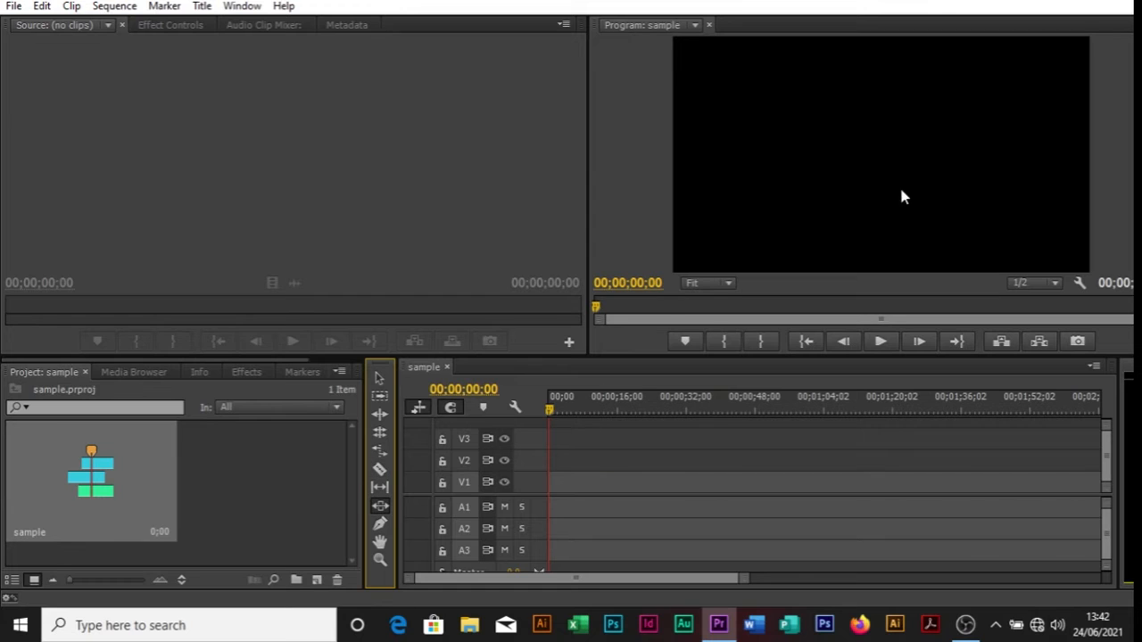
pyautogui.click(539, 415)
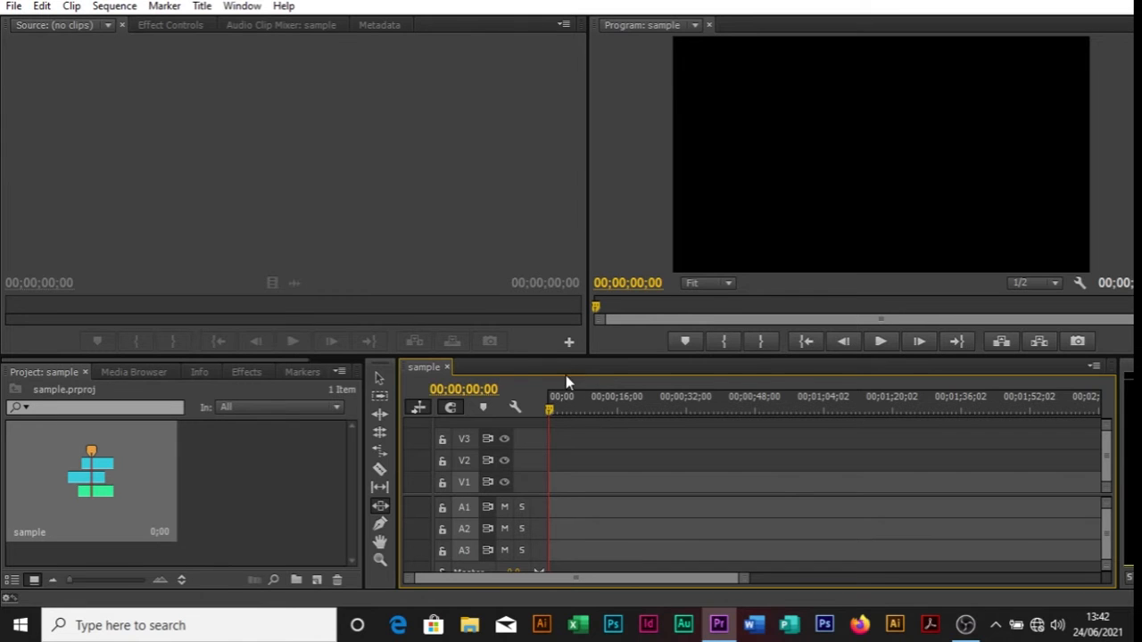
pyautogui.click(379, 382)
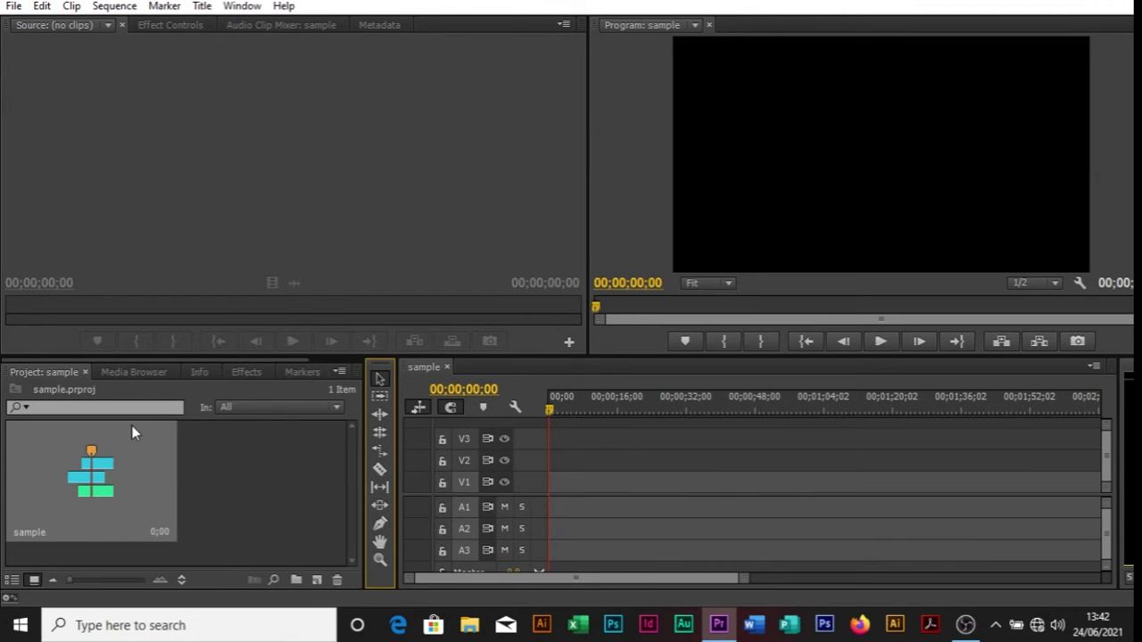
# View the drives in the Media Browser and import the video 171003D_002_2K from the downloads folder on New Volume (E:)
pyautogui.click(123, 373)
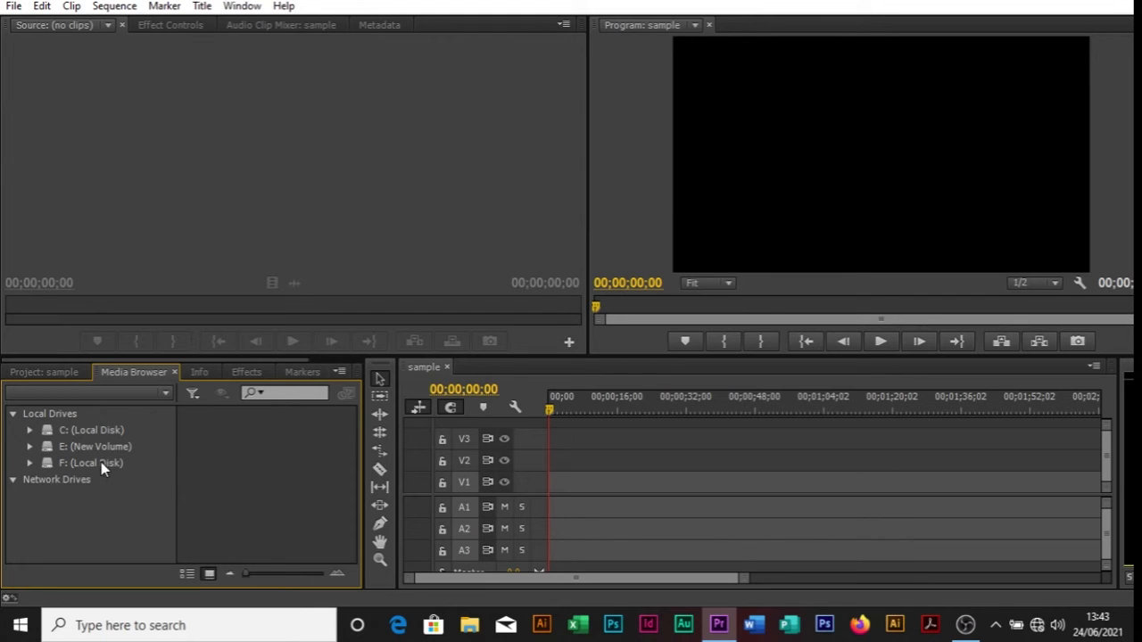
pyautogui.click(63, 374)
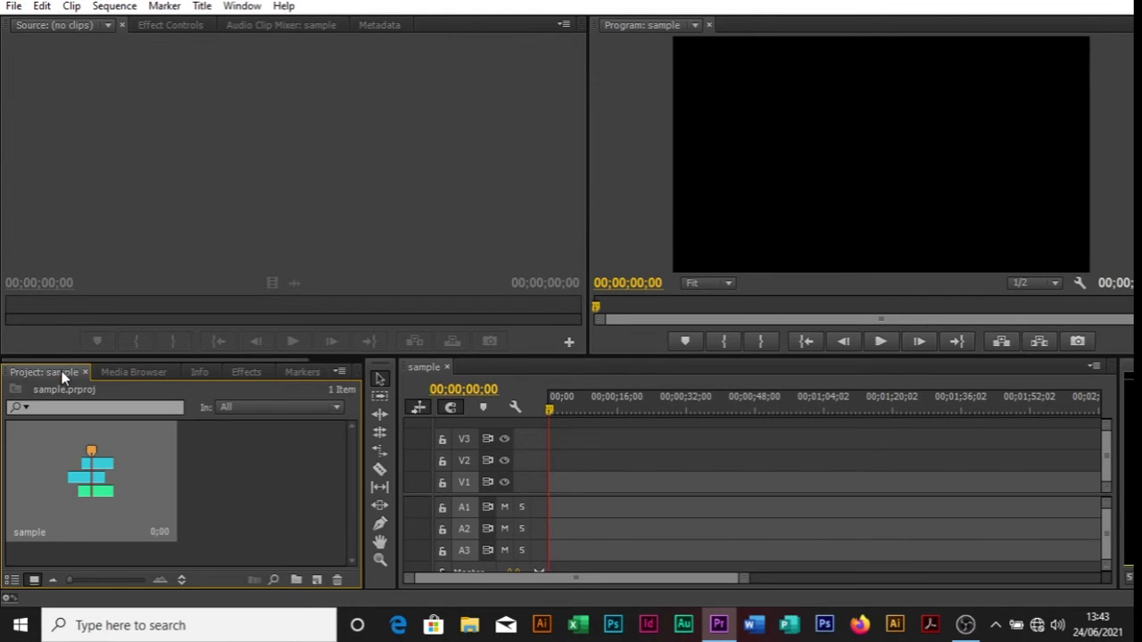
pyautogui.click(14, 8)
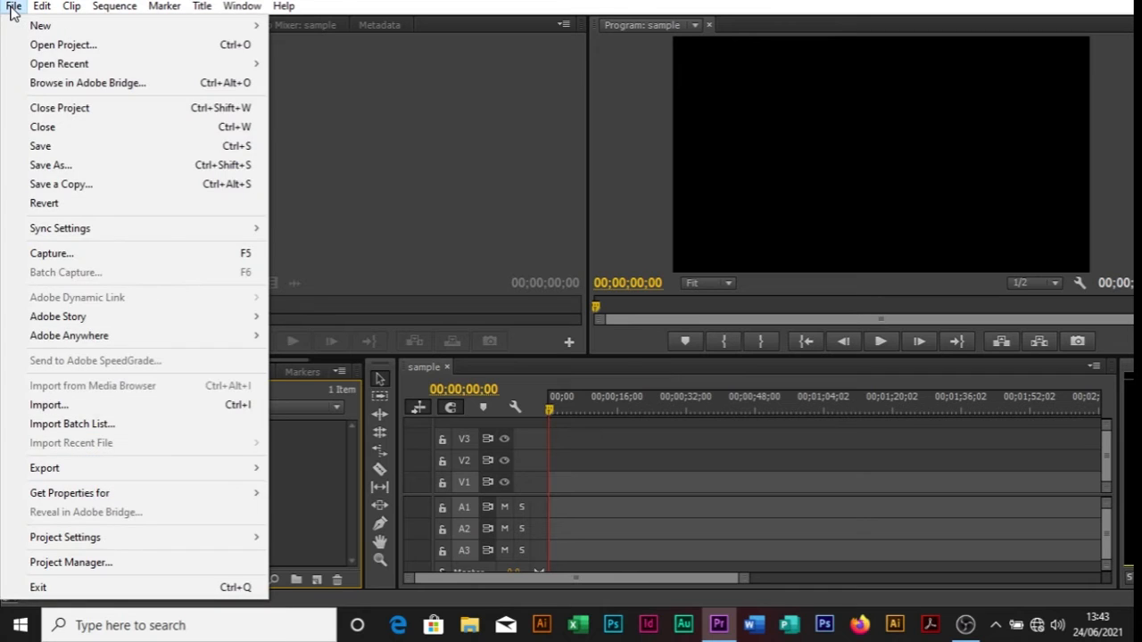
pyautogui.click(122, 406)
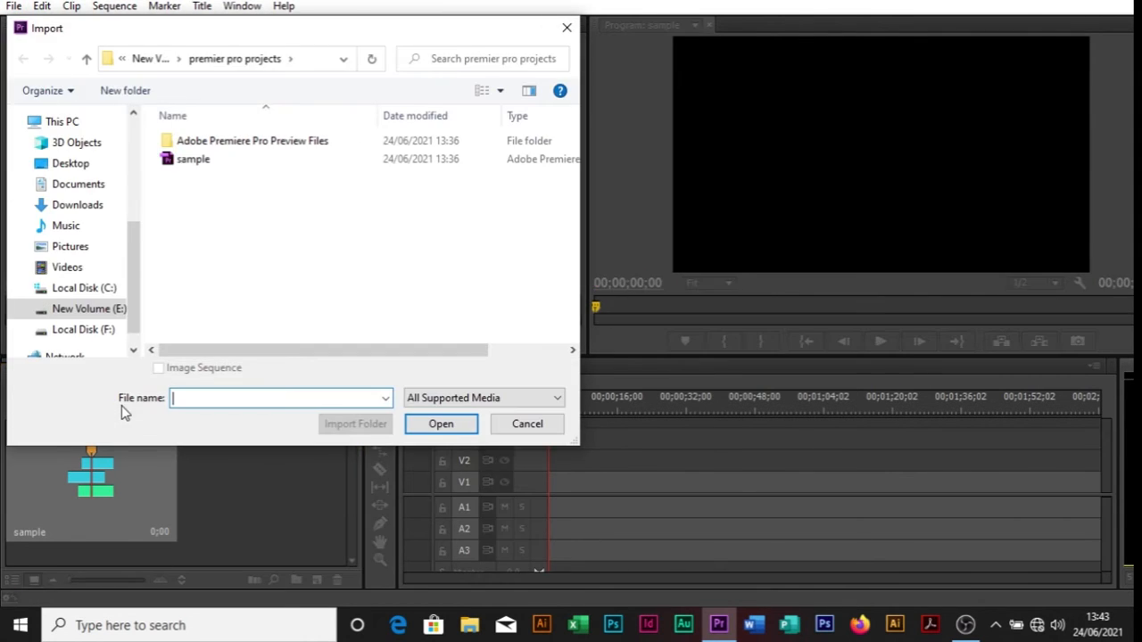
pyautogui.click(82, 309)
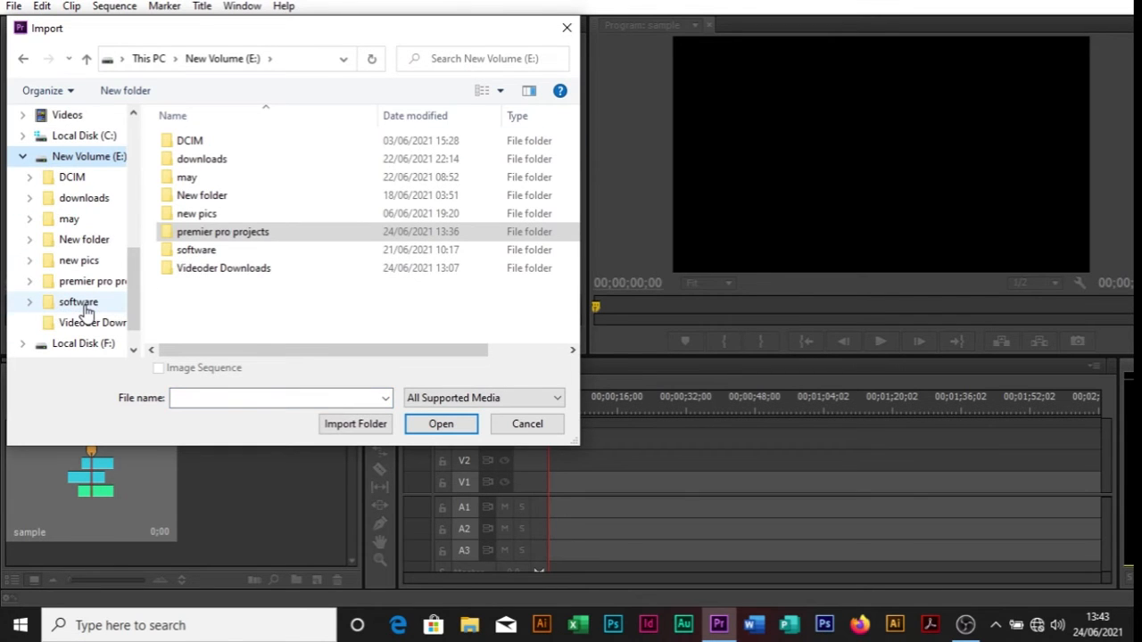
pyautogui.doubleClick(220, 159)
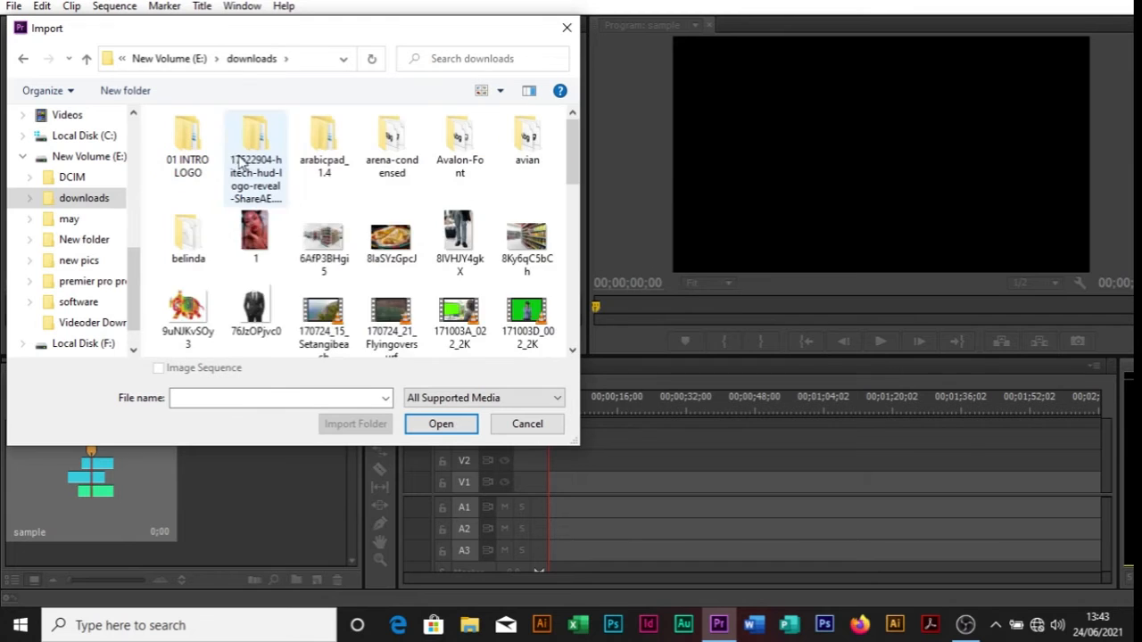
pyautogui.moveTo(575, 147); pyautogui.dragTo(576, 171)
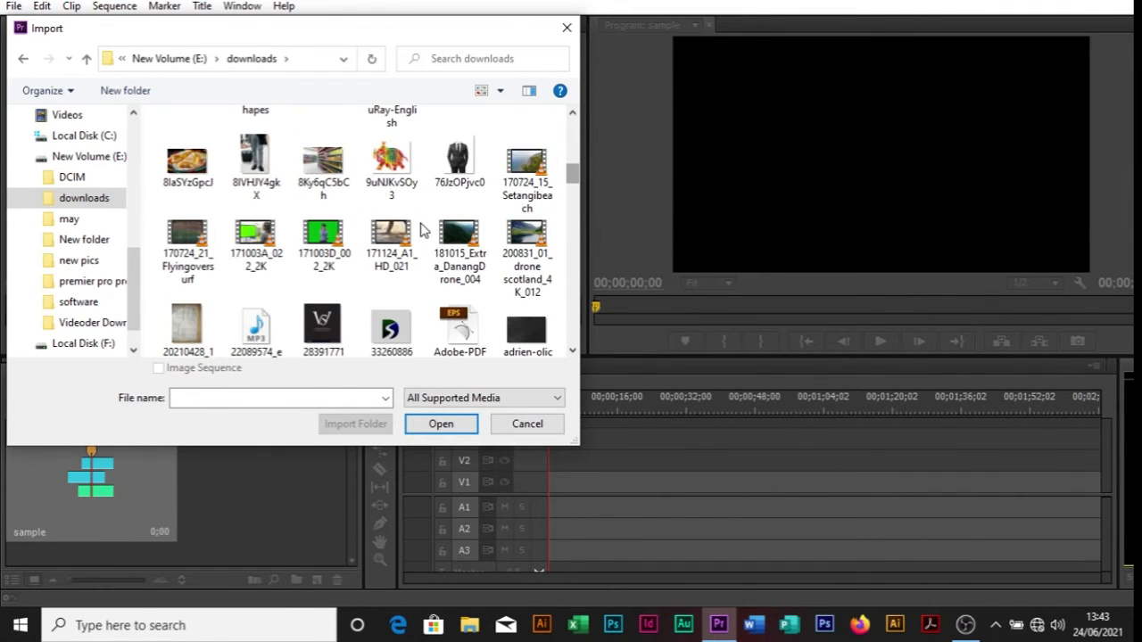
pyautogui.click(328, 254)
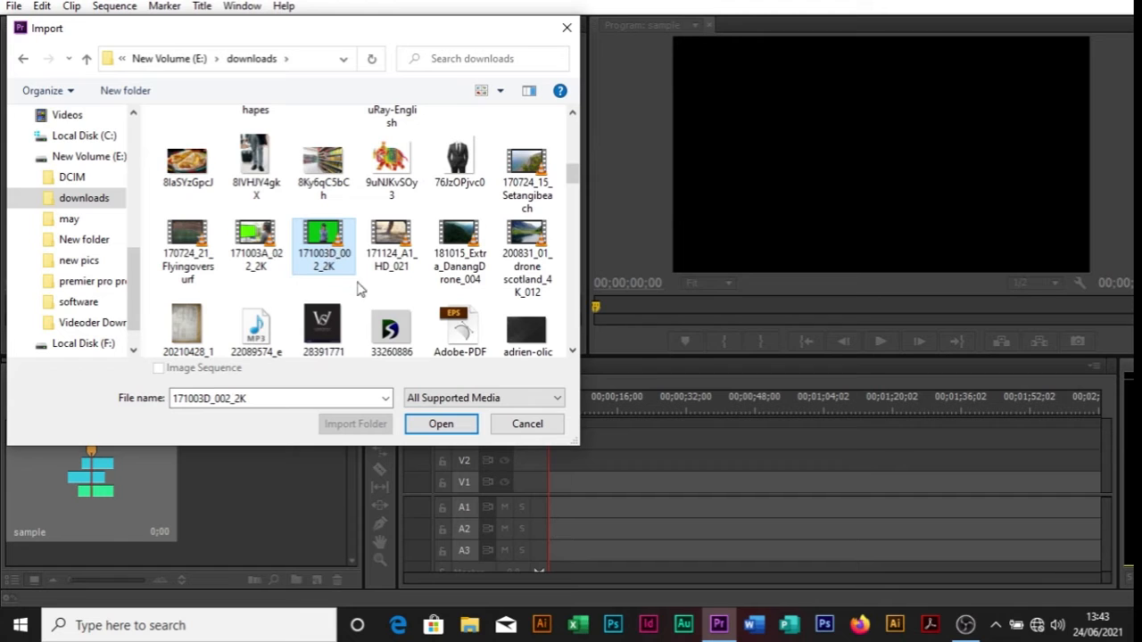
pyautogui.click(440, 424)
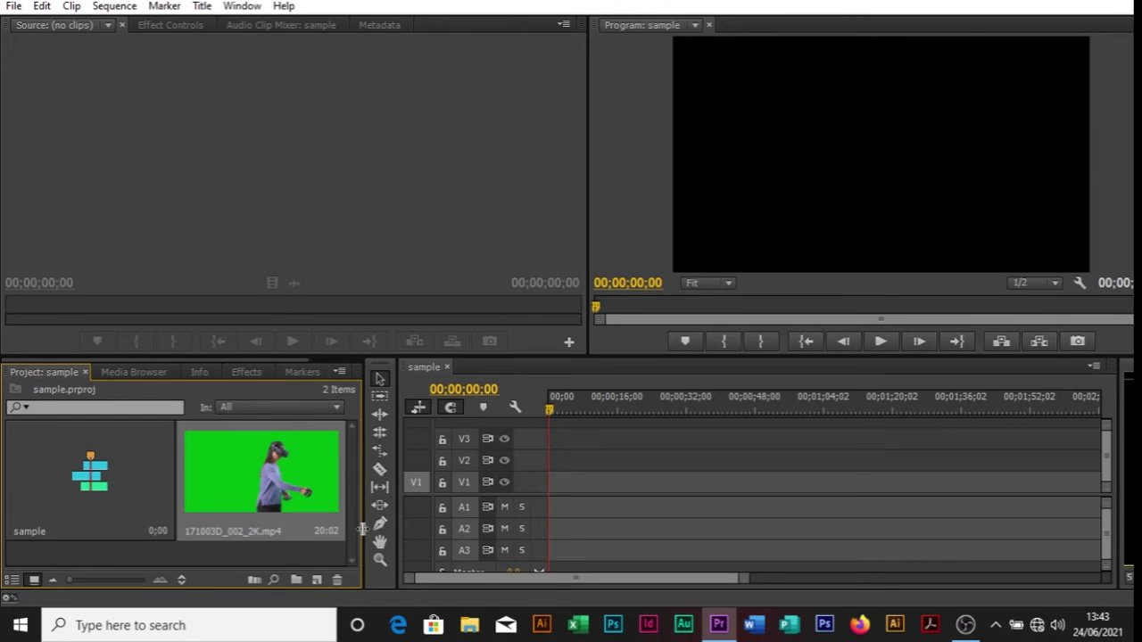
# View the imported clip's information, the effects categories and the markers area, and return to the project contents
pyautogui.click(199, 373)
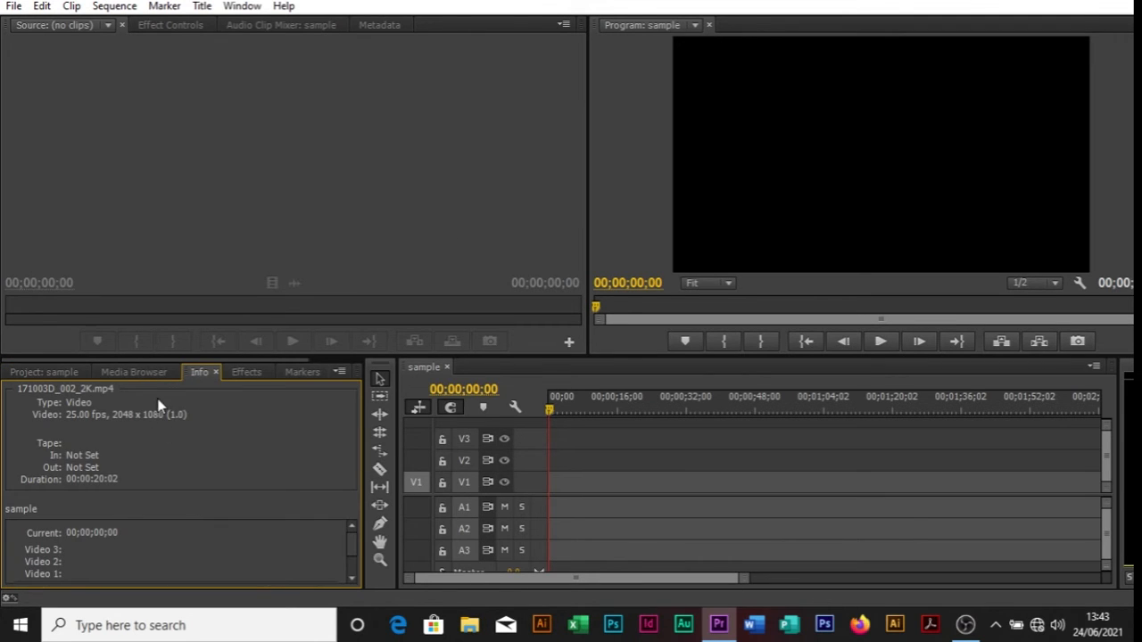
pyautogui.click(260, 371)
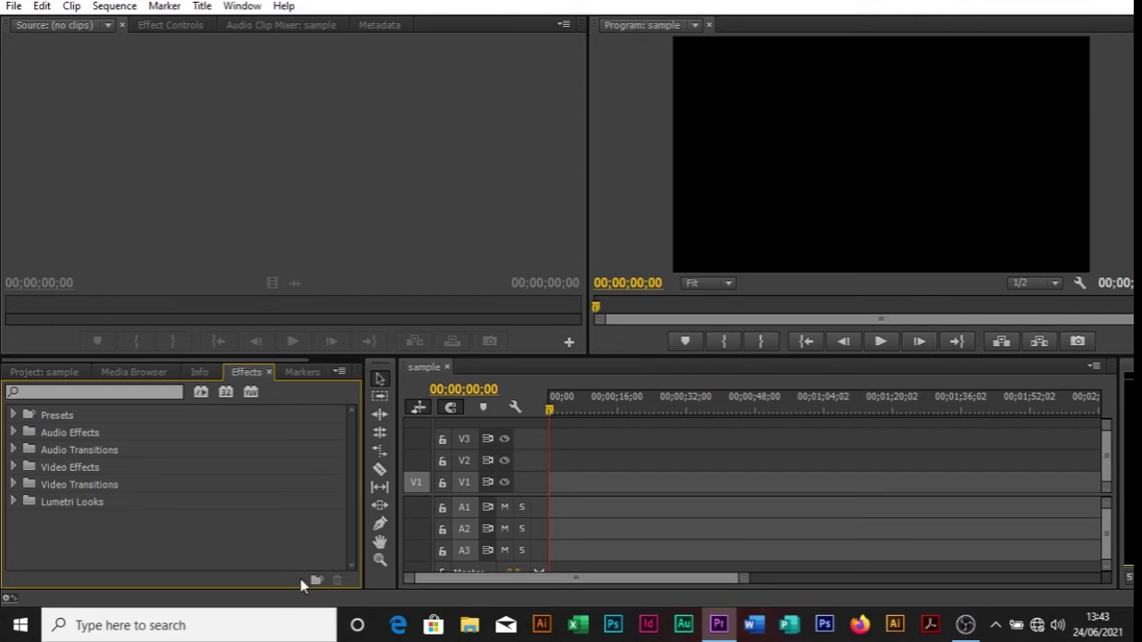
pyautogui.click(308, 373)
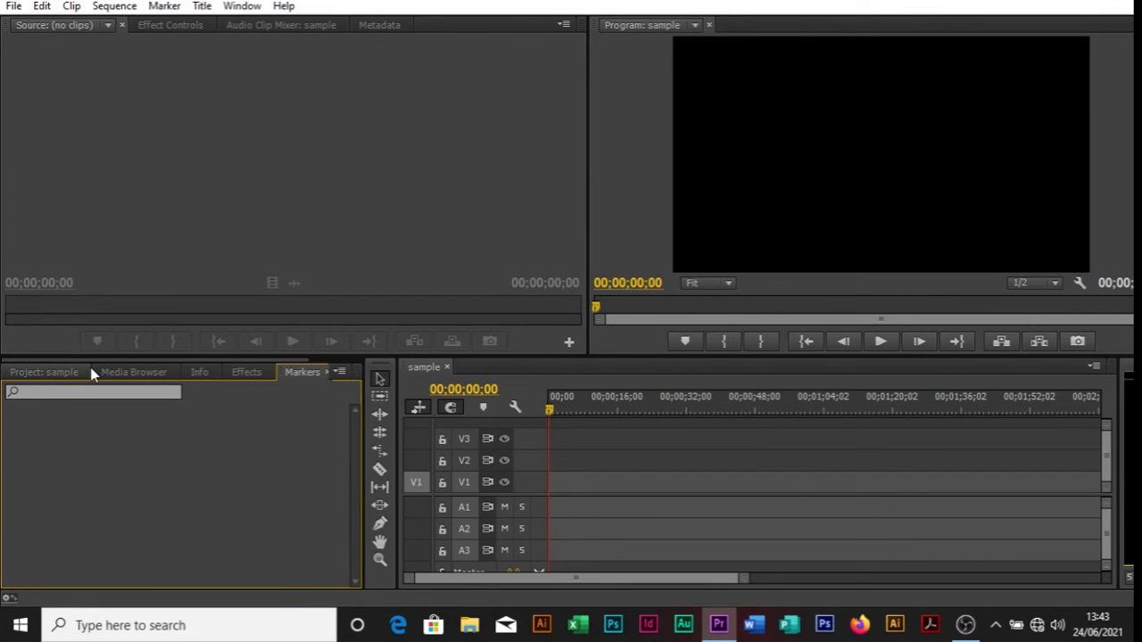
pyautogui.click(27, 373)
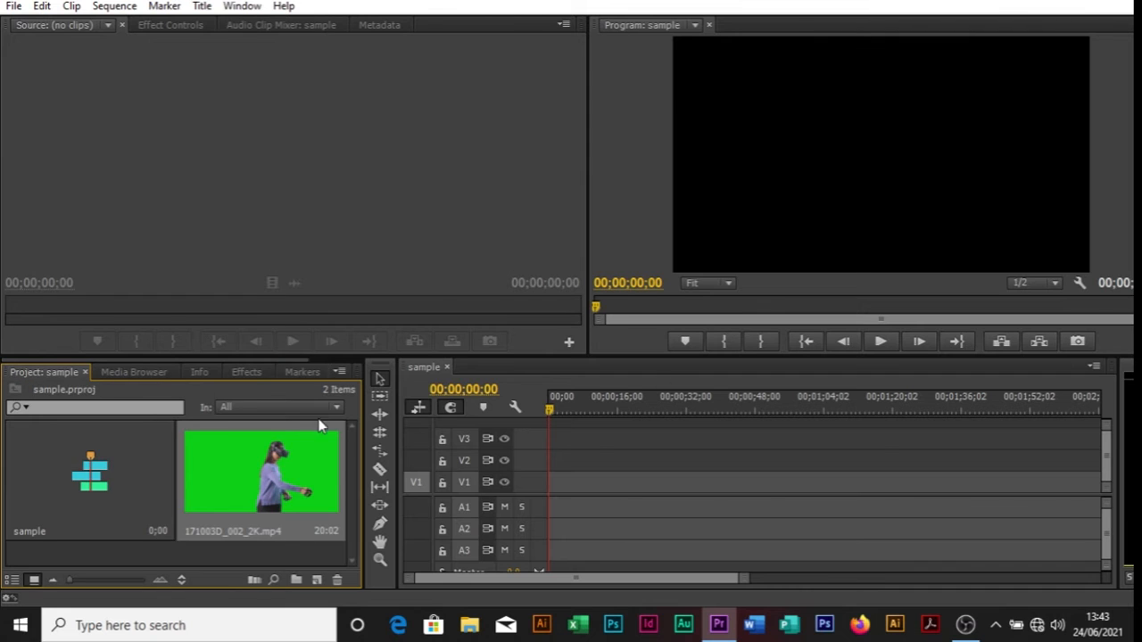
# View the Effect Controls and Audio Clip Mixer again and return to the Source monitor
pyautogui.click(169, 7)
pyautogui.click(103, 47)
pyautogui.click(166, 25)
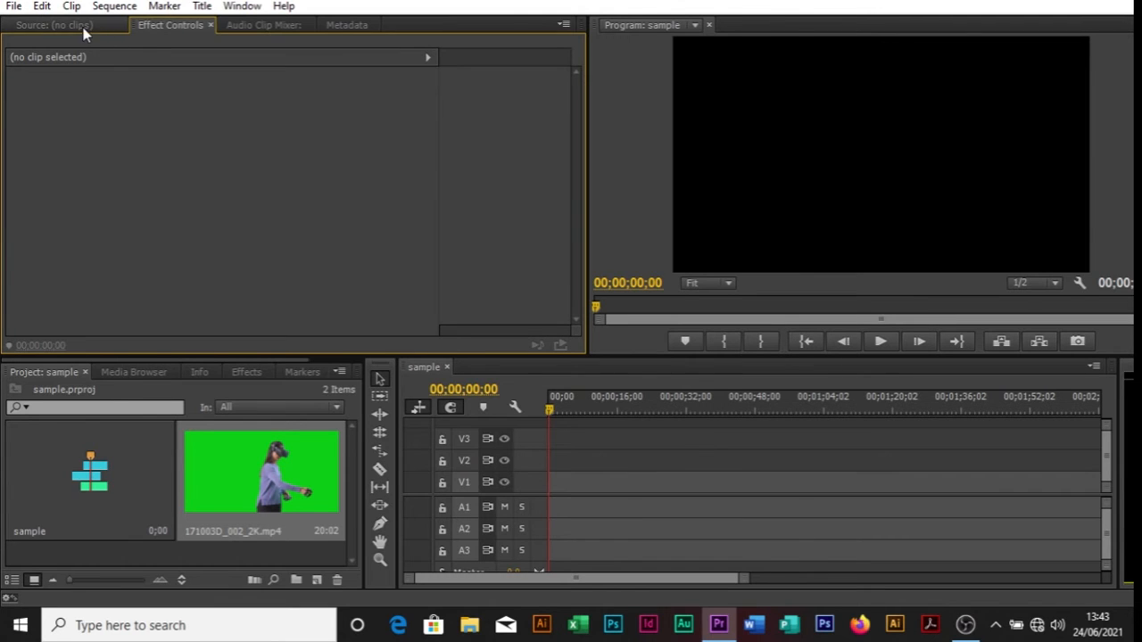
pyautogui.click(53, 25)
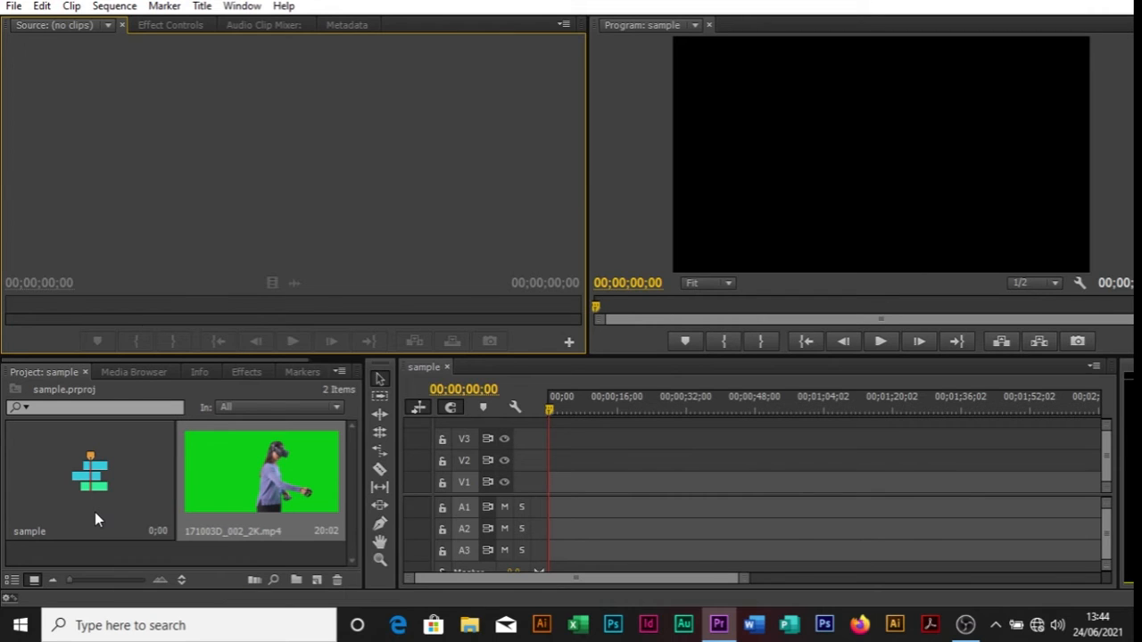
pyautogui.click(170, 25)
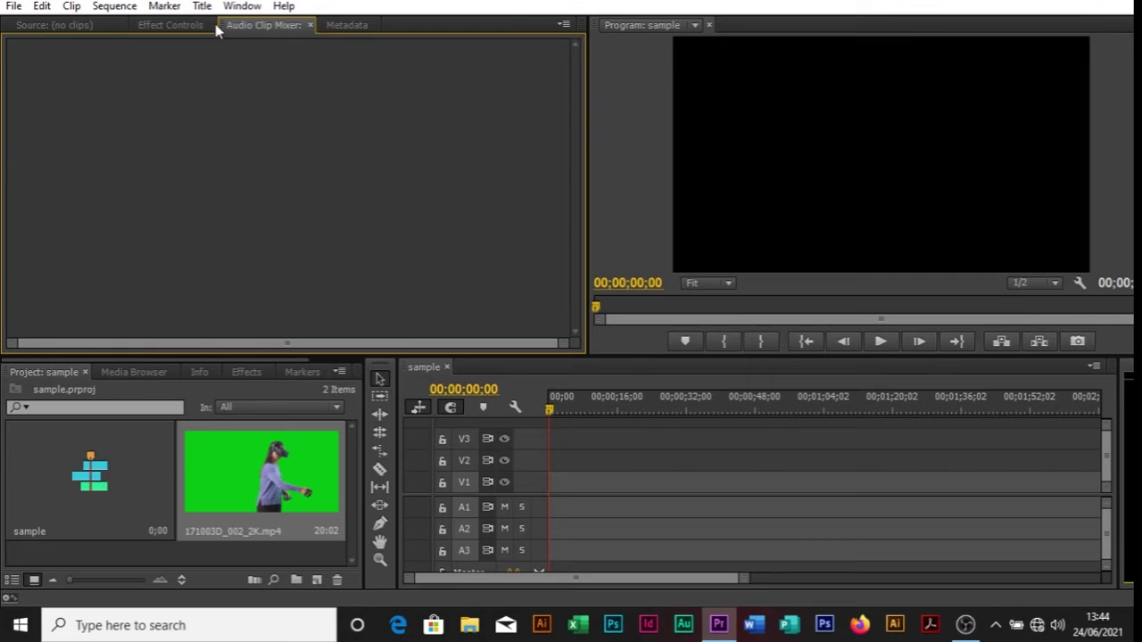
pyautogui.click(40, 25)
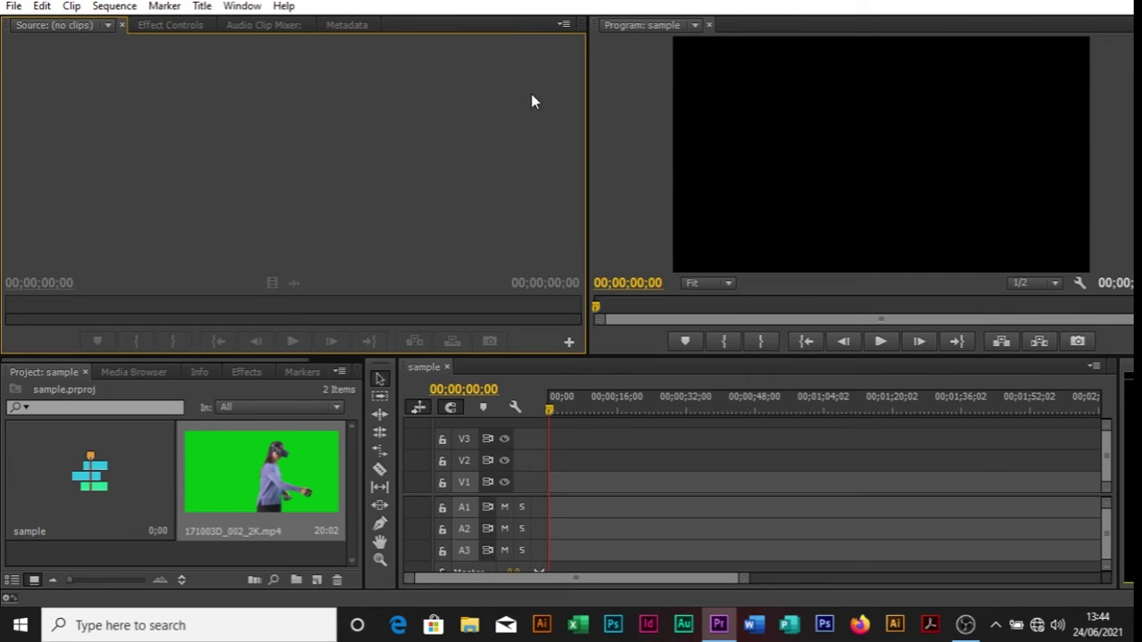
# Magnify the time scale of the sample sequence's timeline and switch from the Zoom tool to the Hand tool
pyautogui.click(380, 558)
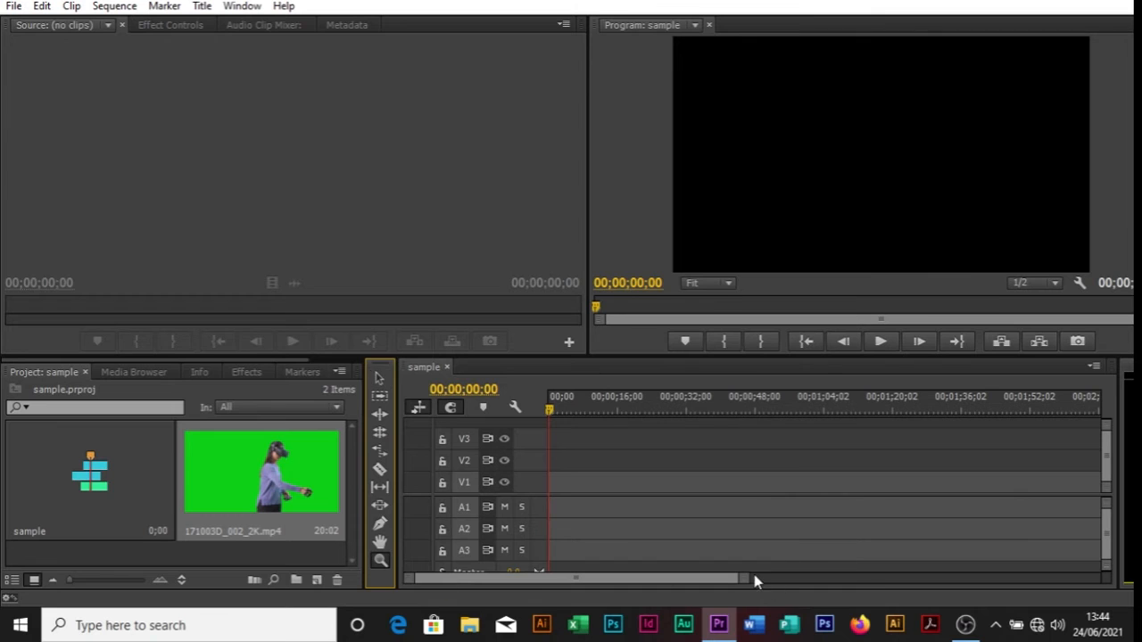
pyautogui.moveTo(752, 580); pyautogui.dragTo(803, 597)
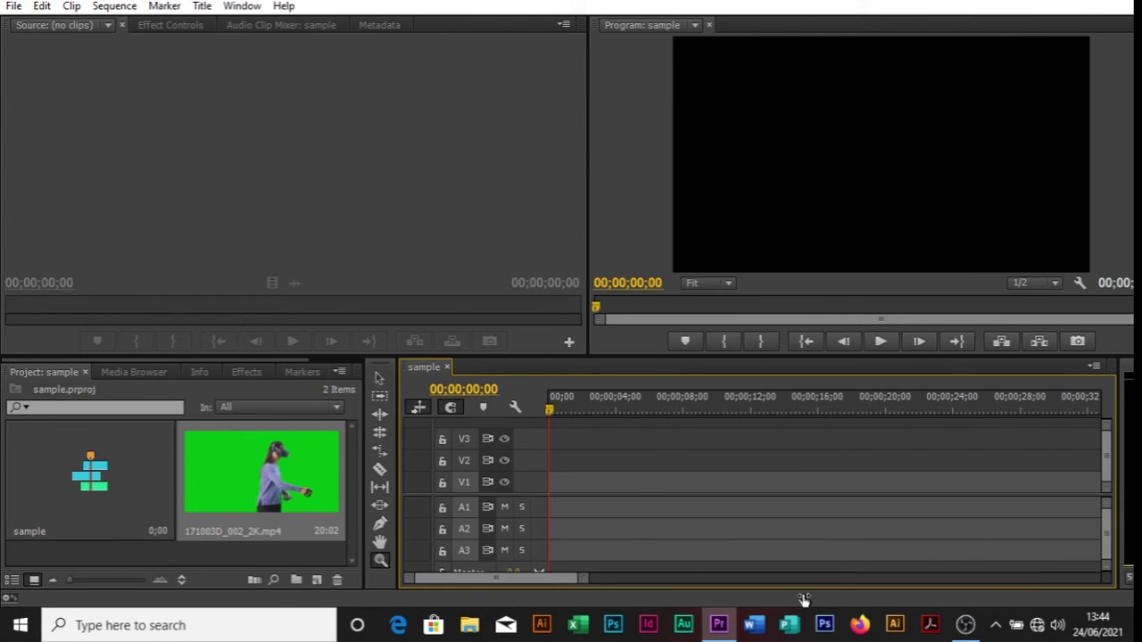
pyautogui.click(380, 542)
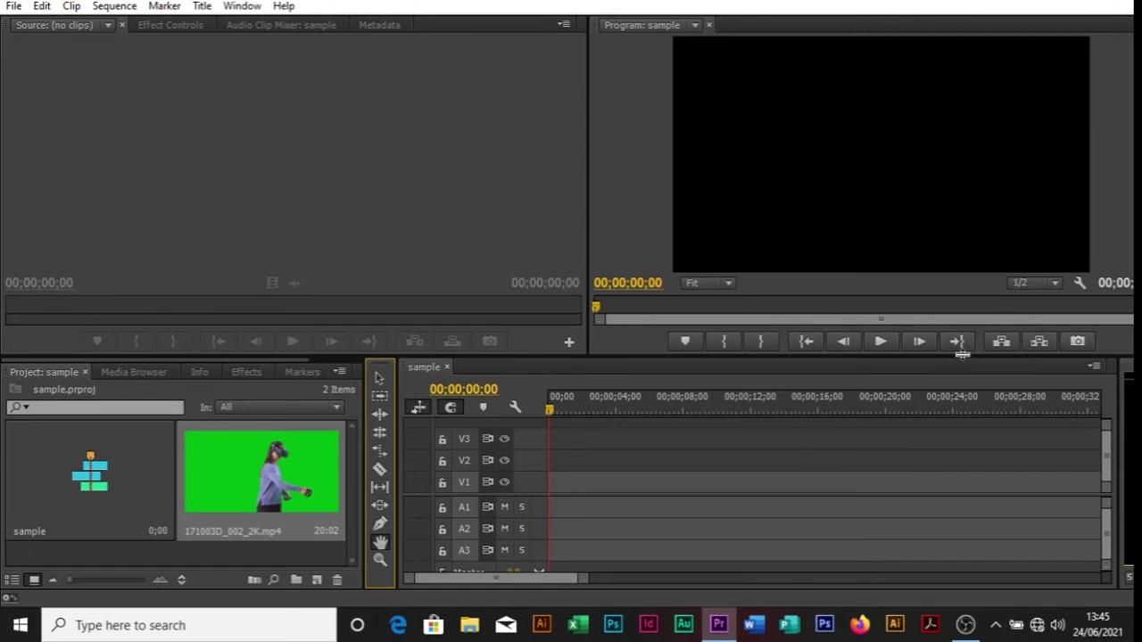
# Create a default still title at 1280 × 720 and 29.97 fps drop-frame, keeping the suggested name
pyautogui.click(201, 5)
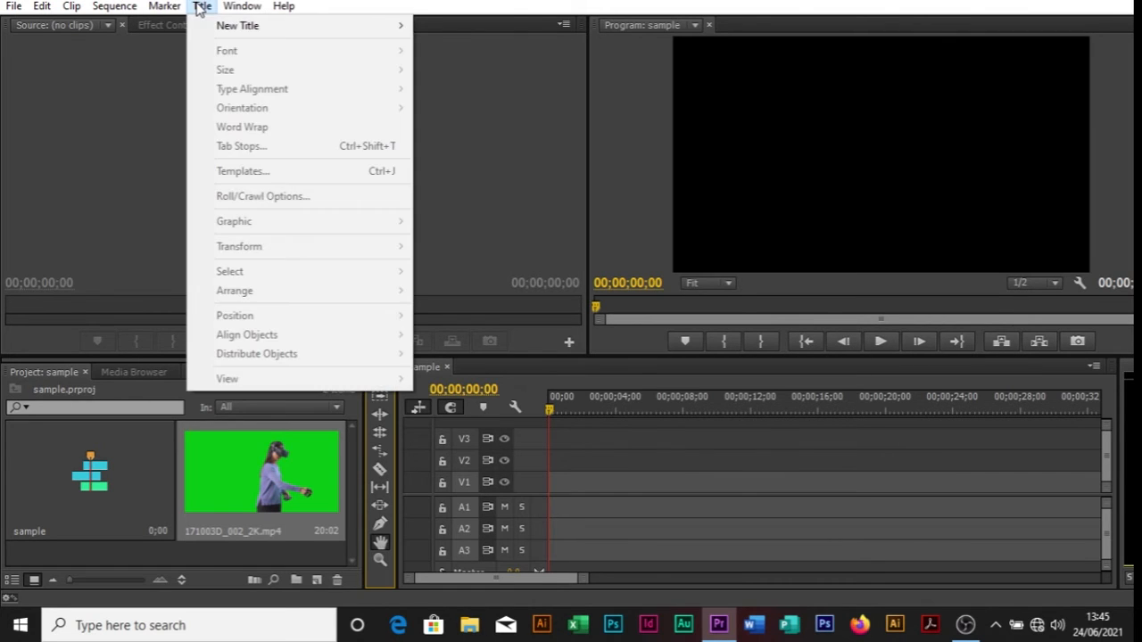
pyautogui.moveTo(230, 25)
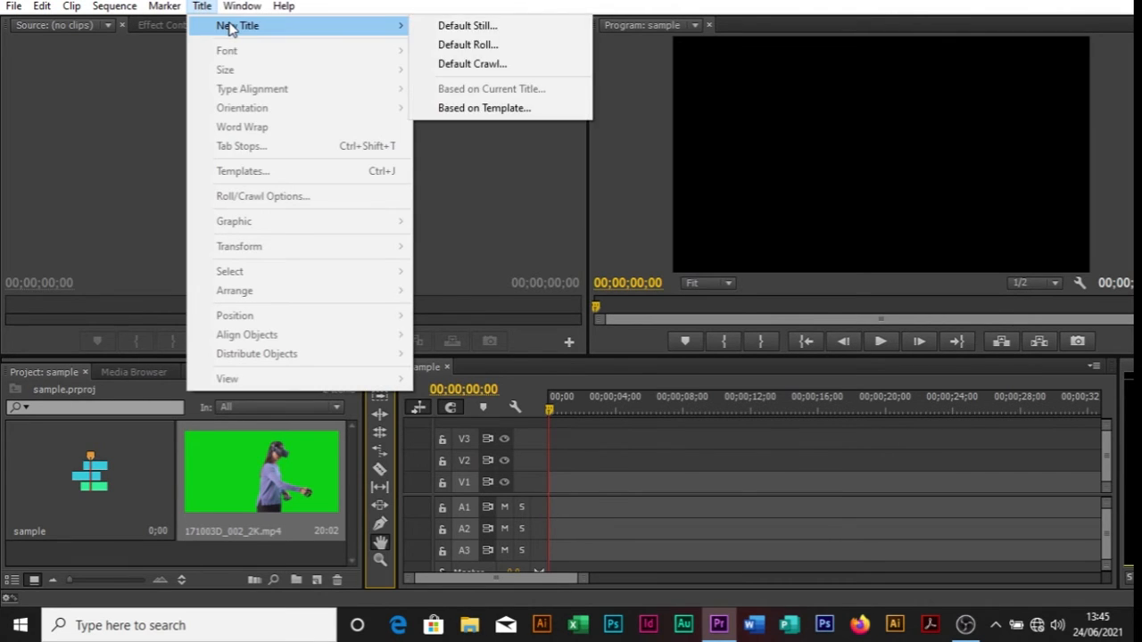
pyautogui.click(523, 32)
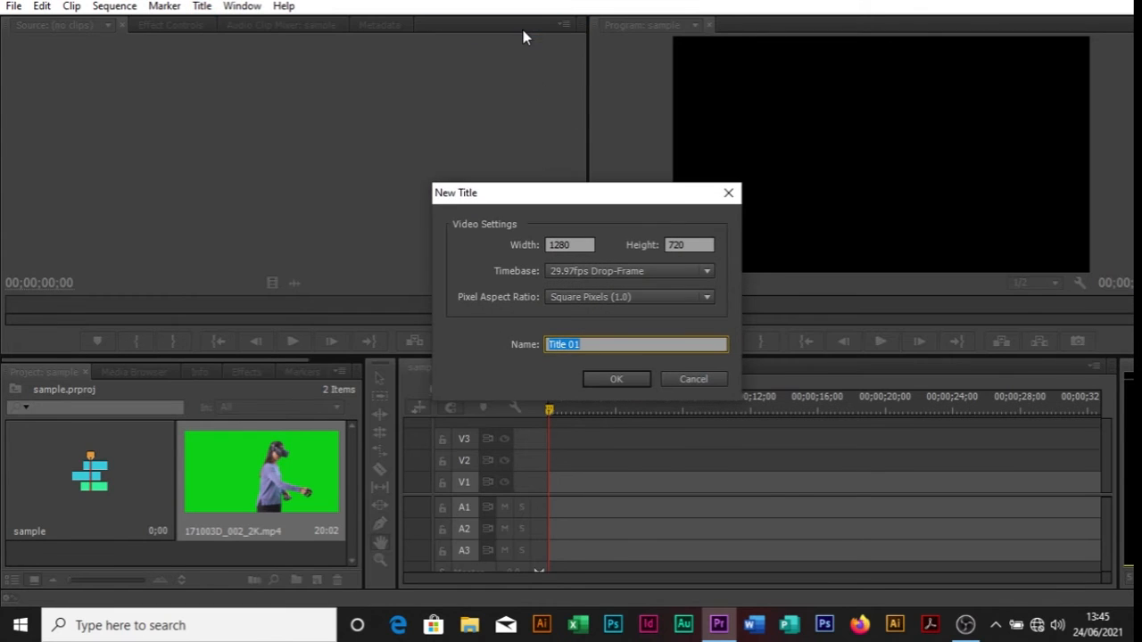
pyautogui.click(618, 381)
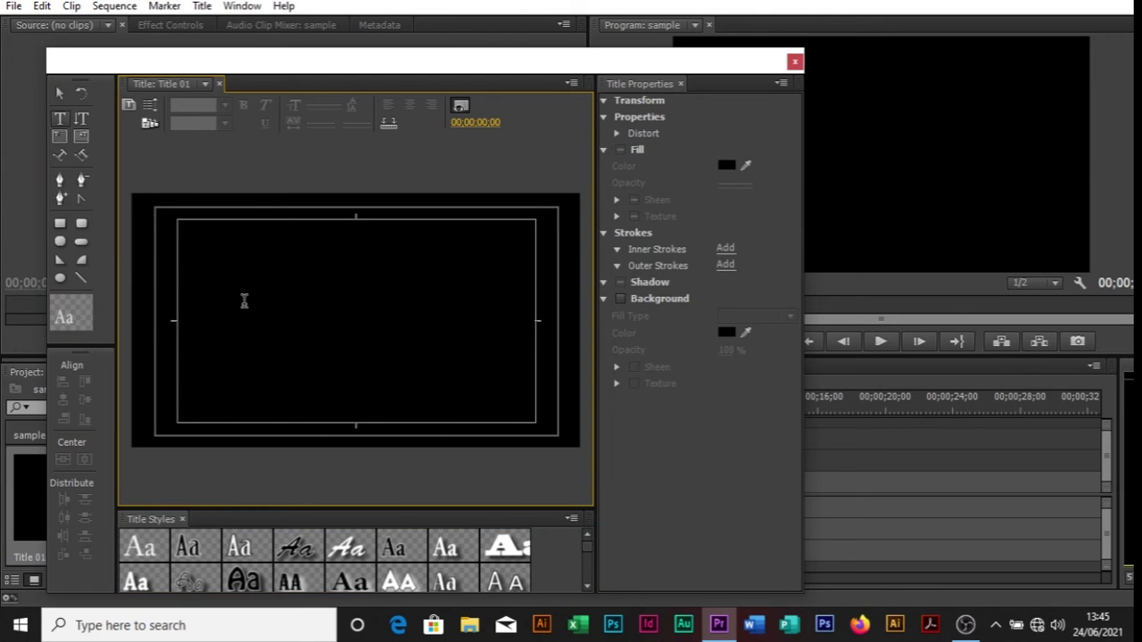
# Add the text "ROCKY" to the title and switch back to the Selection tool
pyautogui.click(244, 300)
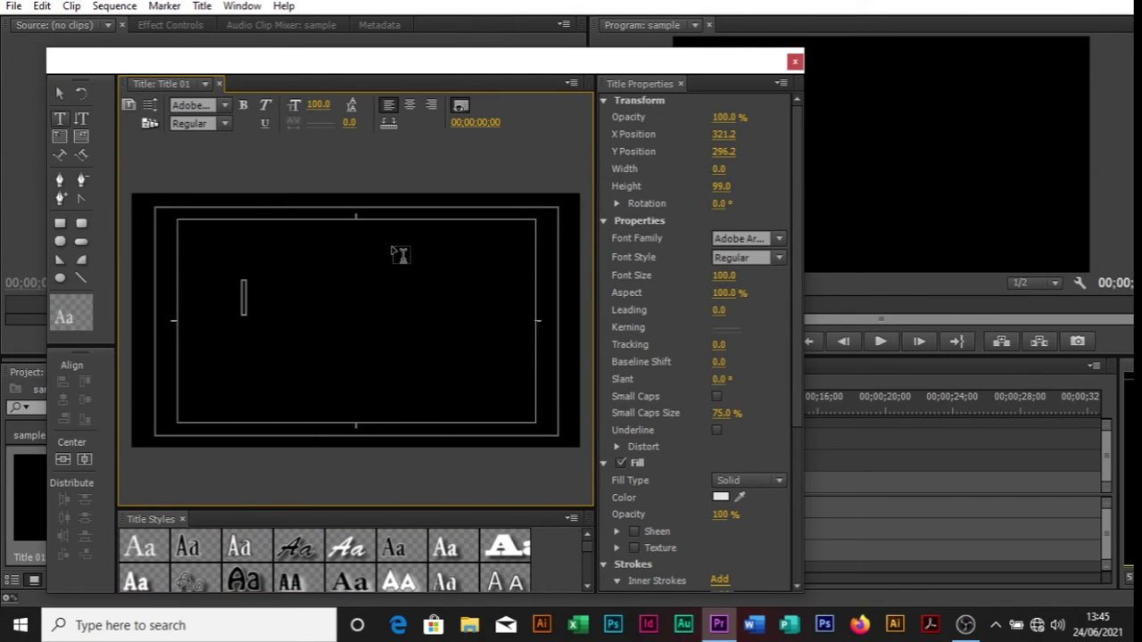
pyautogui.write('RO')
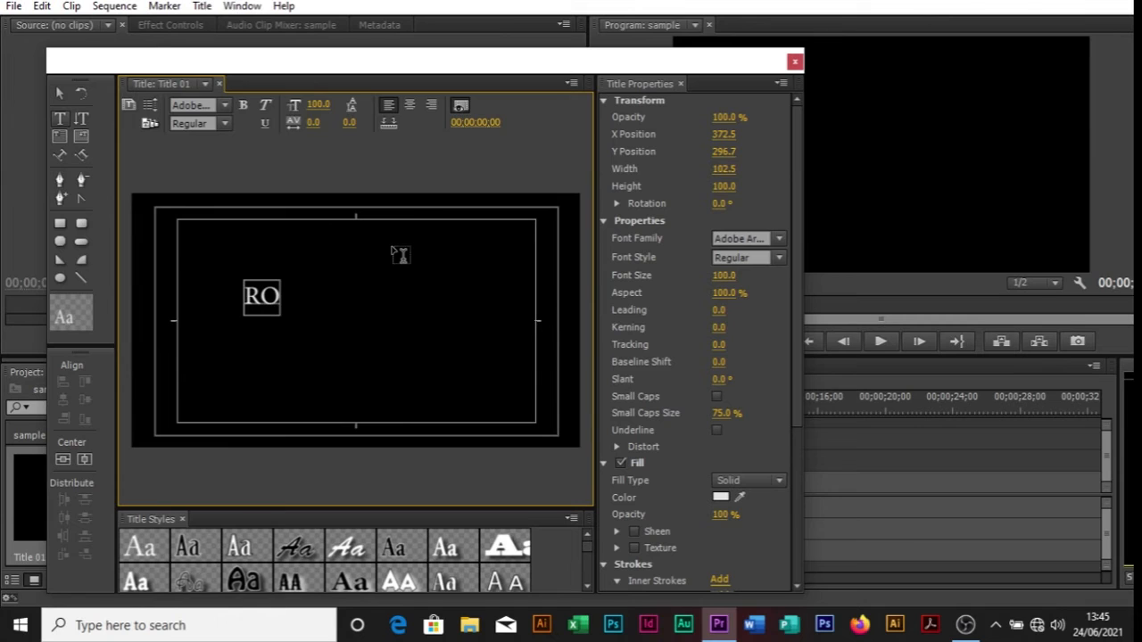
pyautogui.write('CY')
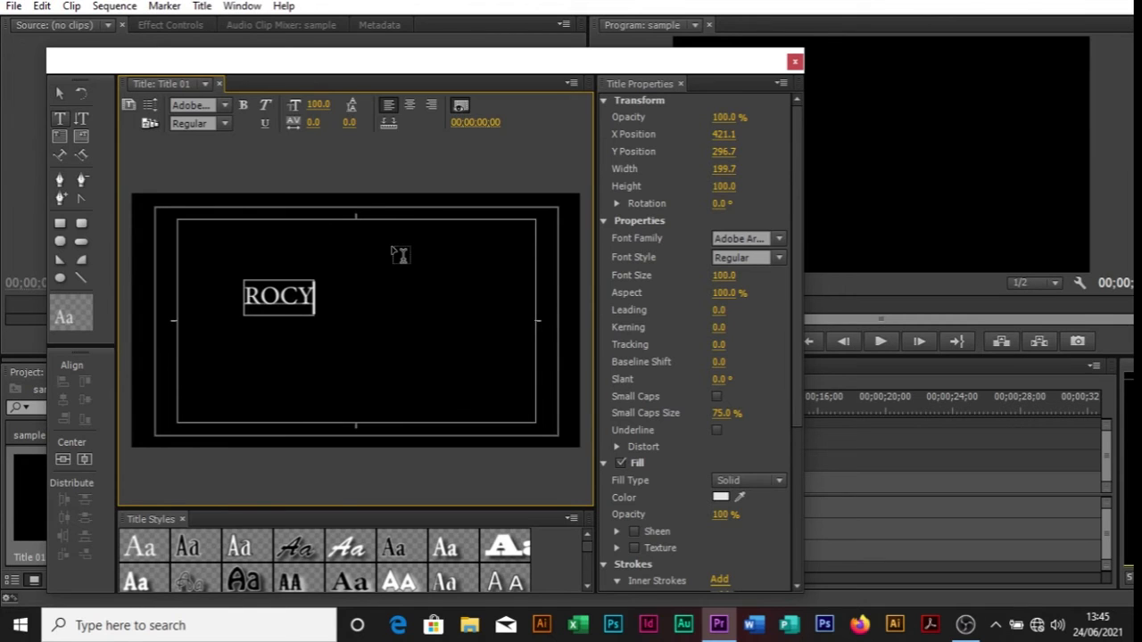
pyautogui.press('BackSpace')
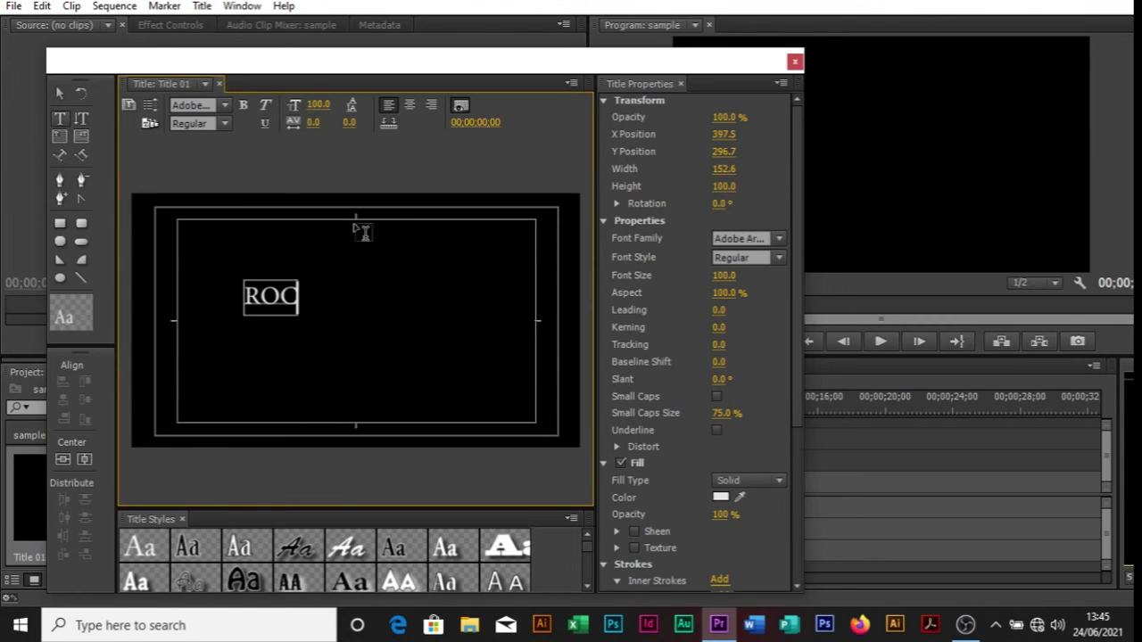
pyautogui.write('KY')
pyautogui.click(62, 94)
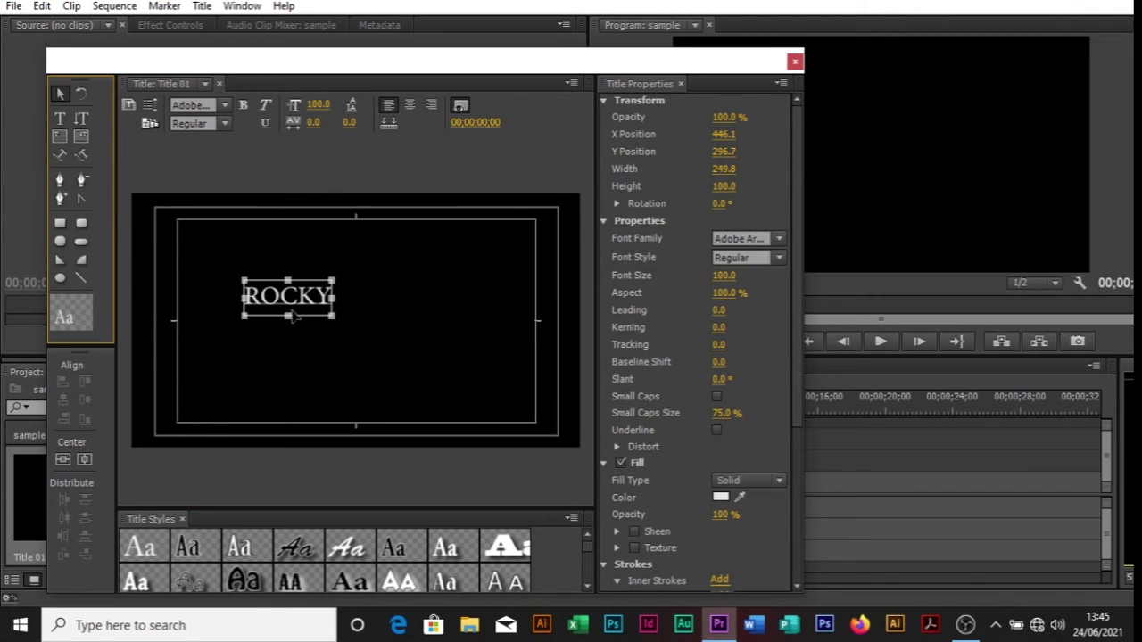
# Enlarge the ROCKY text to font size 222 and center it horizontally and vertically in the frame
pyautogui.click(62, 459)
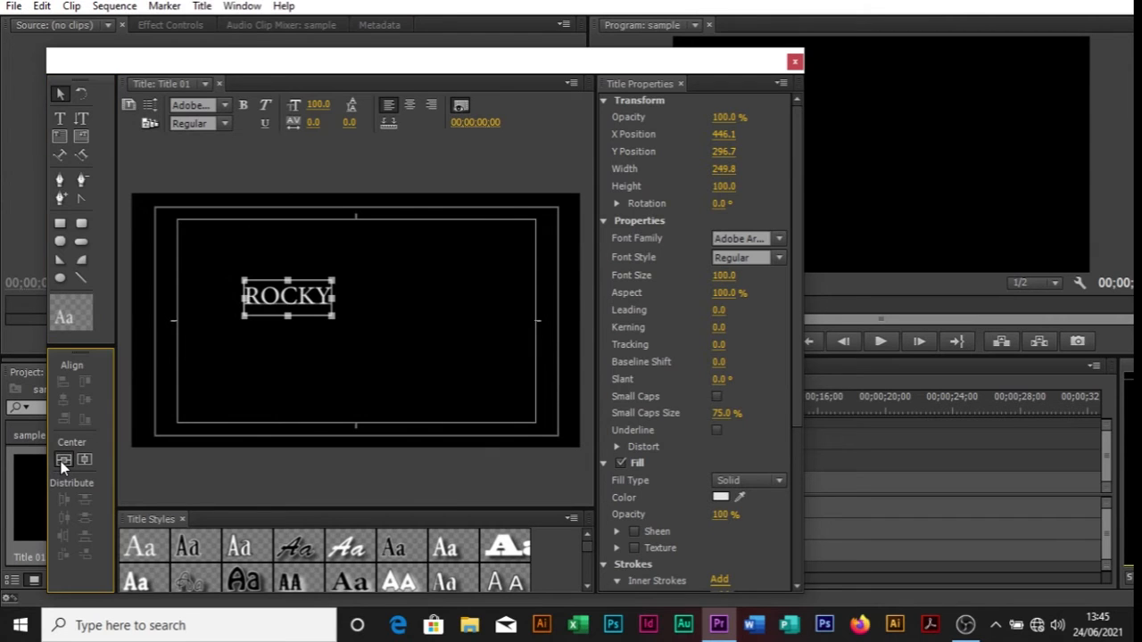
pyautogui.click(84, 459)
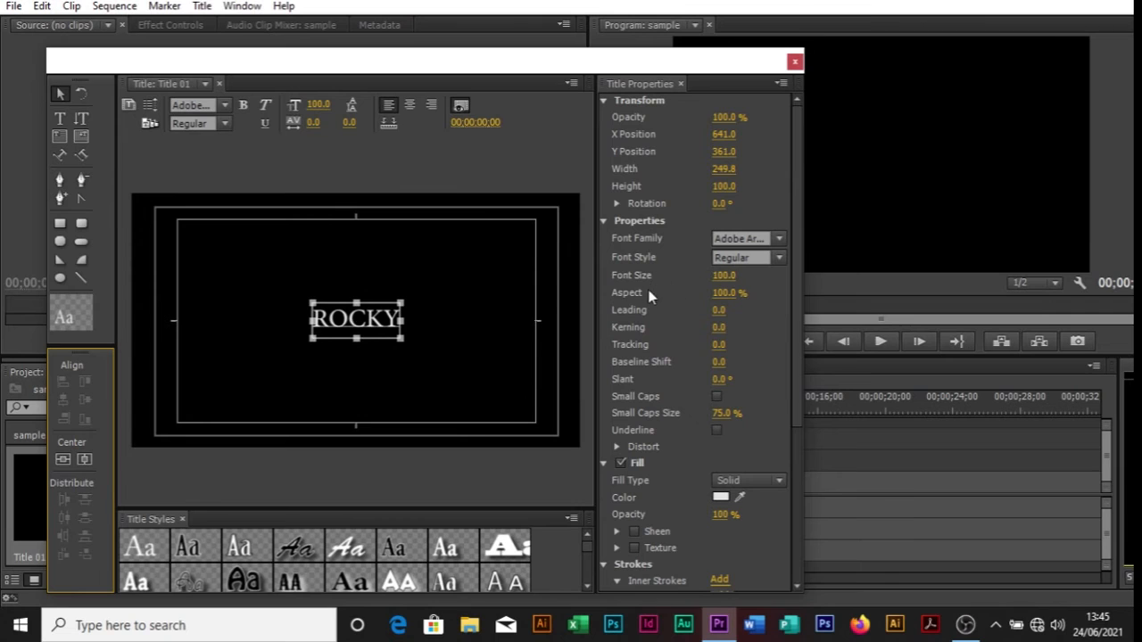
pyautogui.moveTo(723, 276); pyautogui.dragTo(831, 276)
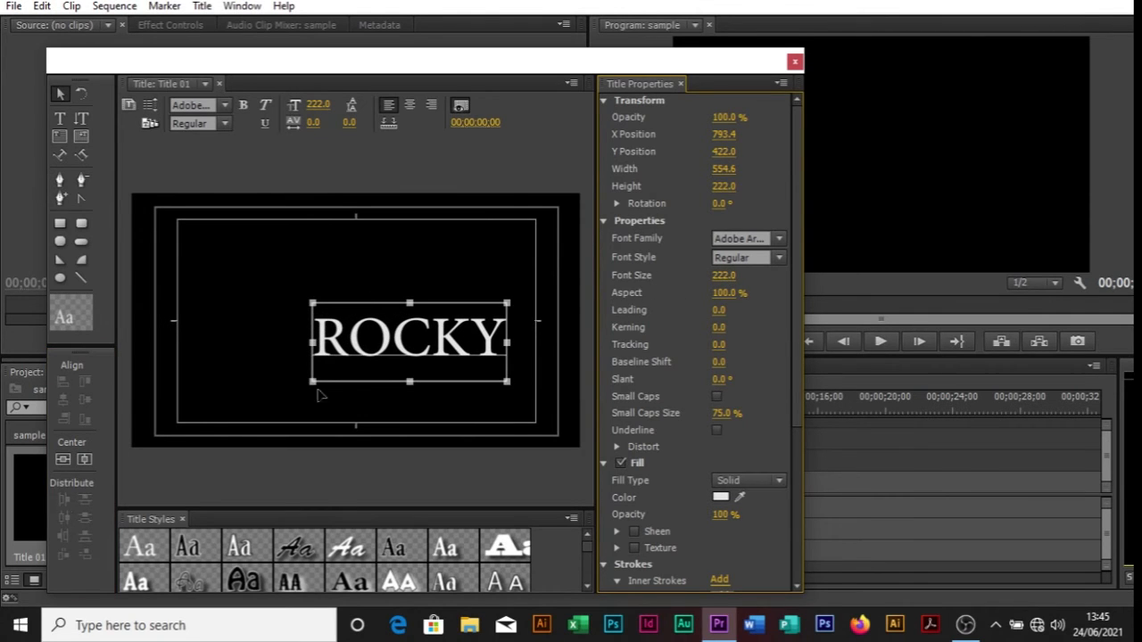
pyautogui.click(62, 458)
pyautogui.click(84, 459)
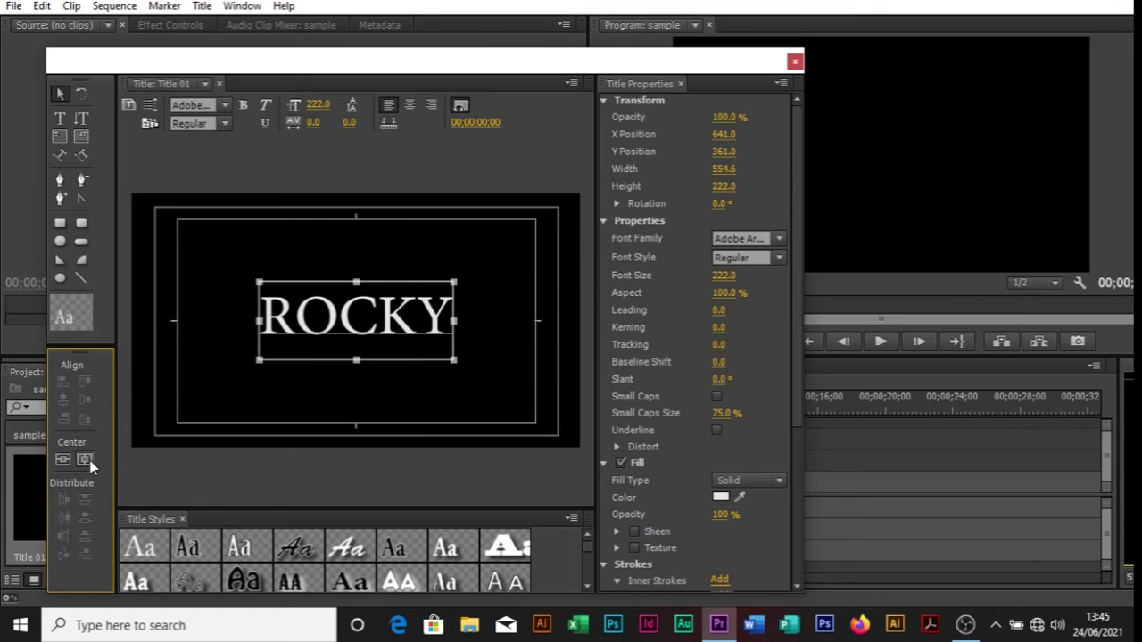
# Browse the title styles and set the ROCKY text's font family to Myriad Hebrew
pyautogui.click(589, 580)
pyautogui.moveTo(590, 571); pyautogui.dragTo(589, 574)
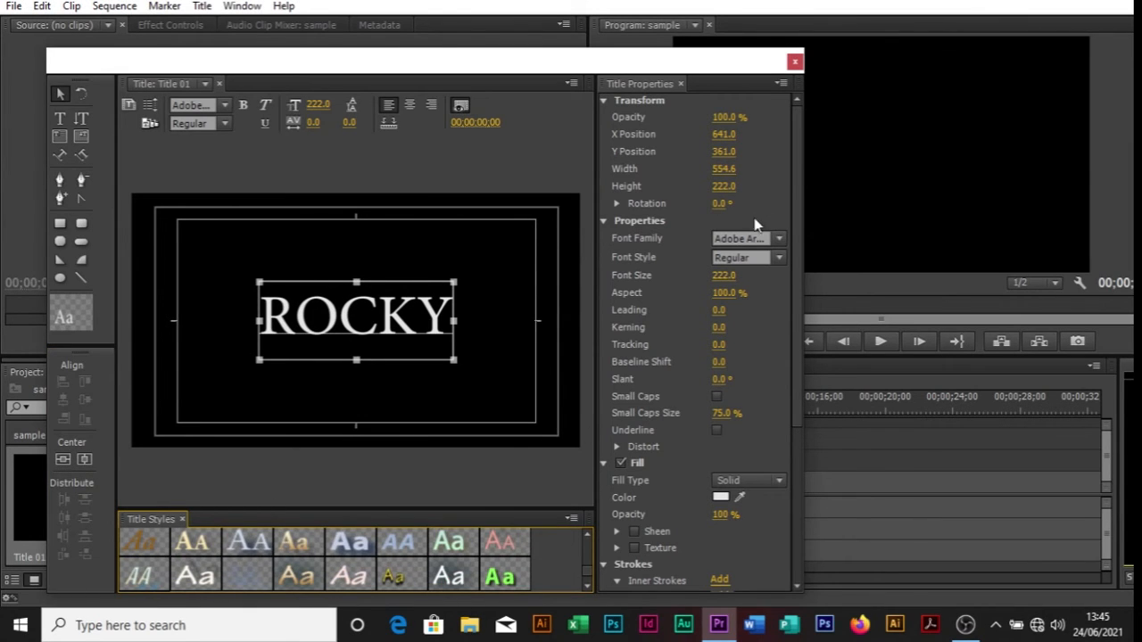
pyautogui.click(742, 239)
pyautogui.write('Calibri')
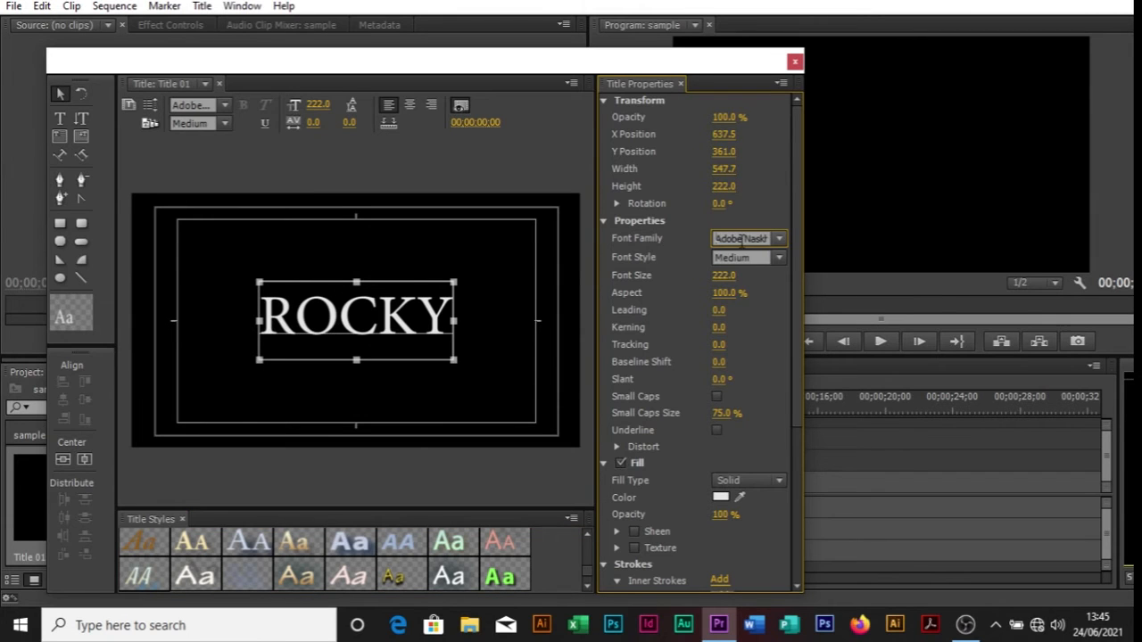
pyautogui.press('Return')
pyautogui.scroll(-5, 742, 239)
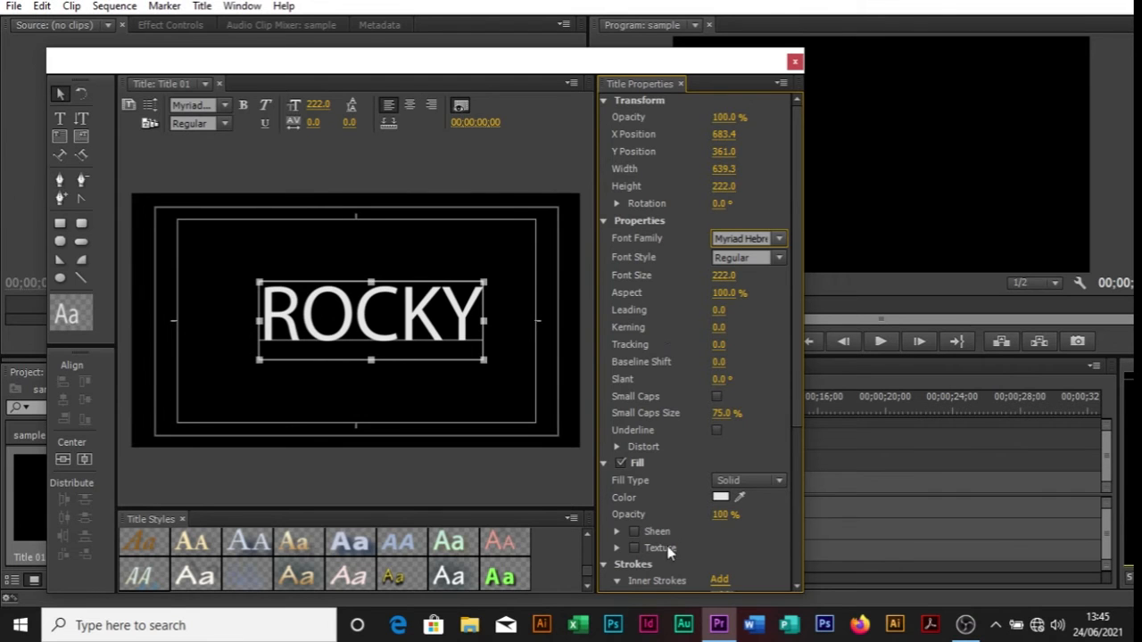
# Set the ROCKY text's fill color to red FF0000 and look over the stroke, shadow and background properties
pyautogui.click(721, 498)
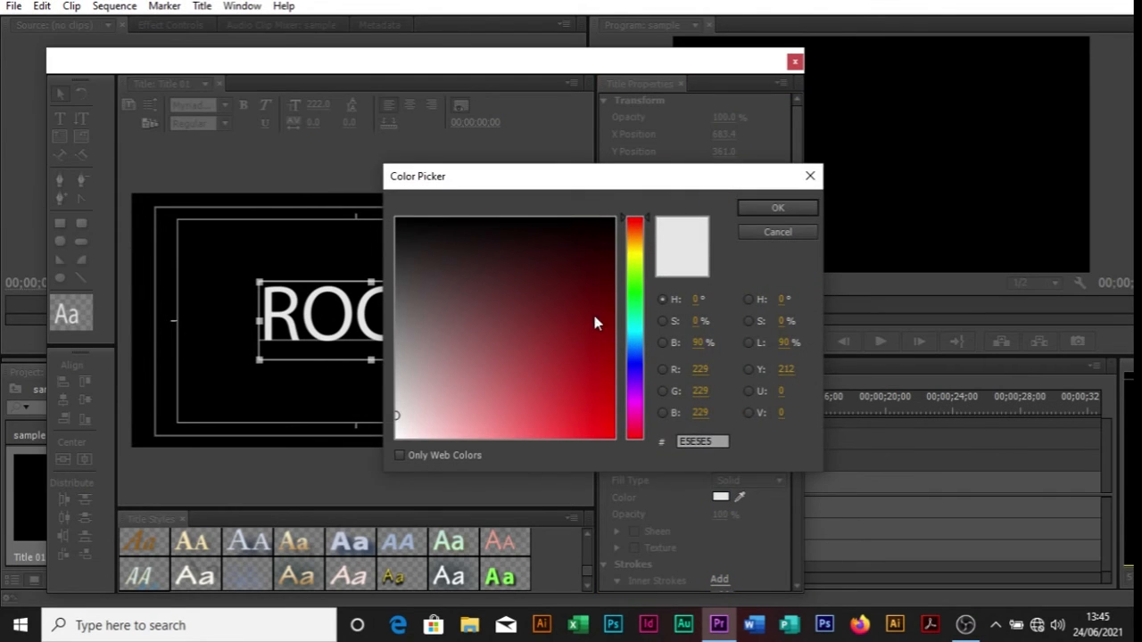
pyautogui.moveTo(592, 300); pyautogui.dragTo(622, 457)
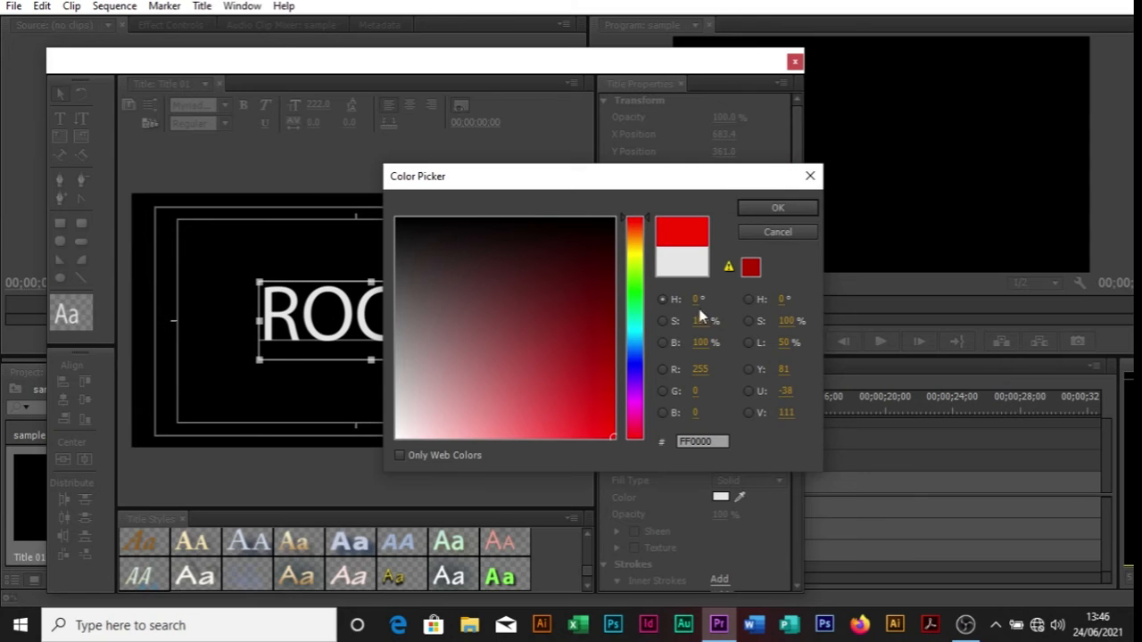
pyautogui.click(774, 210)
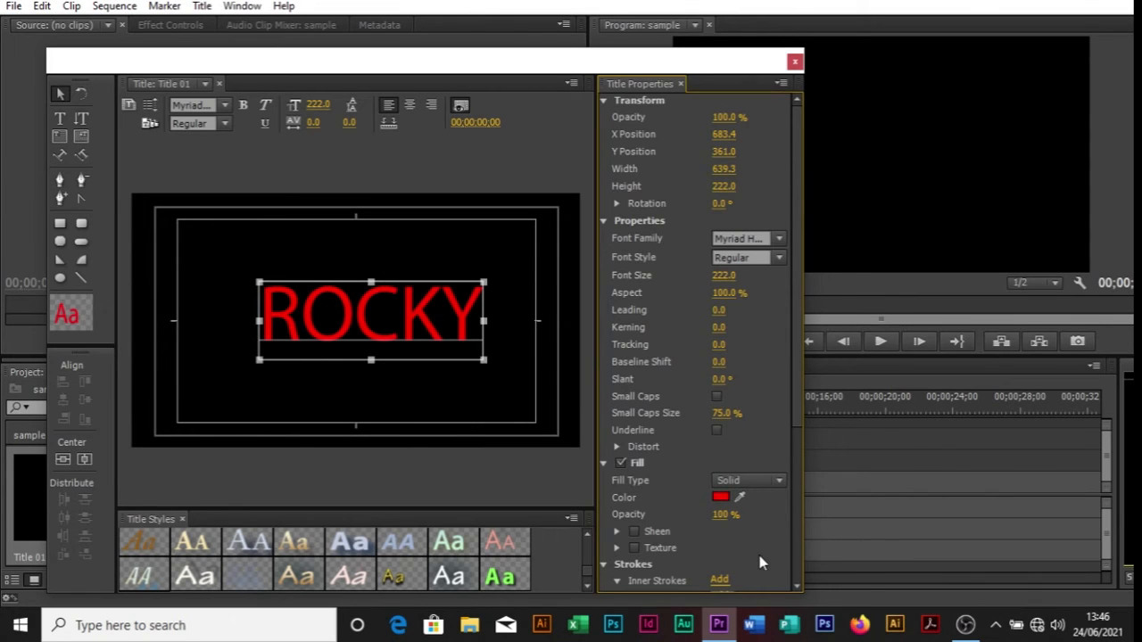
pyautogui.moveTo(797, 411); pyautogui.dragTo(805, 571)
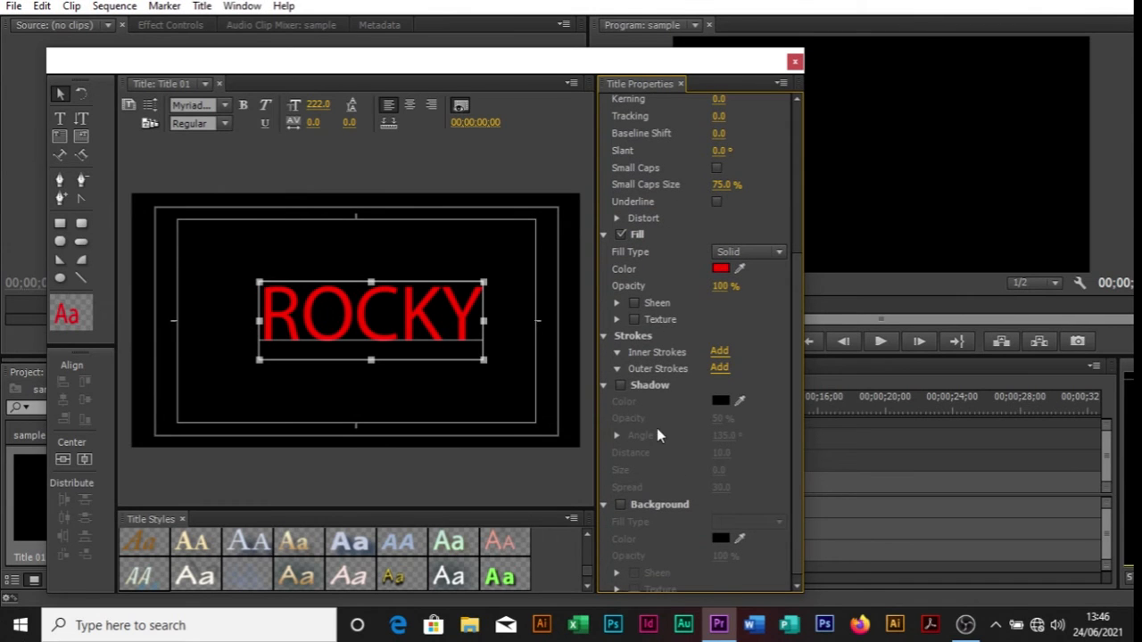
pyautogui.scroll(5, 791, 368)
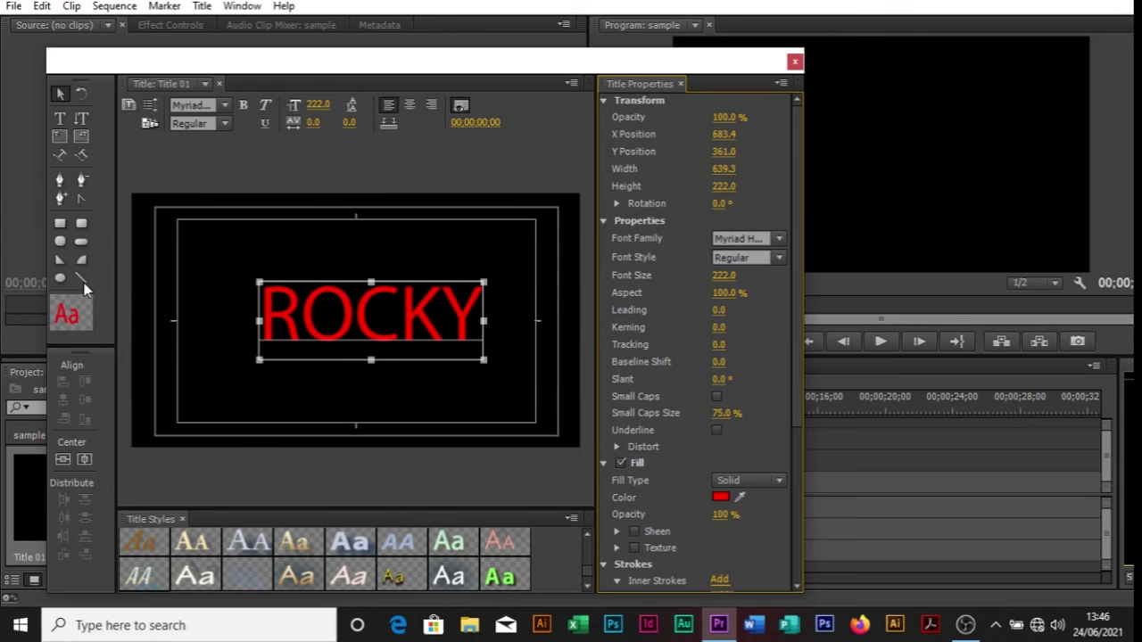
# Draw a red rectangle about 612 × 30 as an underline directly beneath ROCKY and close the title editor
pyautogui.click(59, 224)
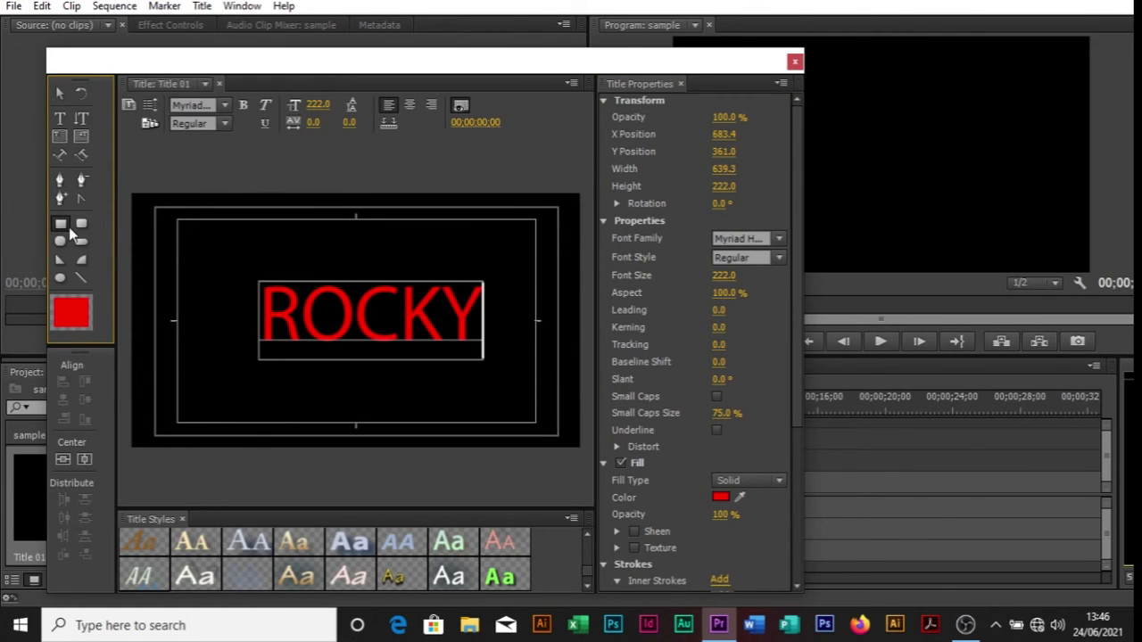
pyautogui.click(62, 226)
pyautogui.moveTo(277, 389); pyautogui.dragTo(468, 377)
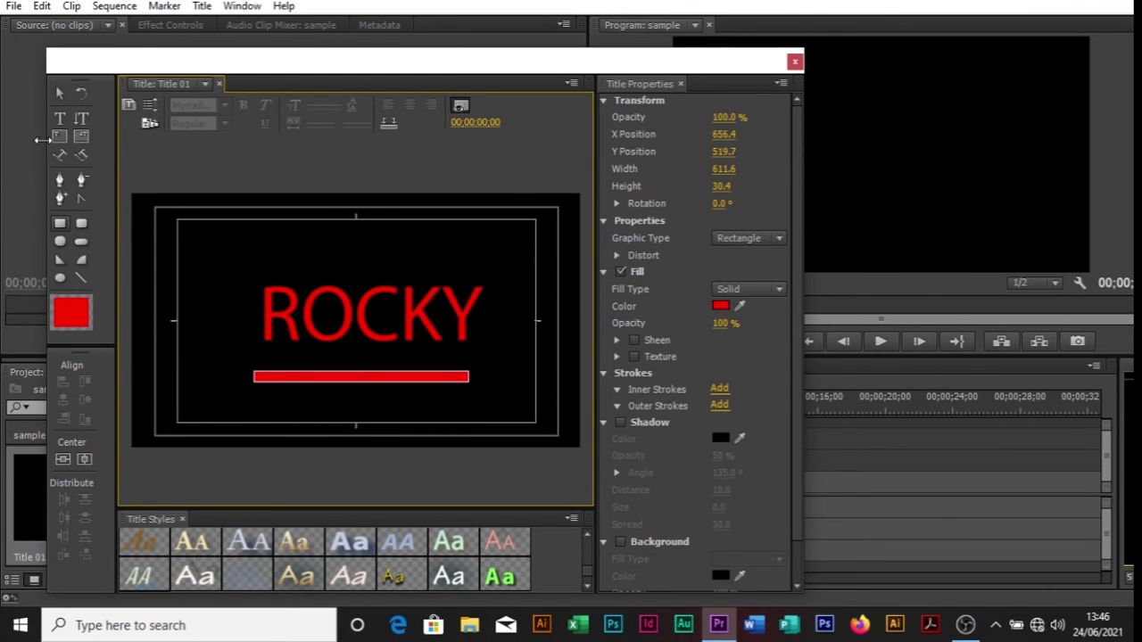
pyautogui.click(60, 93)
pyautogui.moveTo(294, 377); pyautogui.dragTo(303, 355)
pyautogui.click(357, 395)
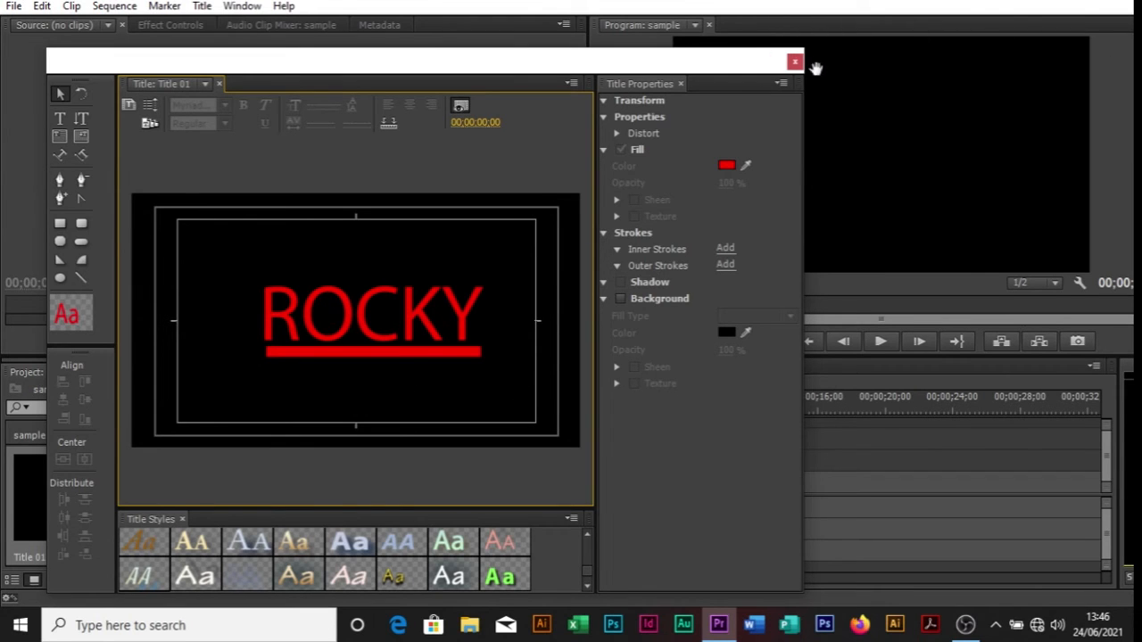
pyautogui.click(794, 62)
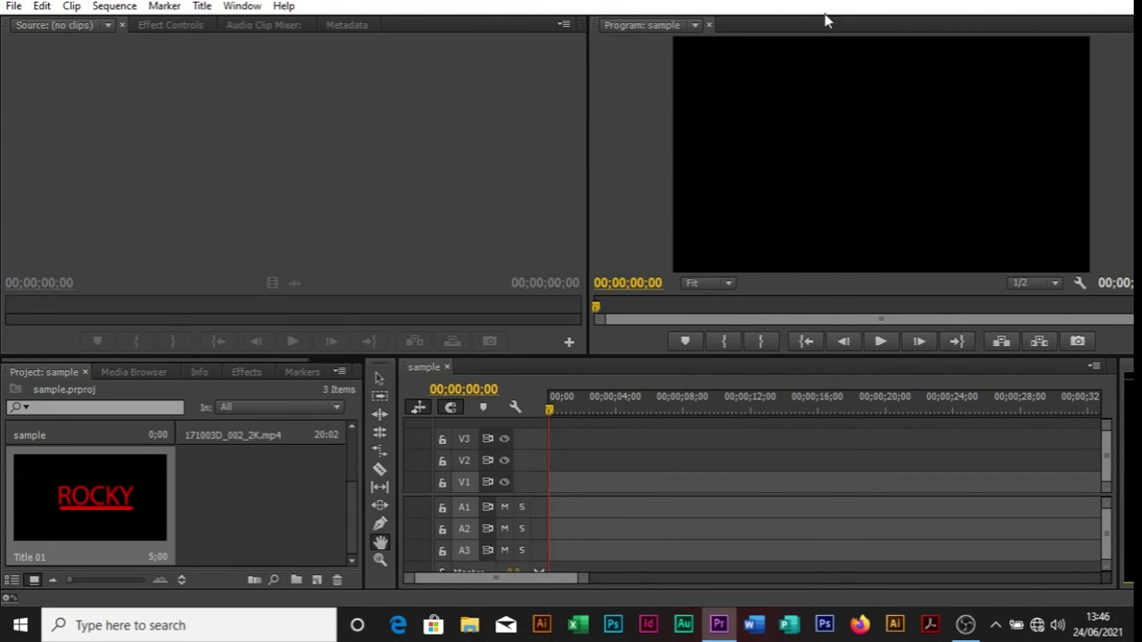
# Place Title 01 at the start of track V1 and play back part of it
pyautogui.click(98, 496)
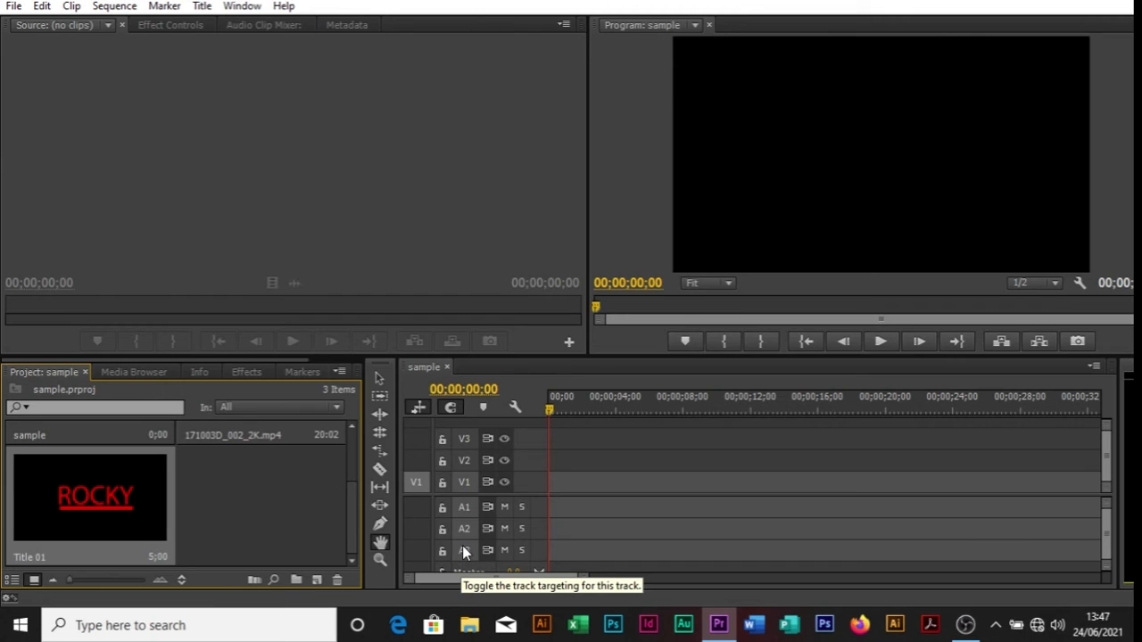
pyautogui.moveTo(89, 490); pyautogui.dragTo(558, 487)
pyautogui.moveTo(635, 499); pyautogui.dragTo(635, 500)
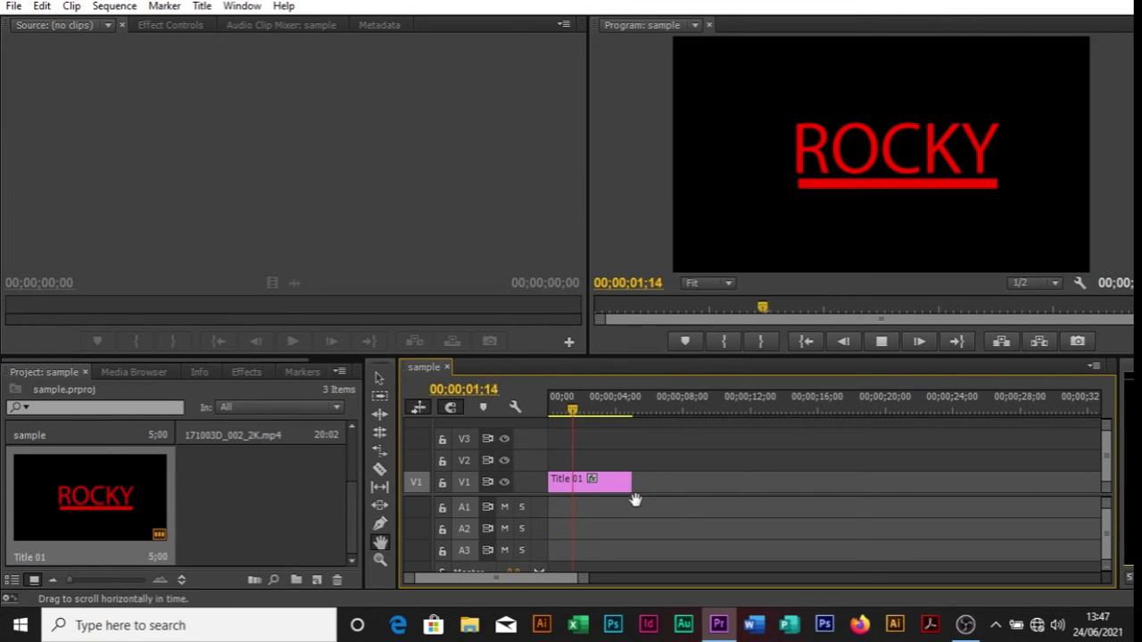
pyautogui.press('space')
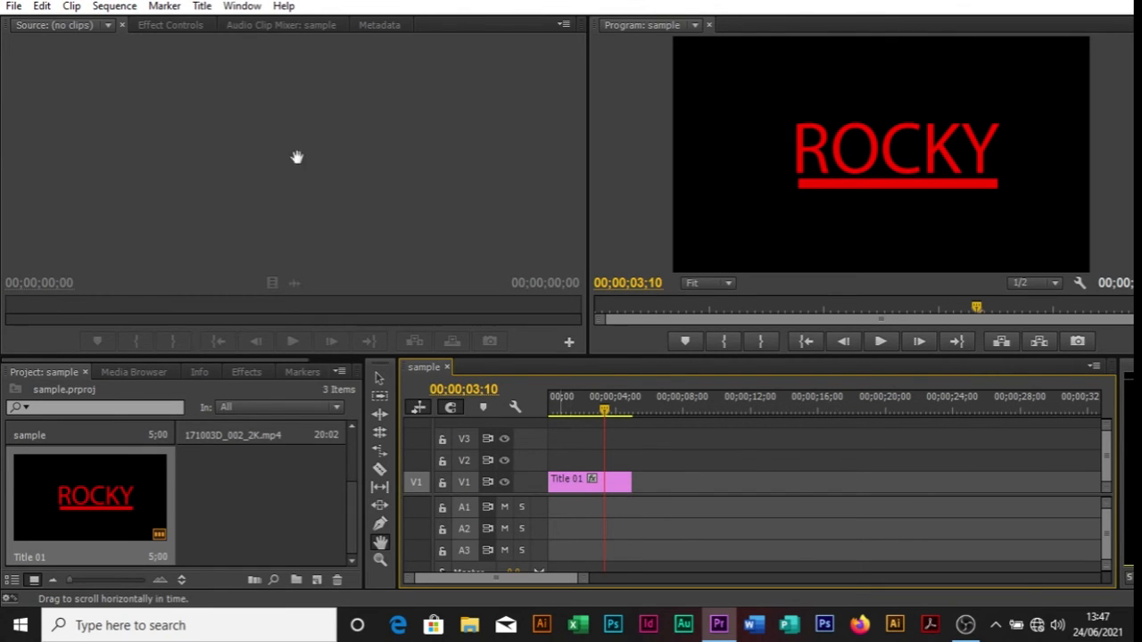
# Select the Title 01 clip on V1 with the Selection tool to show its properties in Effect Controls
pyautogui.click(155, 28)
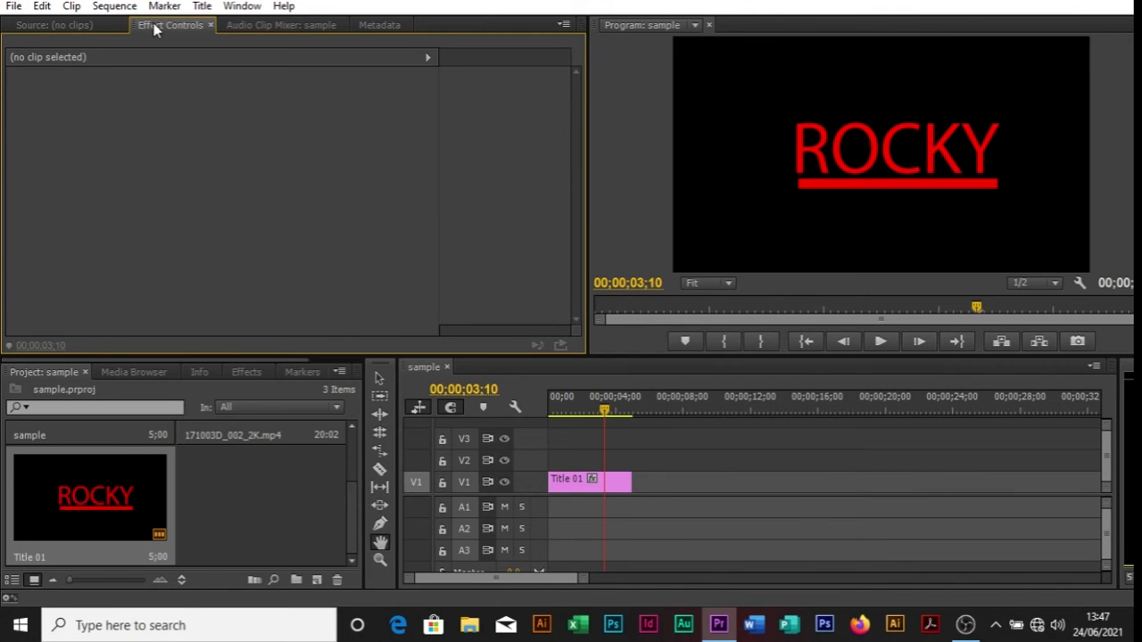
pyautogui.click(562, 482)
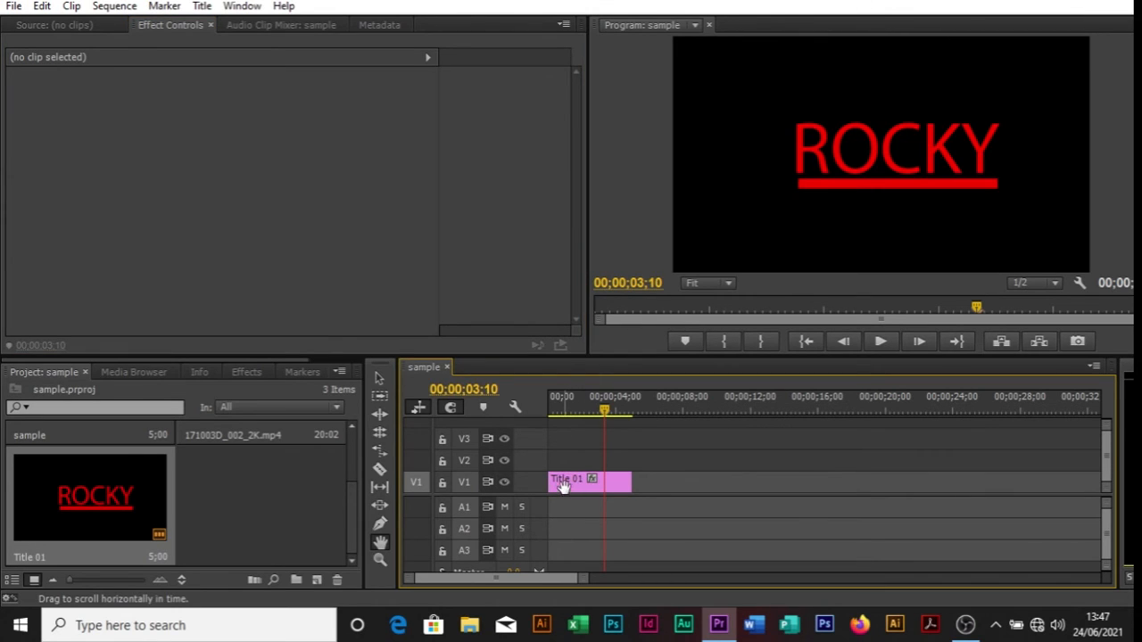
pyautogui.click(377, 377)
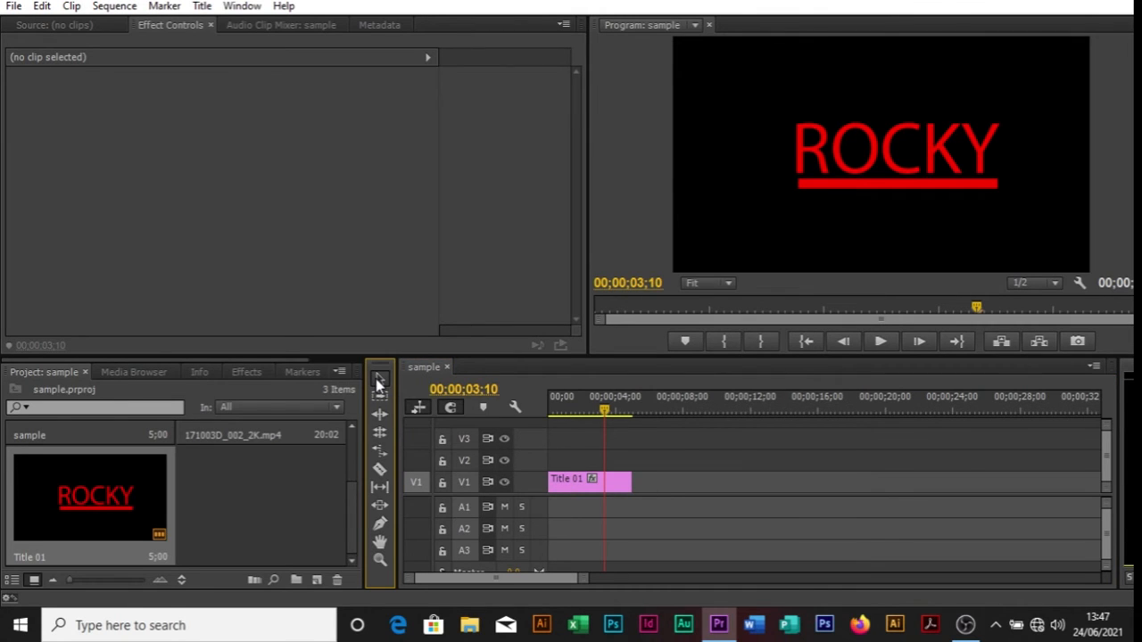
pyautogui.click(578, 482)
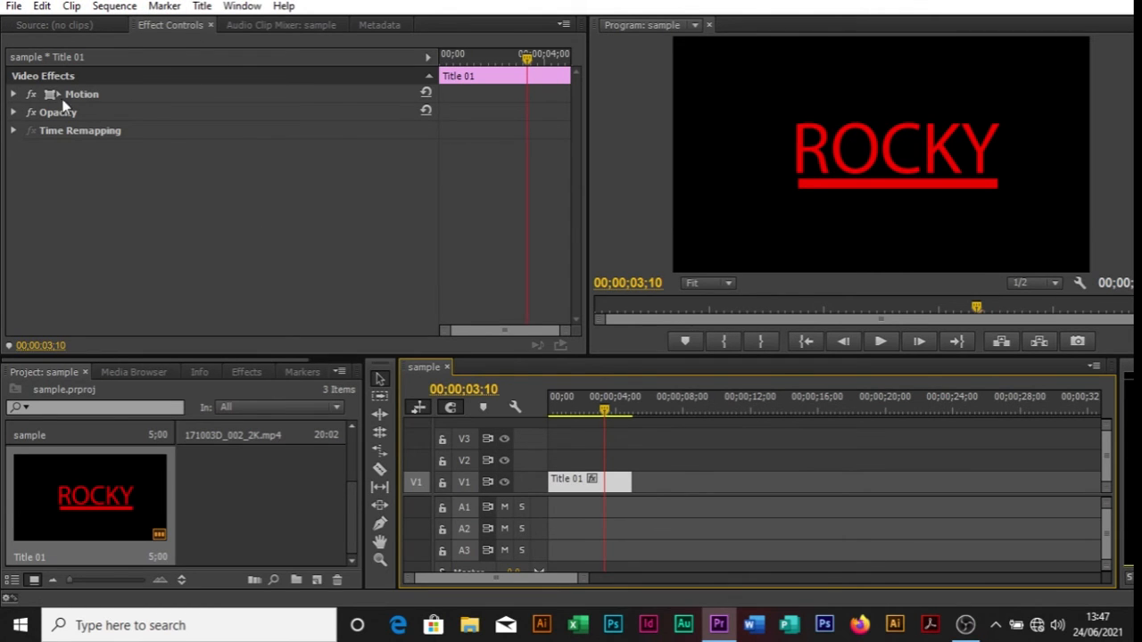
# Set Title 01's horizontal position to 602 and scale to 70, and try rotating it before resetting the rotation to 0
pyautogui.click(14, 94)
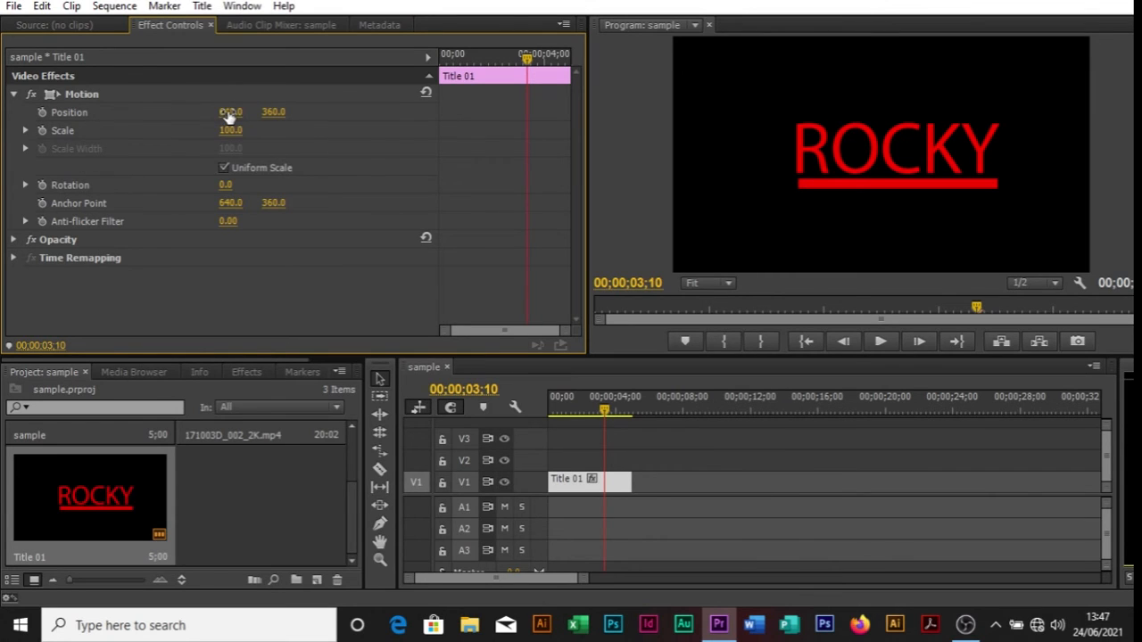
pyautogui.moveTo(230, 113); pyautogui.dragTo(198, 131)
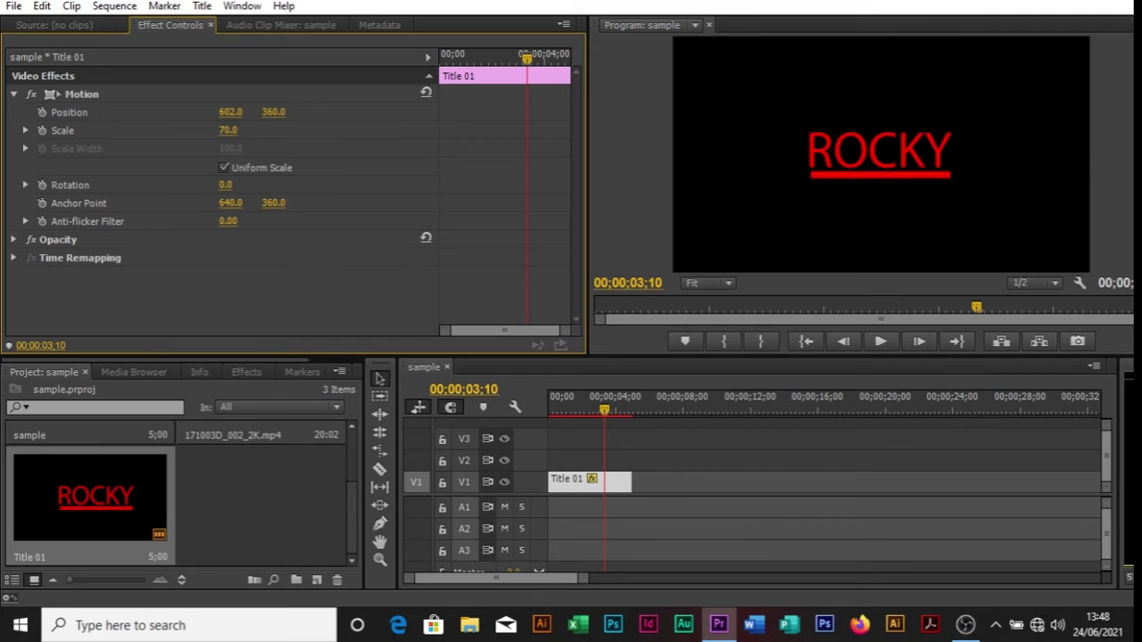
pyautogui.moveTo(222, 185); pyautogui.dragTo(428, 184)
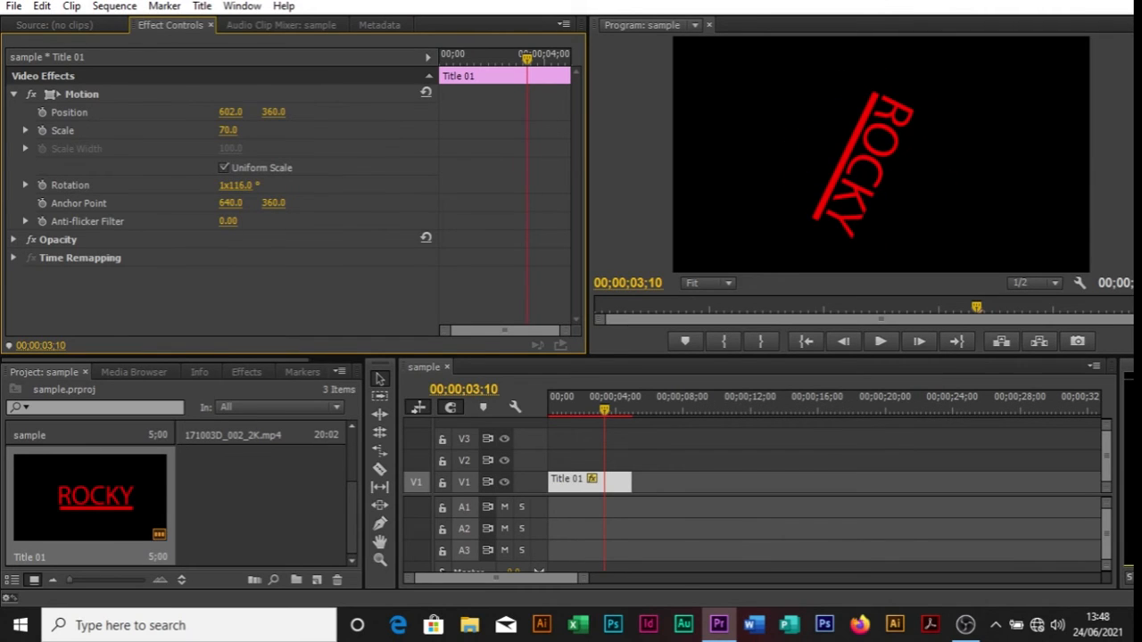
pyautogui.click(237, 184)
pyautogui.write('0')
pyautogui.press('Return')
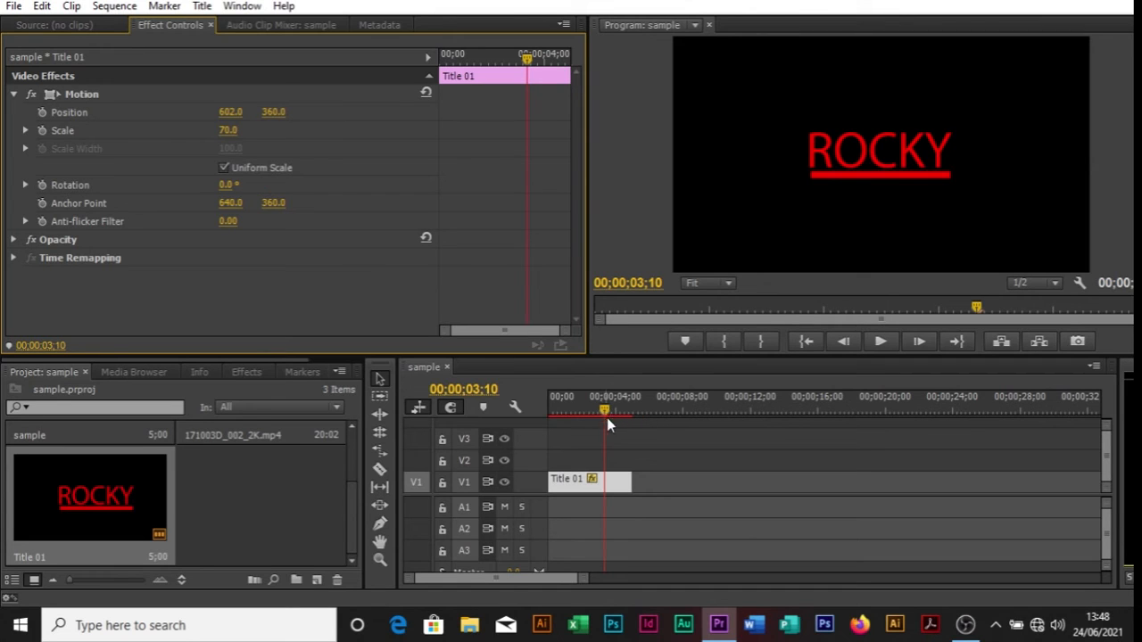
# Play back Title 01 from the start of the sequence and scrub through to its end
pyautogui.moveTo(607, 416); pyautogui.dragTo(533, 429)
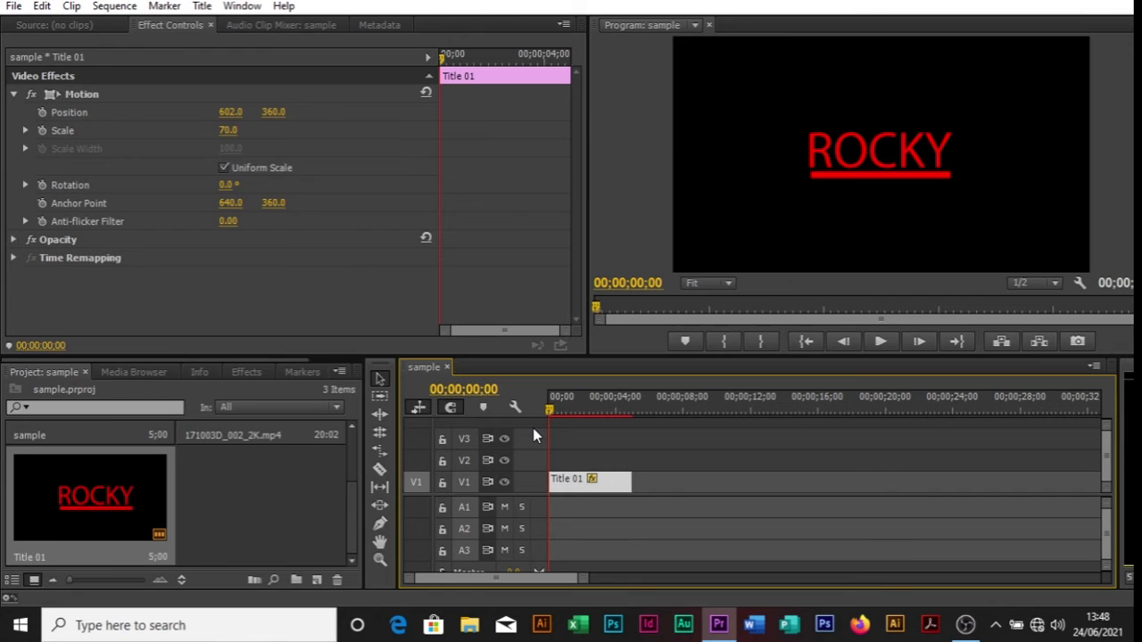
pyautogui.moveTo(550, 413)
pyautogui.mouseDown()
pyautogui.moveTo(586, 412)
pyautogui.moveTo(577, 419)
pyautogui.moveTo(594, 415)
pyautogui.moveTo(597, 431)
pyautogui.moveTo(599, 412)
pyautogui.moveTo(549, 414)
pyautogui.moveTo(630, 420)
pyautogui.moveTo(562, 422)
pyautogui.mouseUp()
pyautogui.press('space')
pyautogui.press('space')
pyautogui.moveTo(606, 411); pyautogui.dragTo(633, 416)
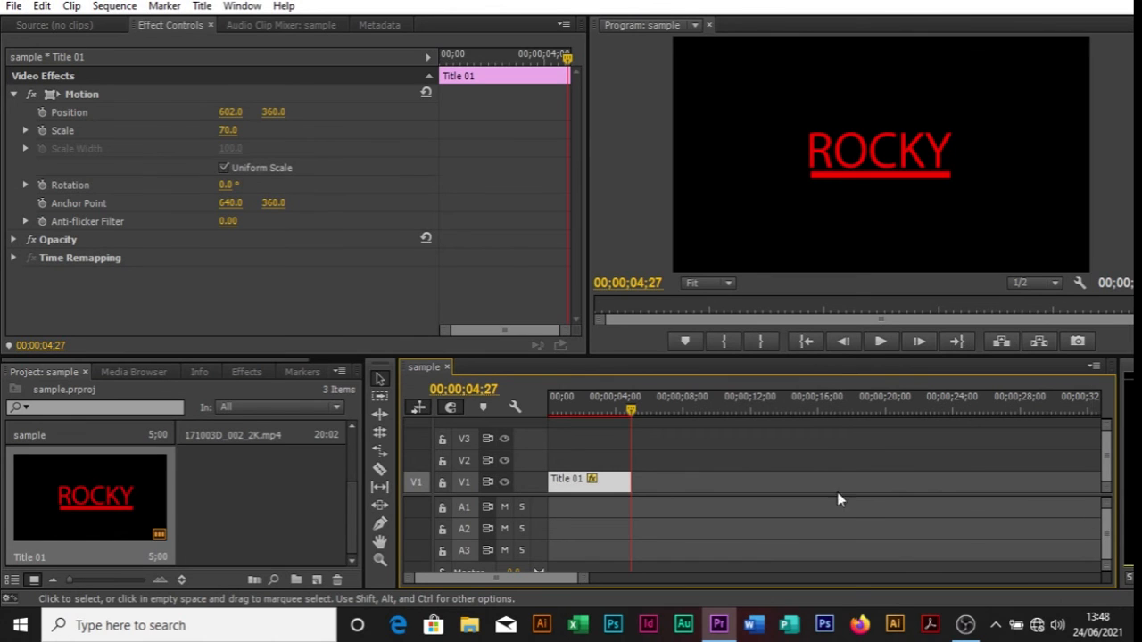
# Turn on keyframing for Title 01's Position, Scale and Rotation at 00;00;03;23
pyautogui.moveTo(639, 413); pyautogui.dragTo(615, 413)
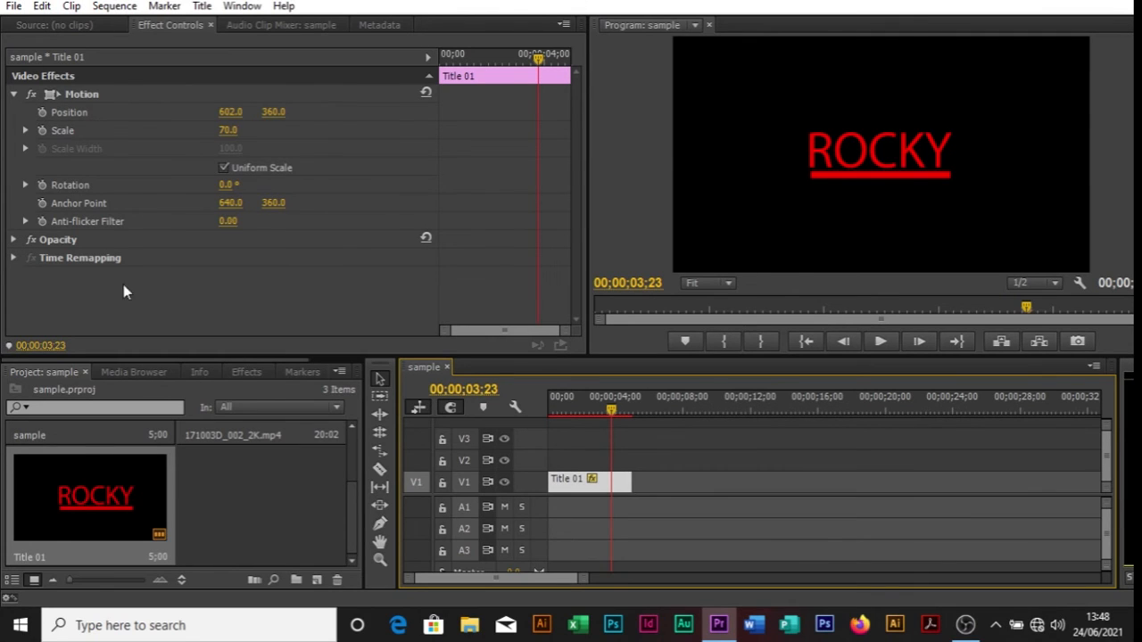
pyautogui.click(42, 111)
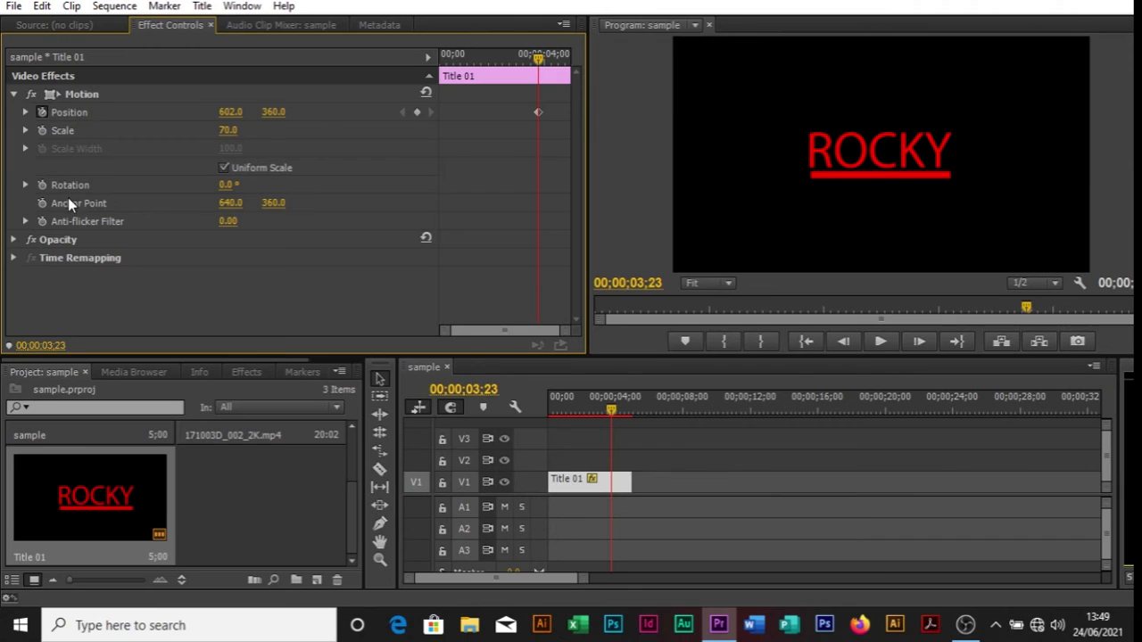
pyautogui.click(43, 131)
# At 00;00;00;00, keyframe Title 01's scale at 600, vertical position at -652 and rotation at 1x296°
pyautogui.moveTo(611, 412); pyautogui.dragTo(534, 424)
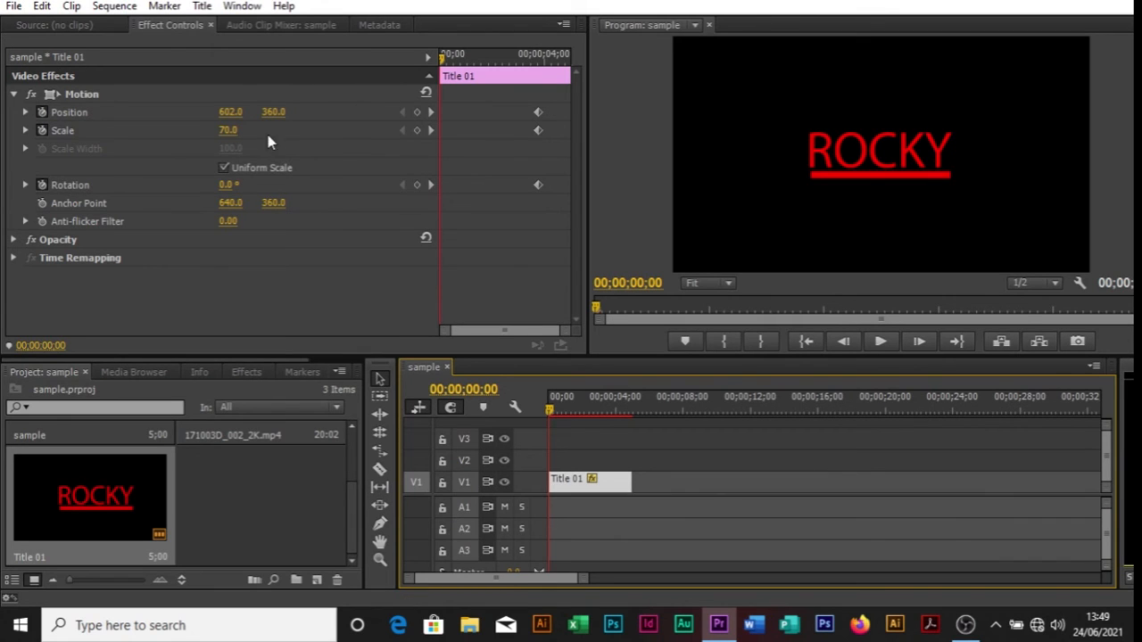
pyautogui.moveTo(229, 132); pyautogui.dragTo(704, 132)
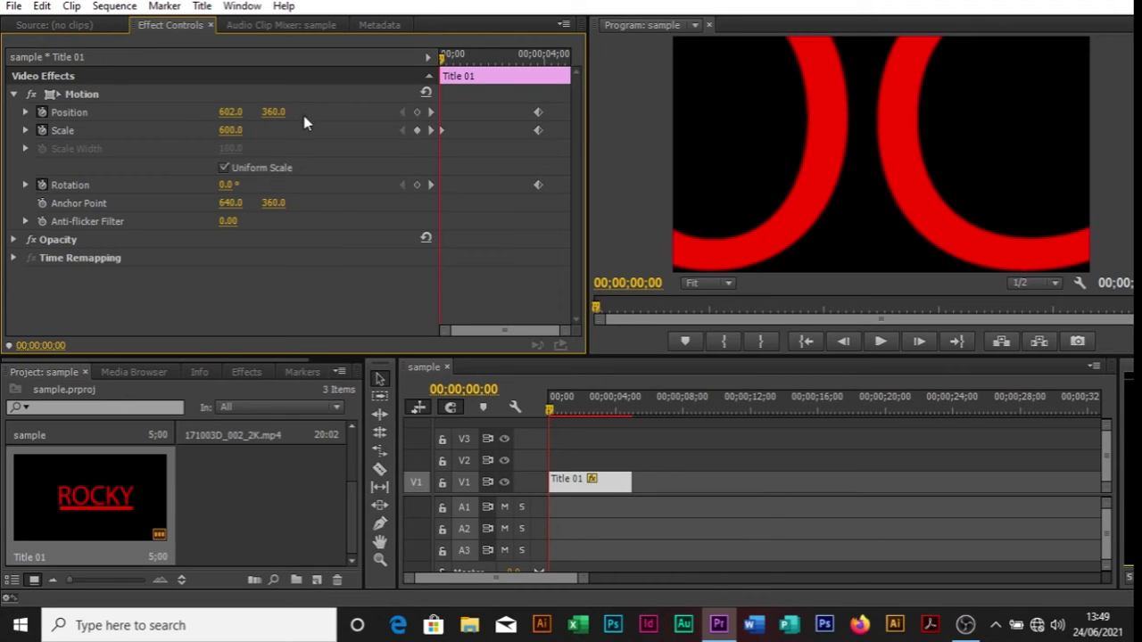
pyautogui.moveTo(275, 112); pyautogui.dragTo(0, 113)
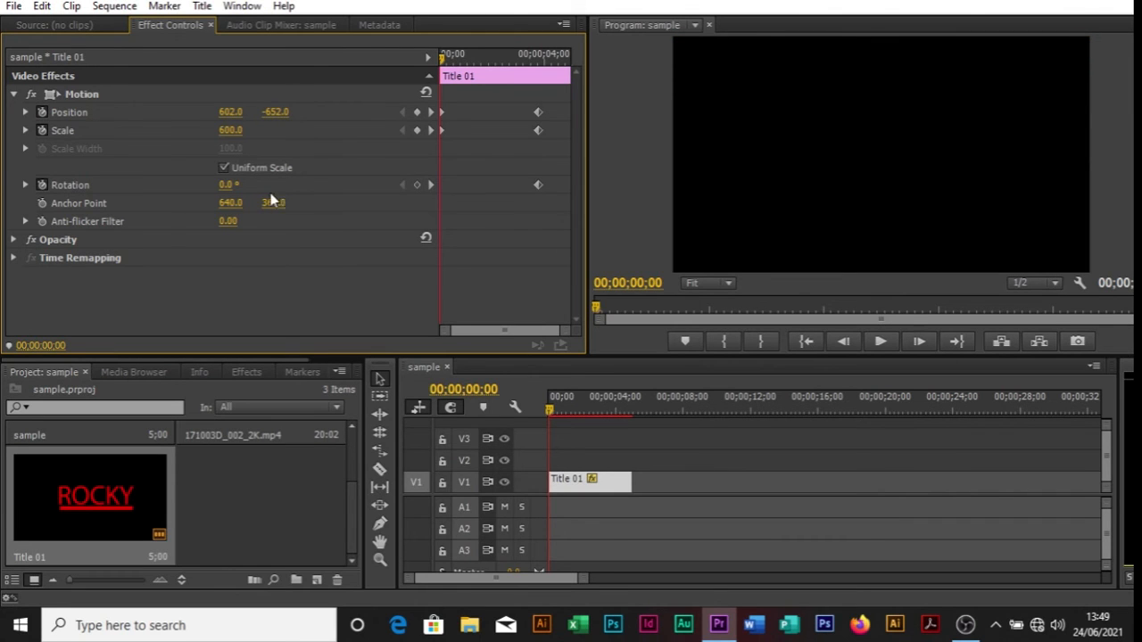
pyautogui.moveTo(225, 185); pyautogui.dragTo(527, 186)
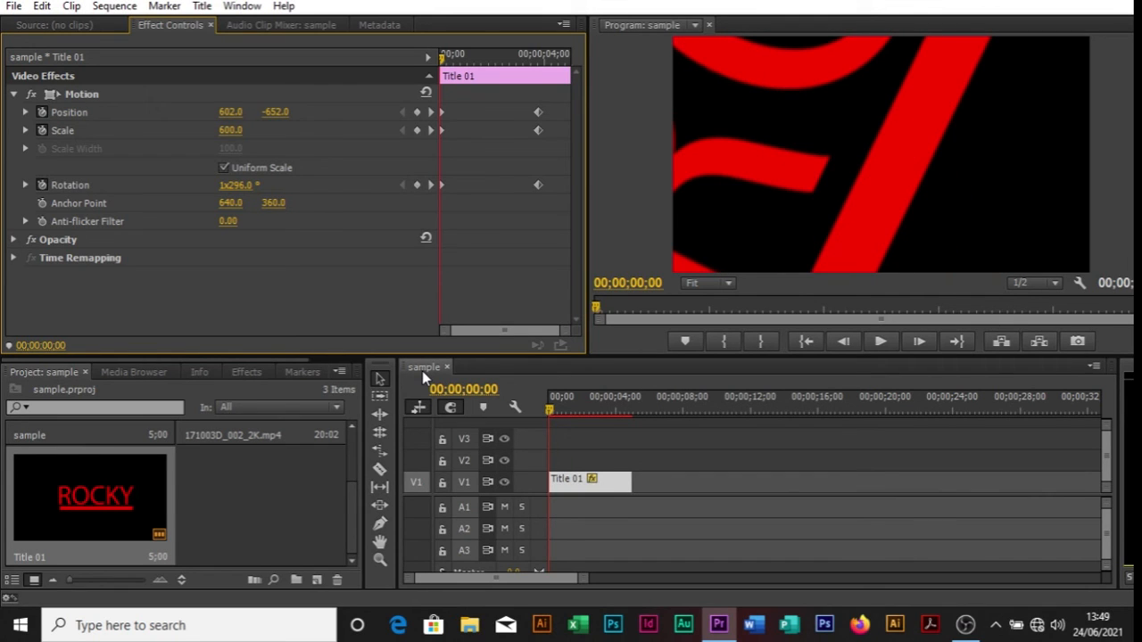
# Play the animated Title 01 clip twice from the start of the sequence to review its motion
pyautogui.press('space')
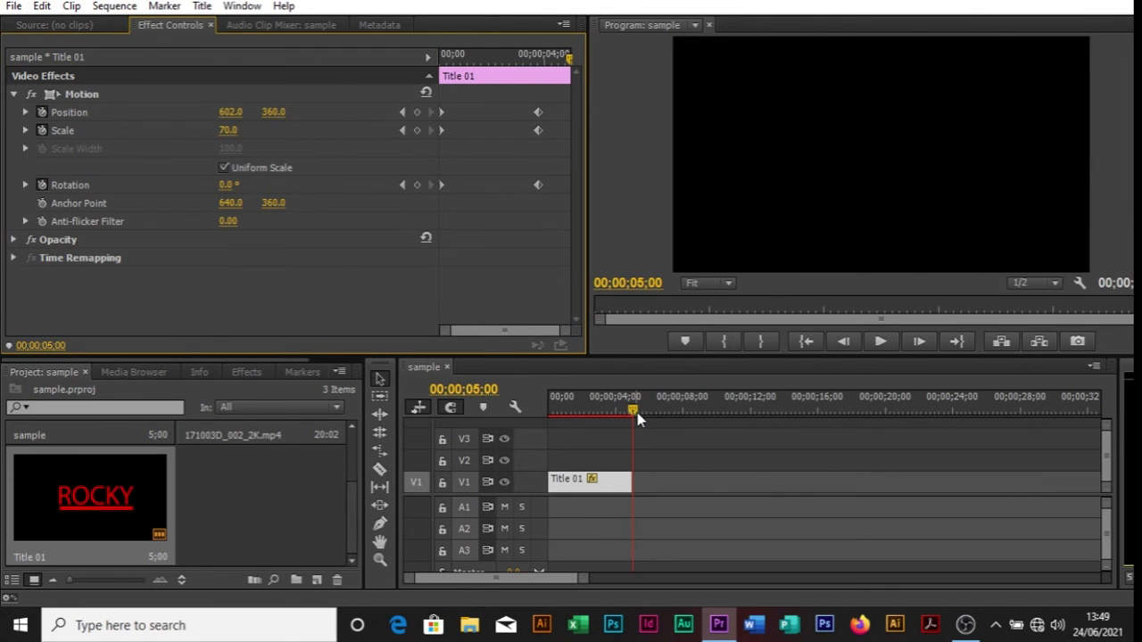
pyautogui.moveTo(637, 412); pyautogui.dragTo(475, 423)
pyautogui.press('space')
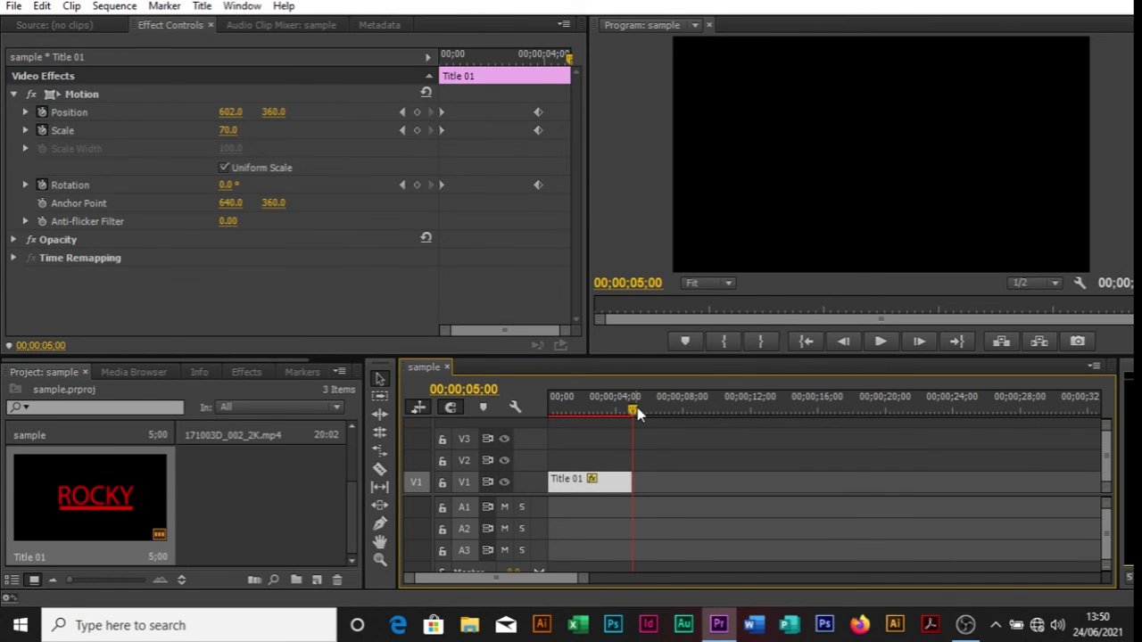
pyautogui.moveTo(632, 413); pyautogui.dragTo(631, 447)
pyautogui.click(203, 8)
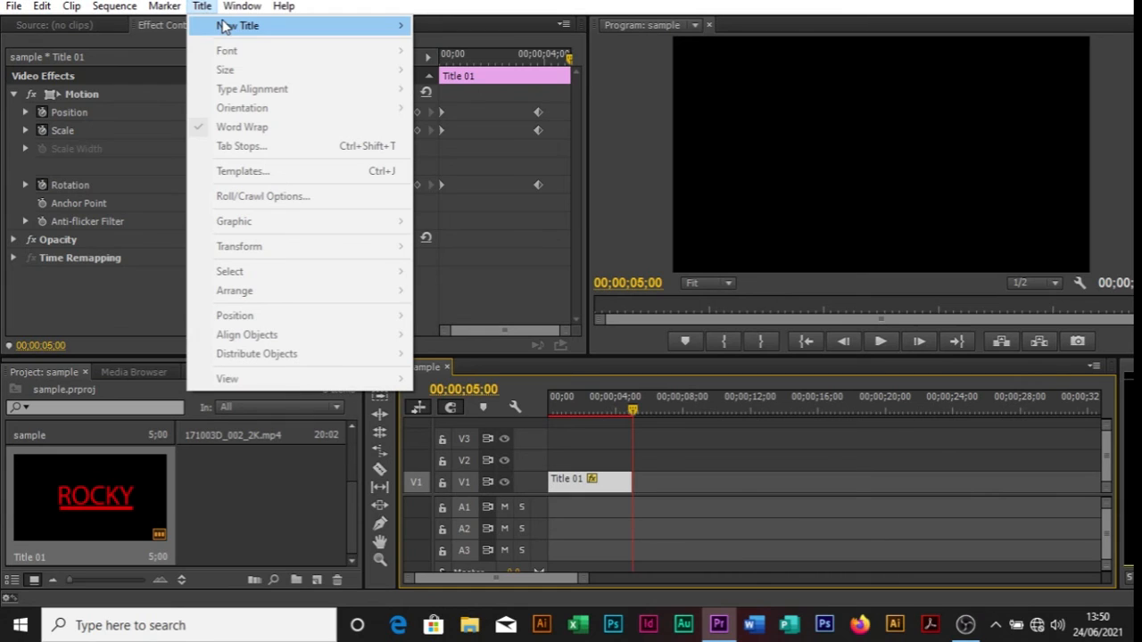
pyautogui.moveTo(225, 25)
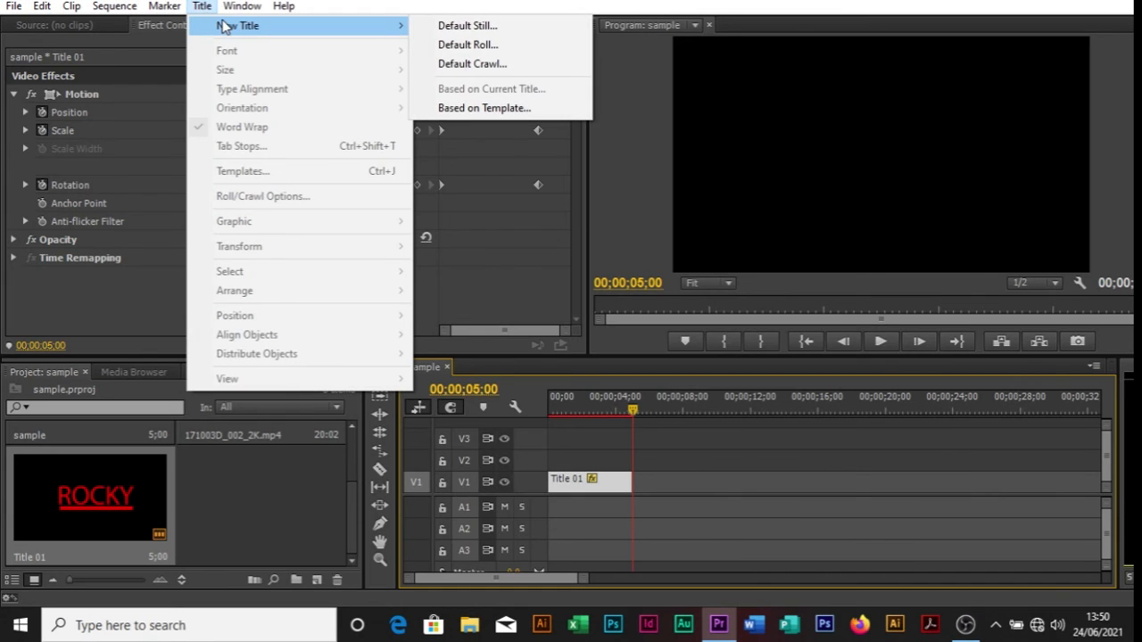
pyautogui.click(489, 46)
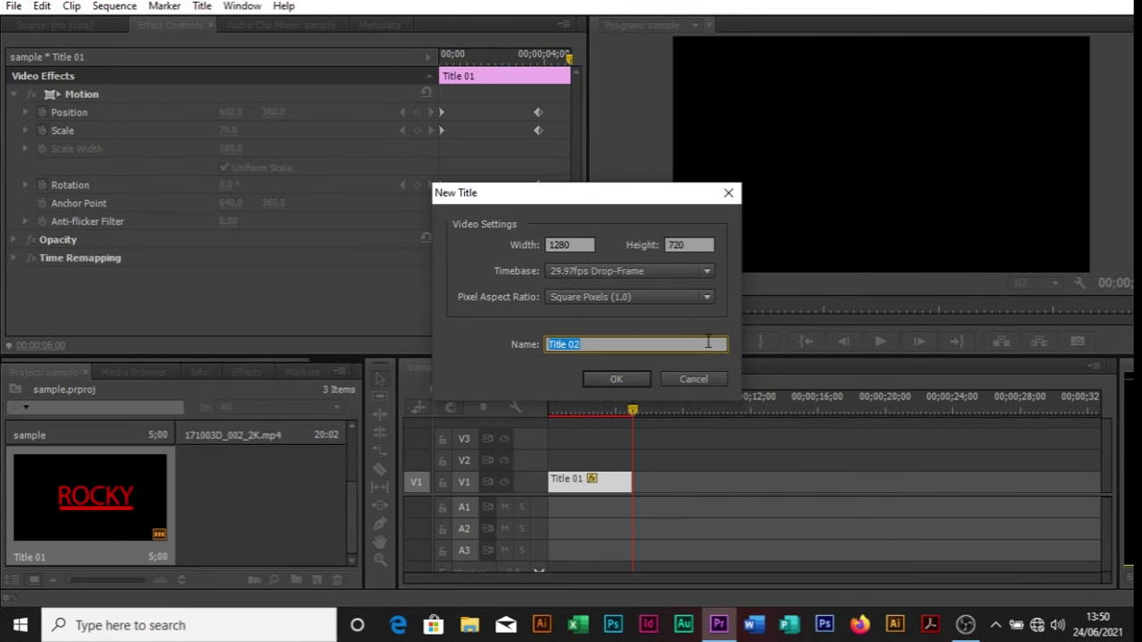
pyautogui.click(615, 379)
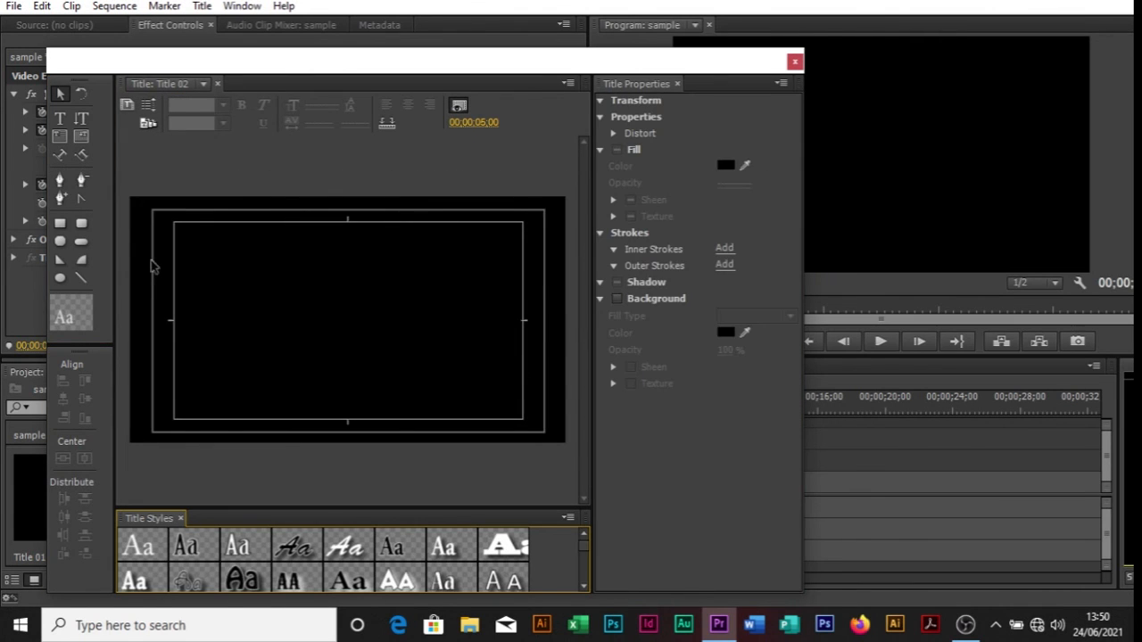
pyautogui.click(60, 223)
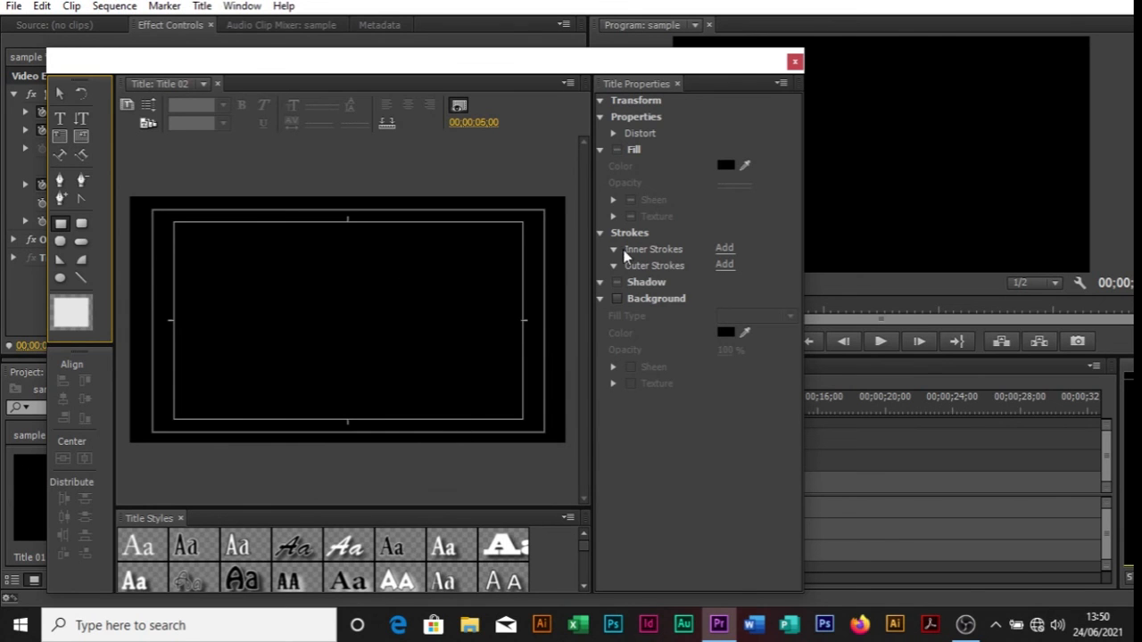
pyautogui.click(794, 61)
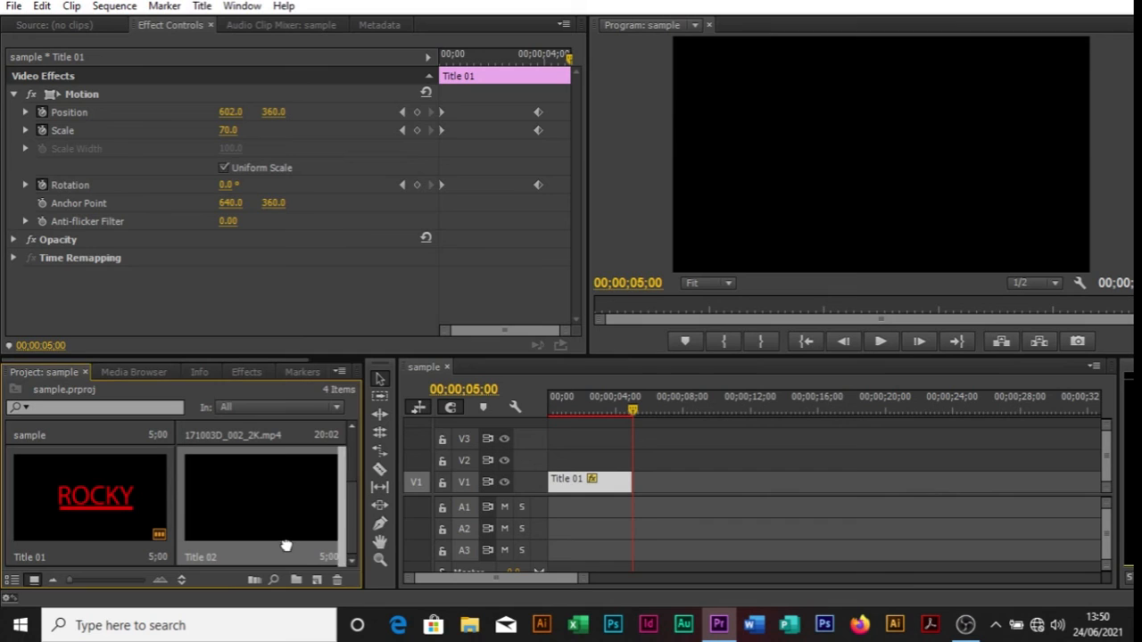
pyautogui.press('Delete')
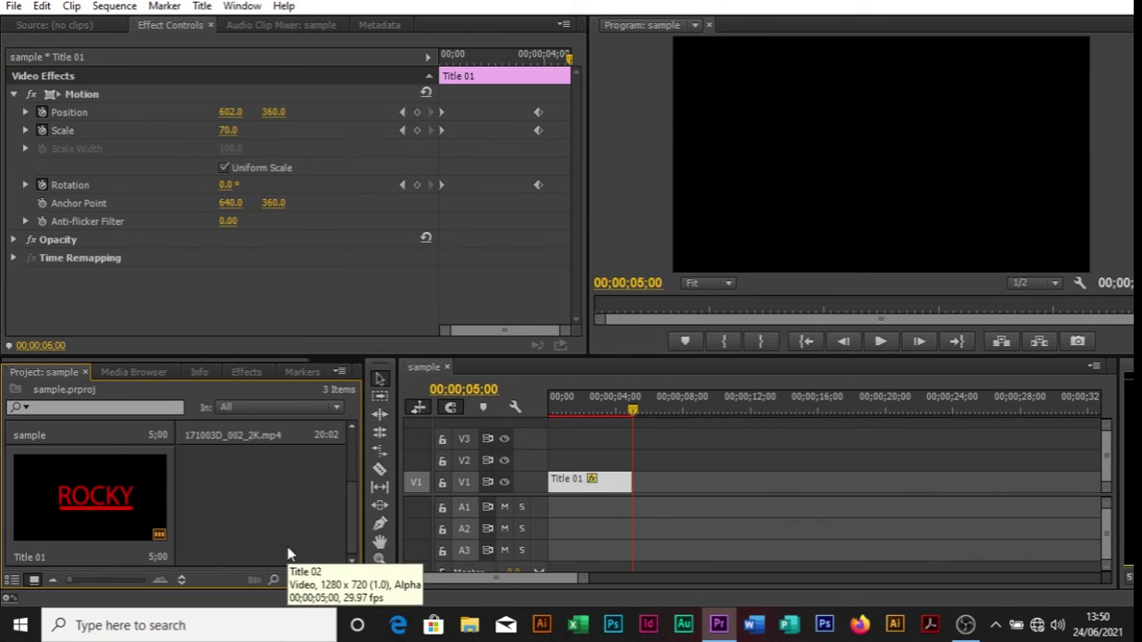
# Create the default still title Title 03 with a white rectangle about 1380 × 117 across the frame's bottom edge, and close the title editor
pyautogui.click(201, 7)
pyautogui.moveTo(282, 32)
pyautogui.click(503, 26)
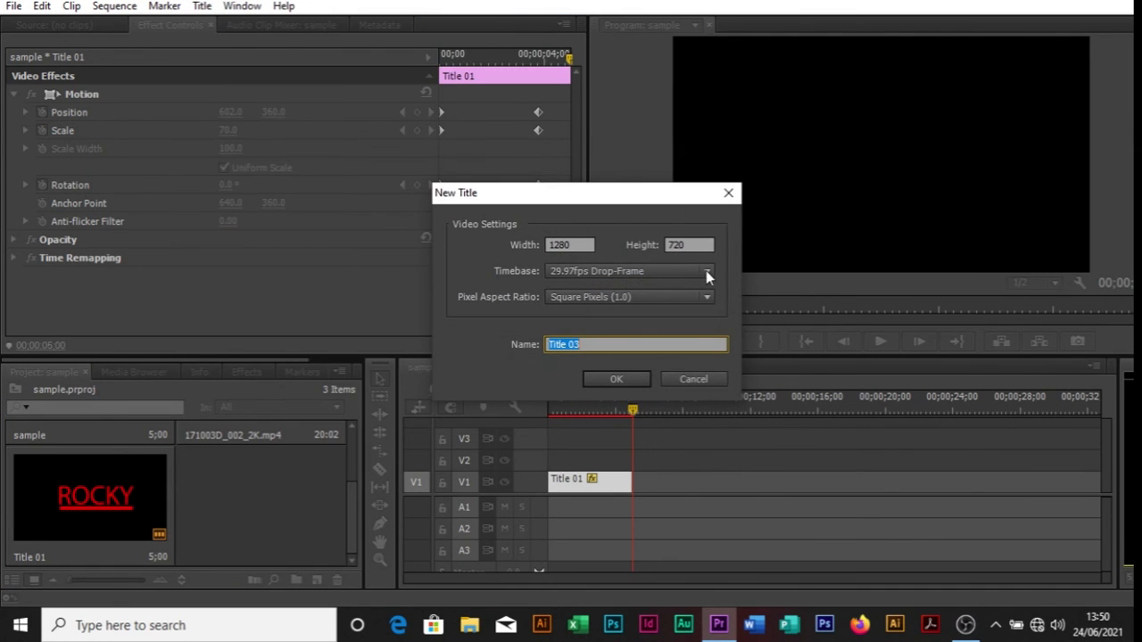
pyautogui.click(616, 379)
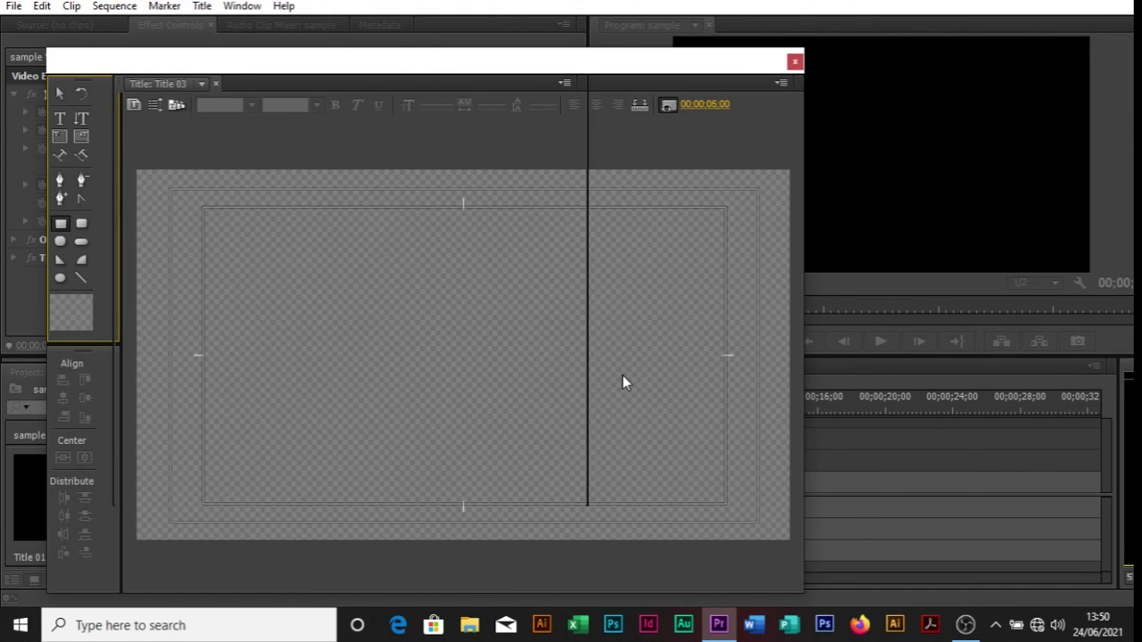
pyautogui.click(60, 223)
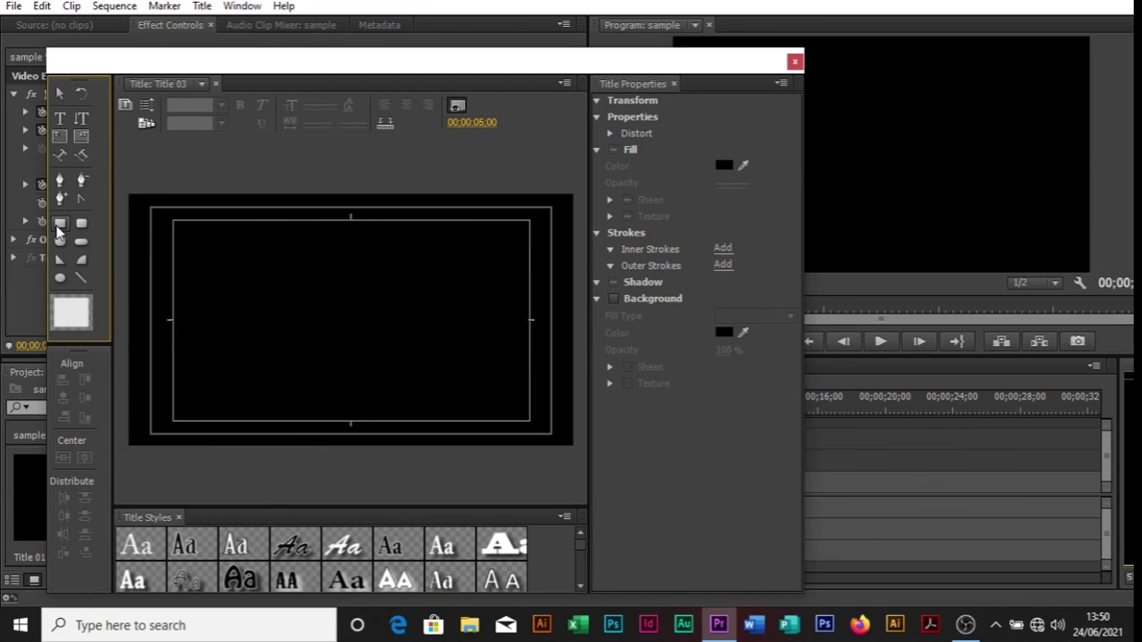
pyautogui.moveTo(127, 420); pyautogui.dragTo(606, 460)
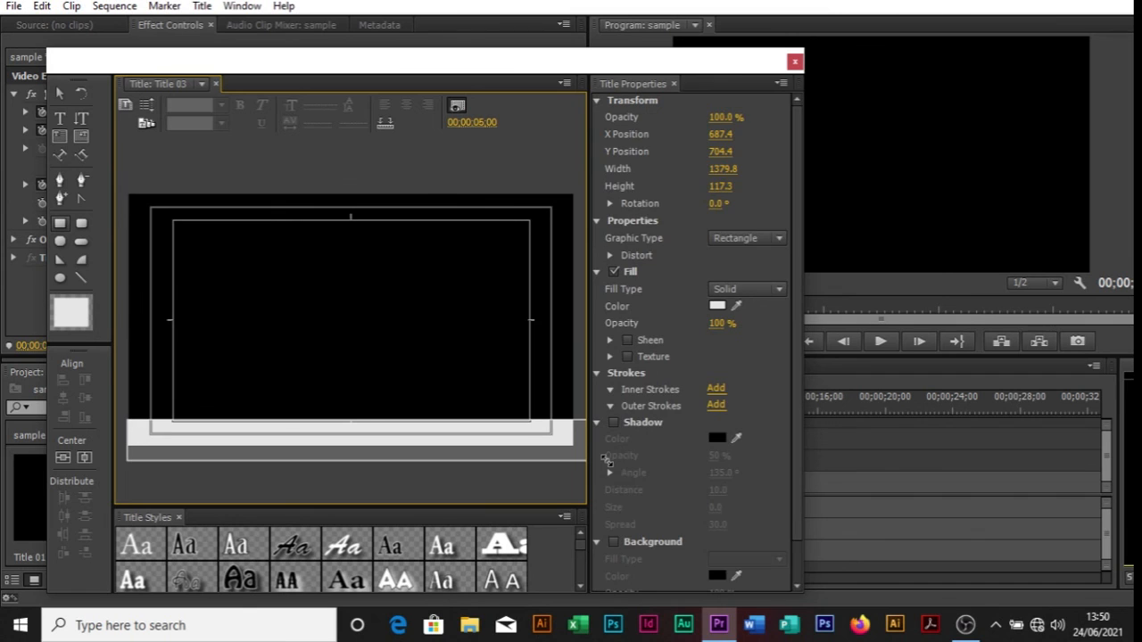
pyautogui.click(59, 93)
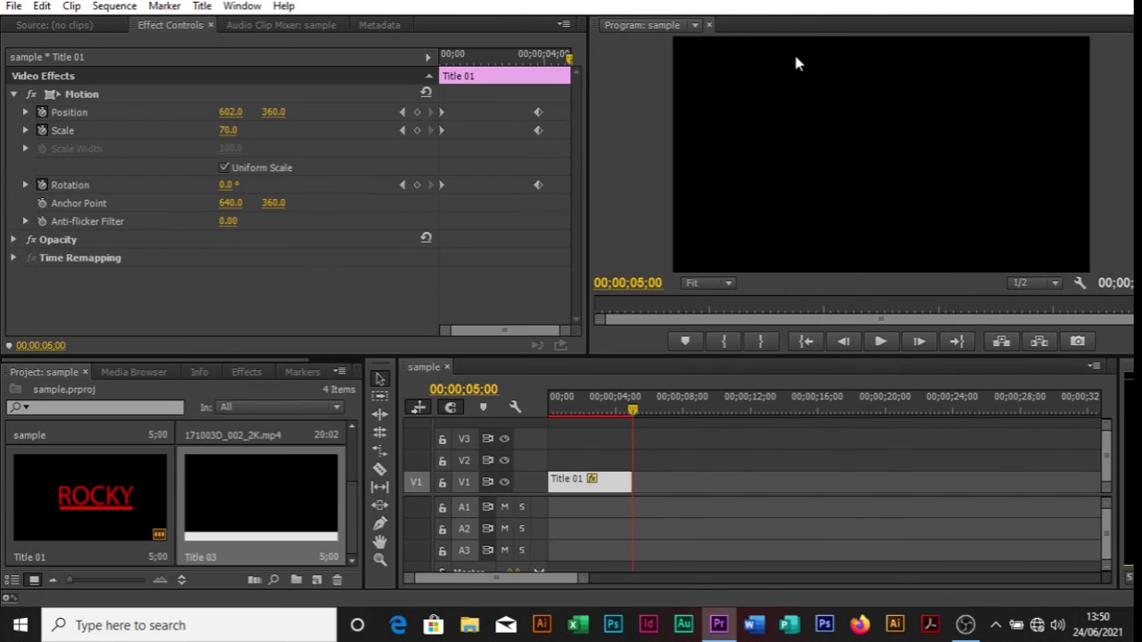
# Place Title 03 on track V2 directly above Title 01 and preview both at 00;00;04;16
pyautogui.moveTo(255, 535); pyautogui.dragTo(558, 461)
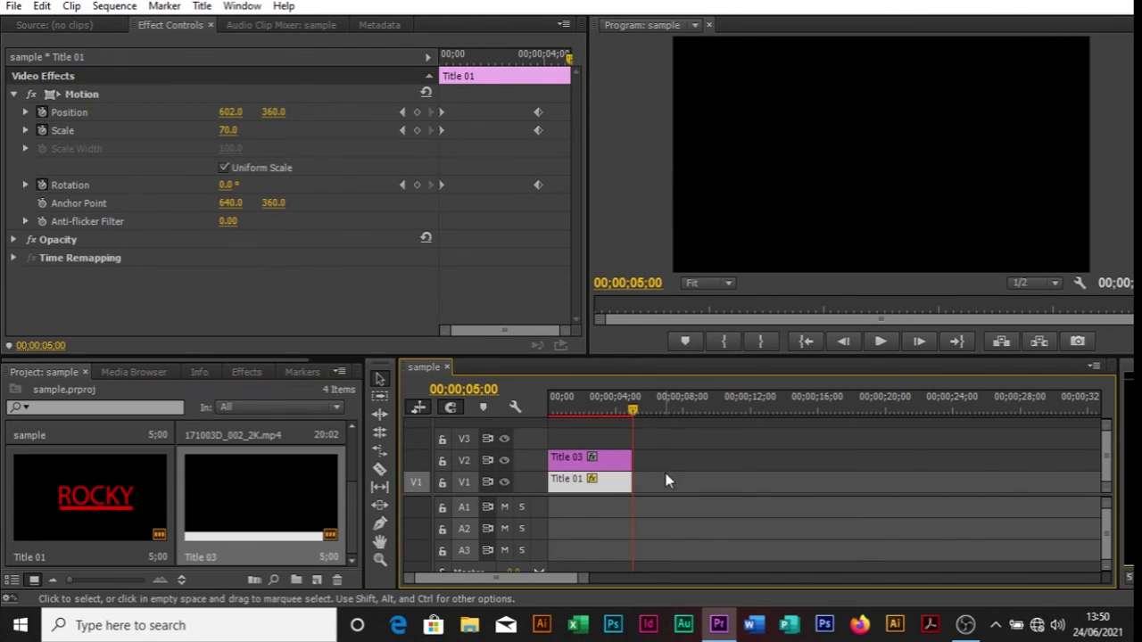
pyautogui.moveTo(631, 412)
pyautogui.mouseDown()
pyautogui.moveTo(556, 419)
pyautogui.moveTo(578, 435)
pyautogui.moveTo(590, 419)
pyautogui.moveTo(622, 423)
pyautogui.mouseUp()
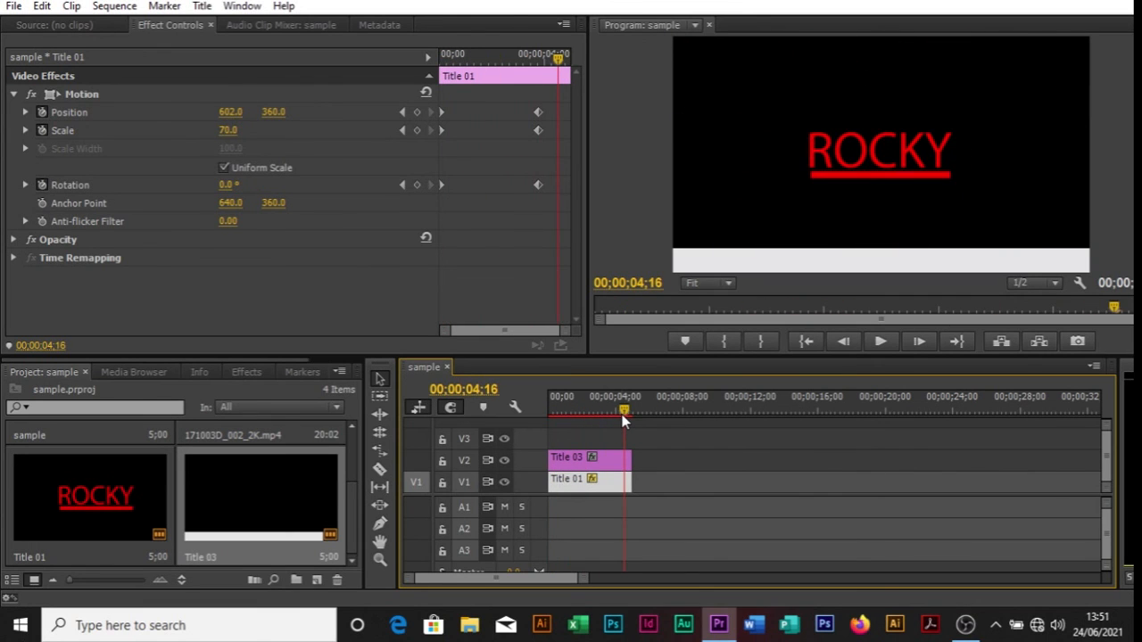
# Create a default roll title named Title 04
pyautogui.click(201, 6)
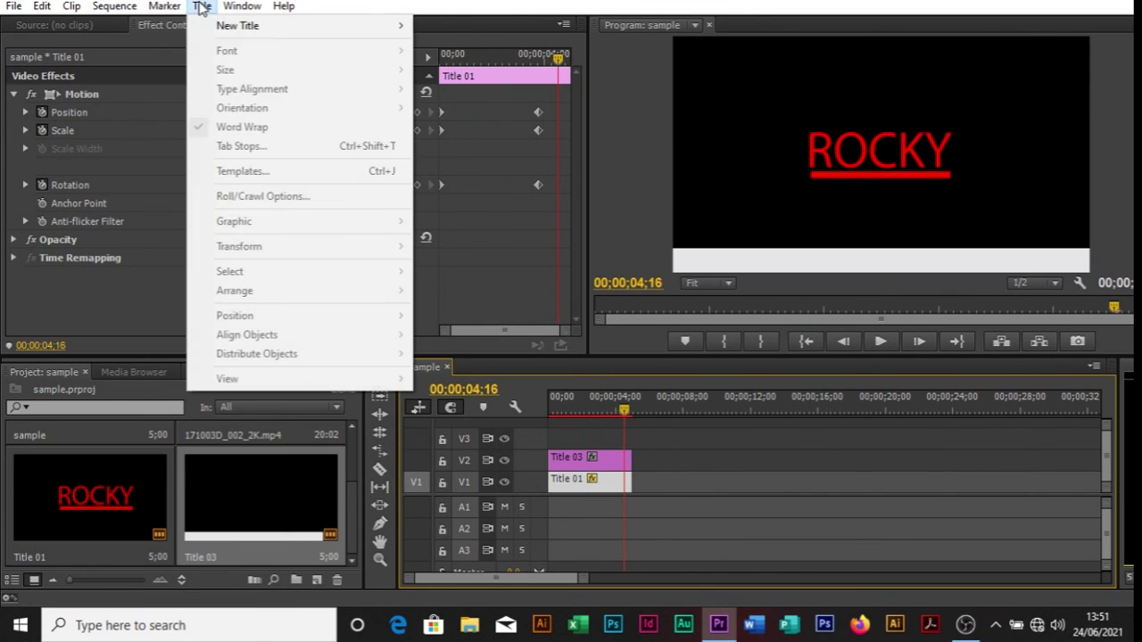
pyautogui.moveTo(242, 33)
pyautogui.click(517, 46)
pyautogui.click(615, 378)
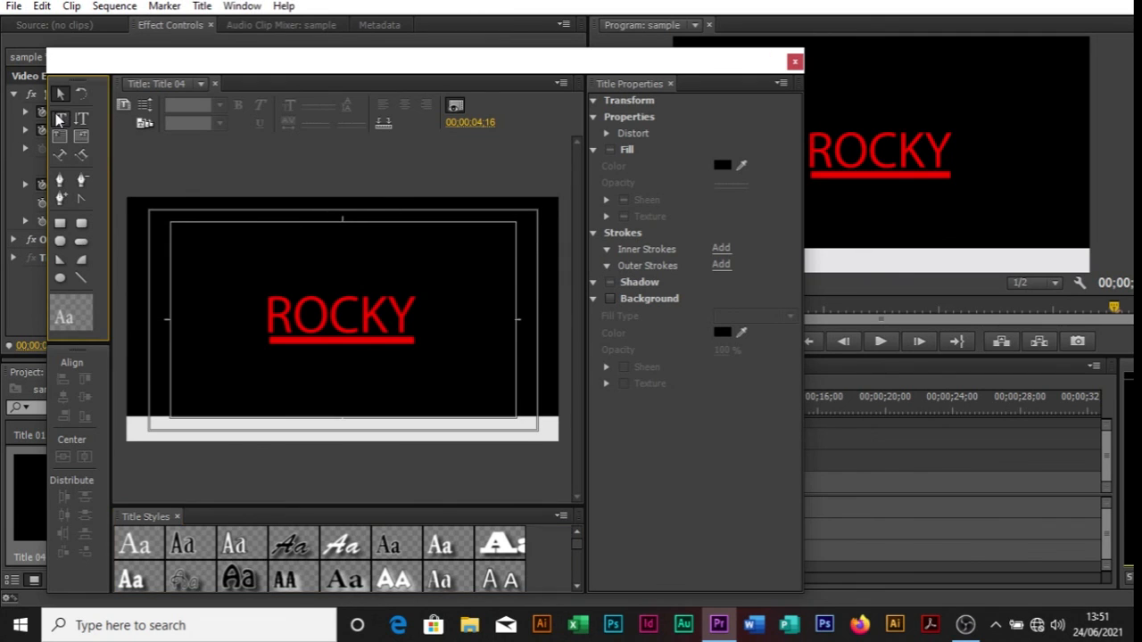
# Add the text ROCKY MEDIA GROUP in Title 04 below the large ROCKY lettering
pyautogui.click(227, 381)
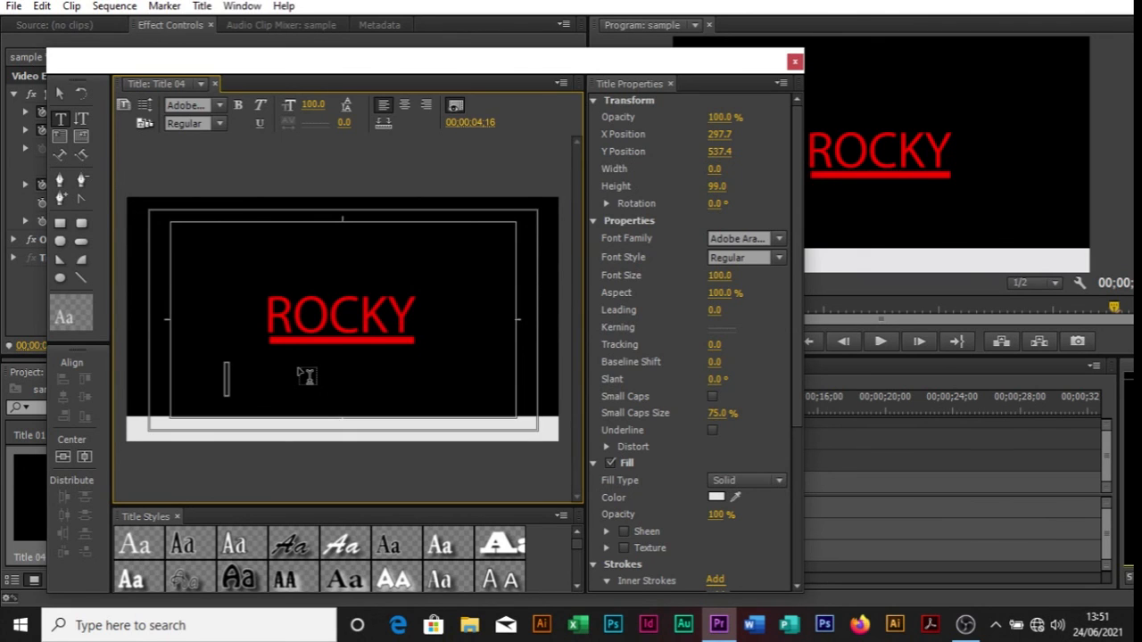
pyautogui.write('ROC')
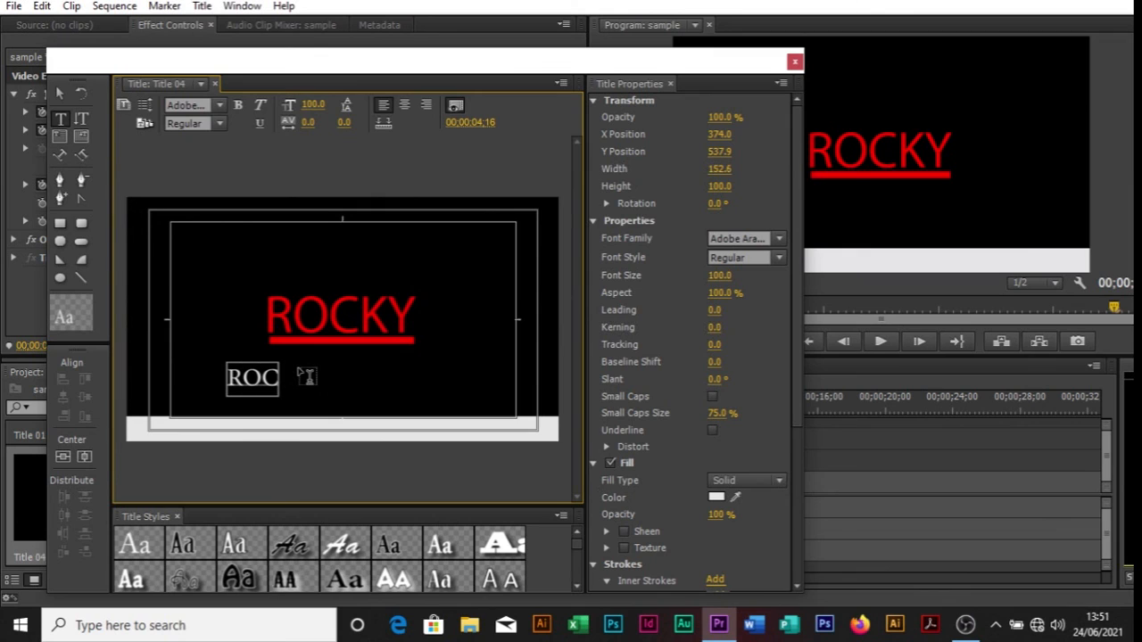
pyautogui.write('KY')
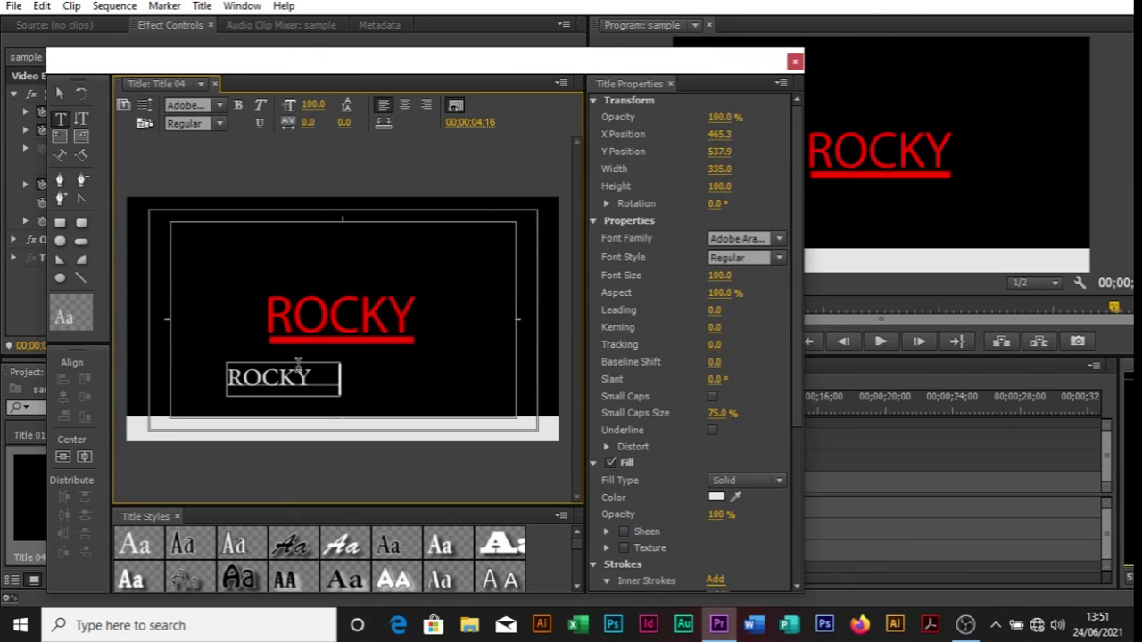
pyautogui.write(' MEDIA')
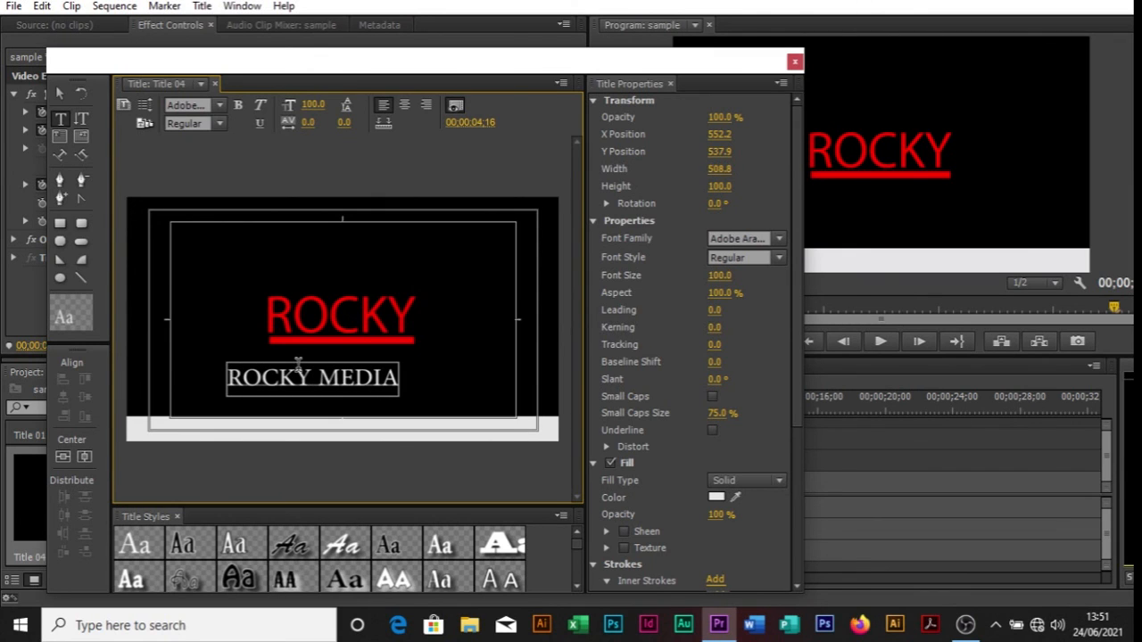
pyautogui.write(' GRO')
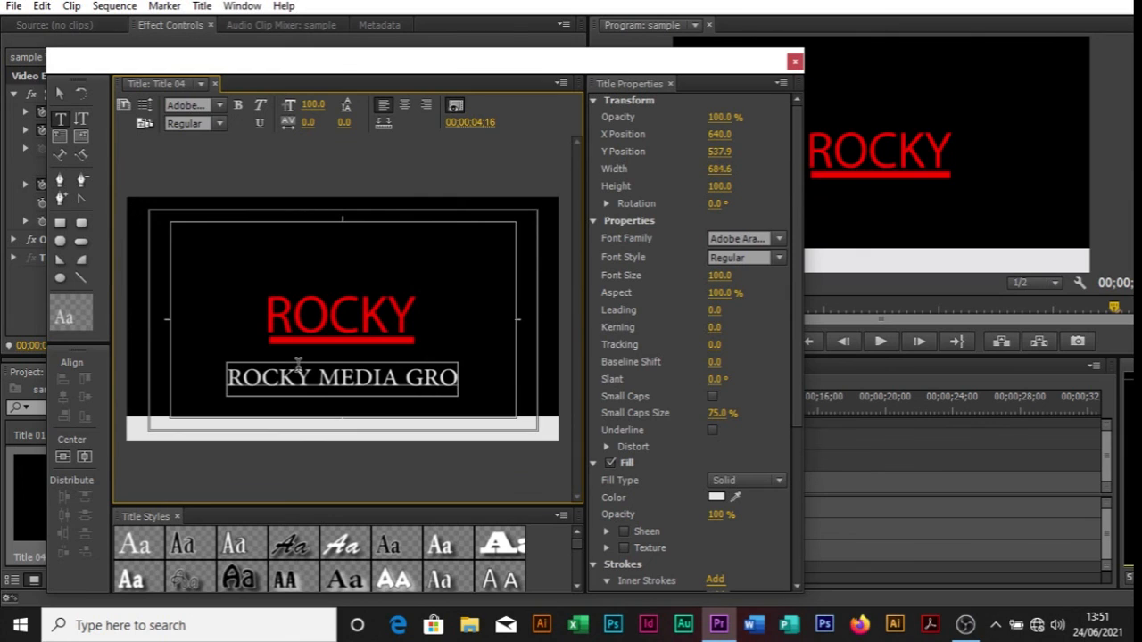
pyautogui.write('UP')
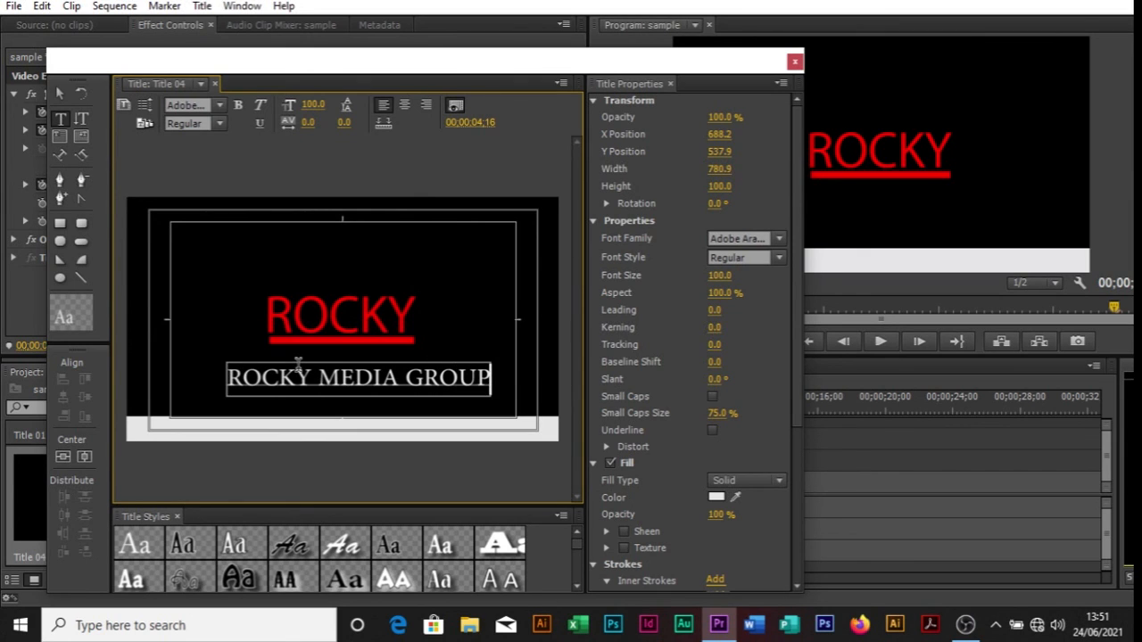
# Set the ROCKY MEDIA GROUP text's fill colour to a dark teal
pyautogui.click(57, 93)
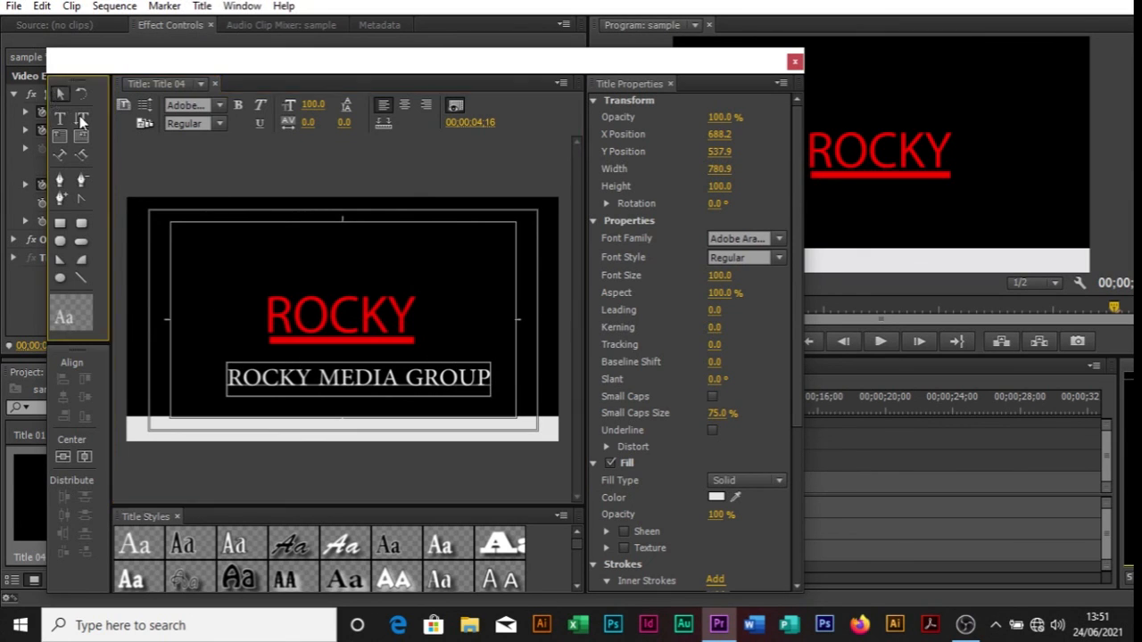
pyautogui.click(716, 497)
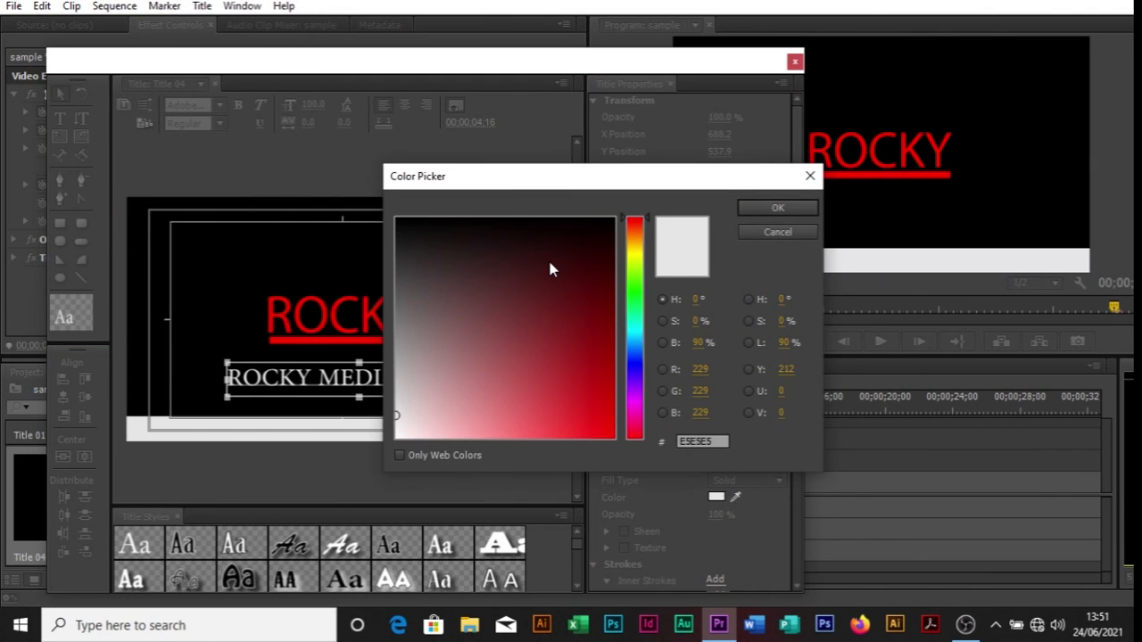
pyautogui.moveTo(648, 257); pyautogui.dragTo(594, 265)
pyautogui.click(767, 207)
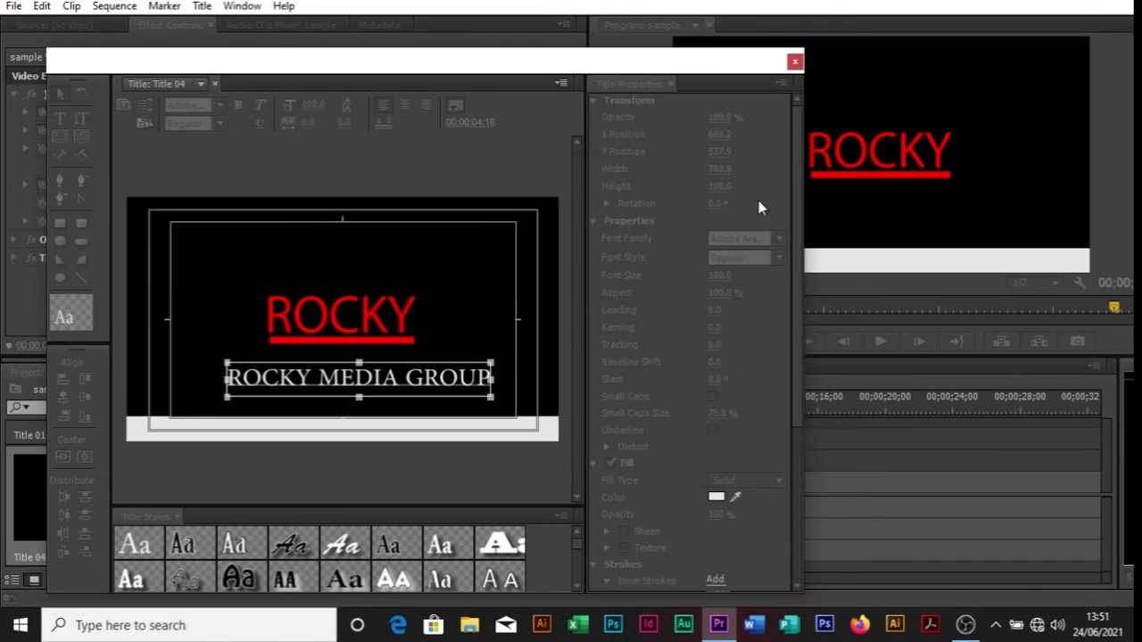
# Move the ROCKY MEDIA GROUP text down onto the white strip and set its font size to 88
pyautogui.moveTo(410, 390); pyautogui.dragTo(387, 419)
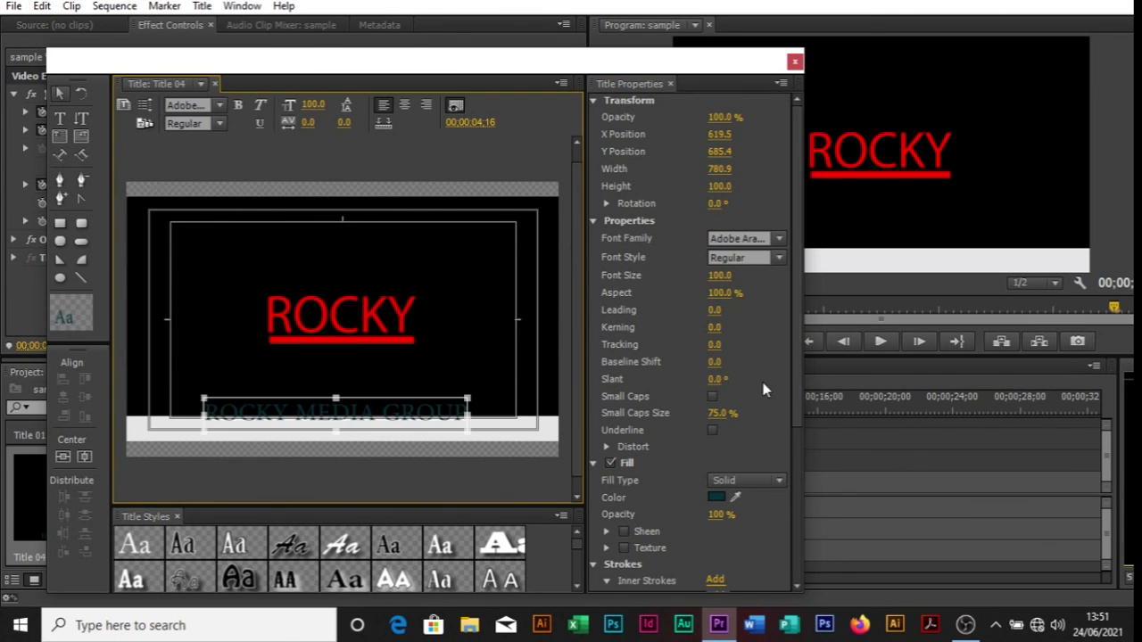
pyautogui.hotkey('ctrl', 's')
pyautogui.click(720, 278)
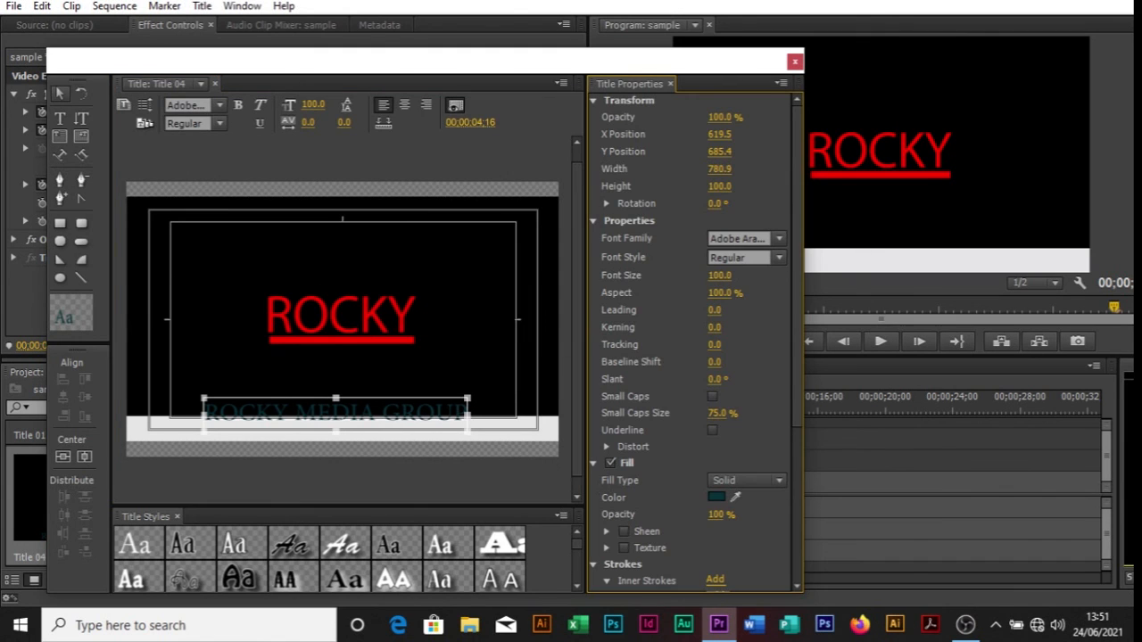
pyautogui.moveTo(359, 415); pyautogui.dragTo(360, 434)
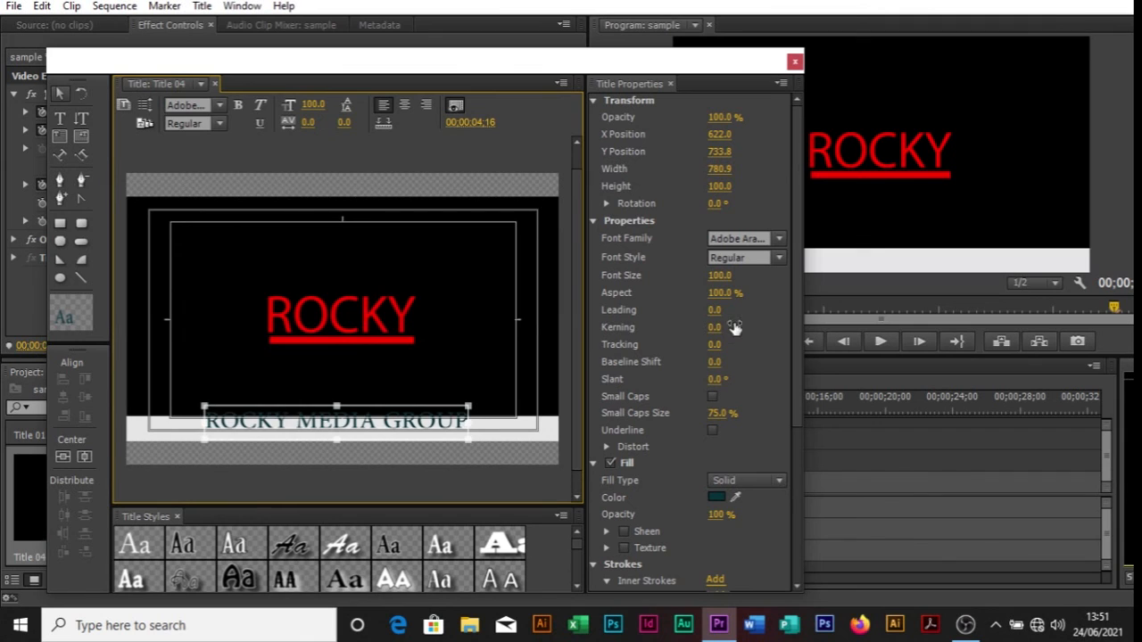
pyautogui.moveTo(720, 278); pyautogui.dragTo(708, 278)
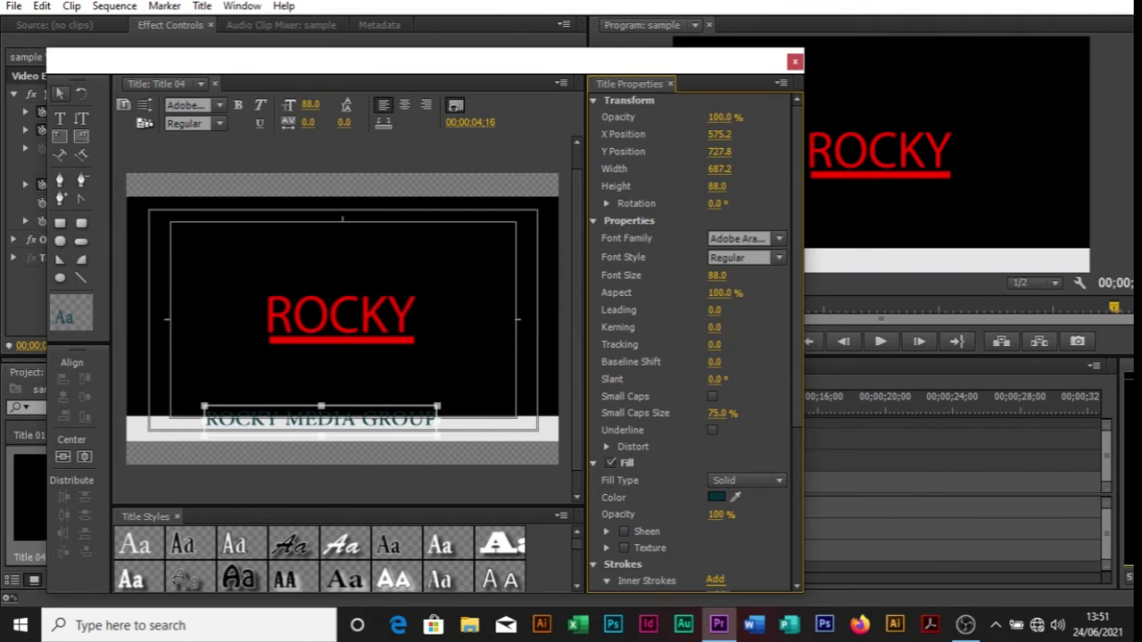
# Lower the text into the white strip and shift it toward the strip's right end, at about X 891, Y 780, then deselect it
pyautogui.moveTo(396, 417); pyautogui.dragTo(395, 434)
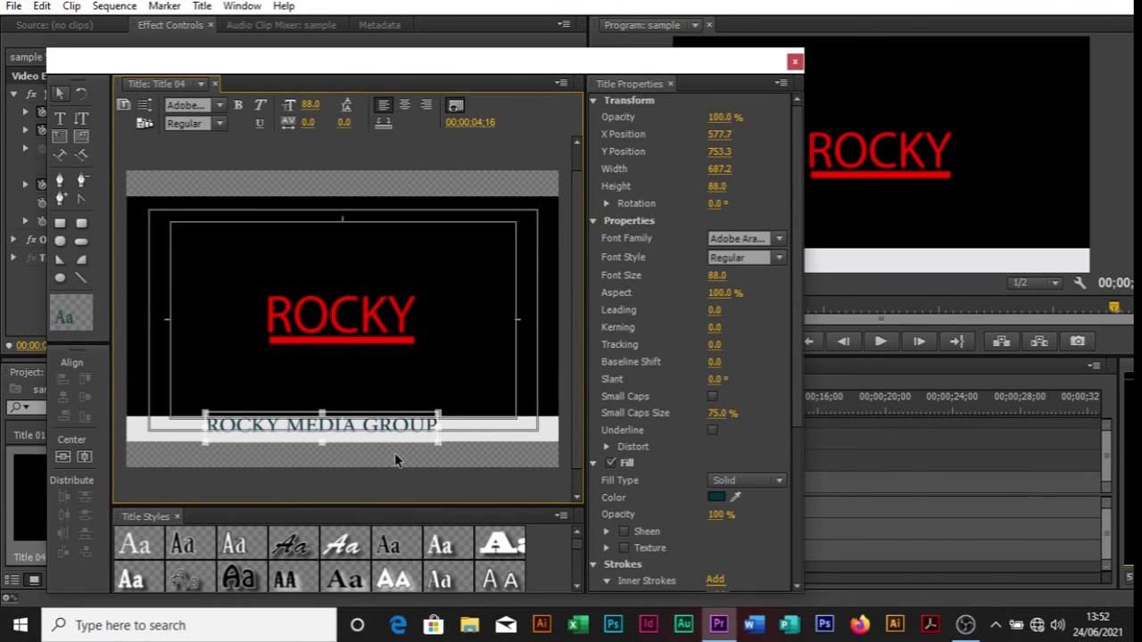
pyautogui.press('Down')
pyautogui.press('Down')
pyautogui.press('Down')
pyautogui.press('Down')
pyautogui.press('Down')
pyautogui.press('Down')
pyautogui.press('Down')
pyautogui.press('Down')
pyautogui.press('Down')
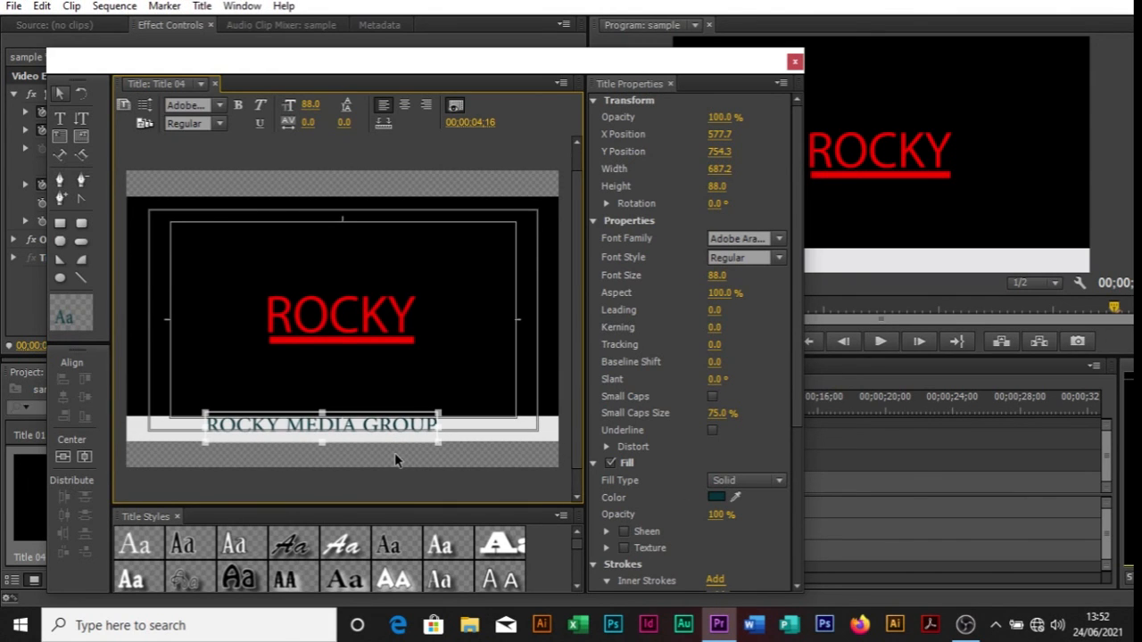
pyautogui.moveTo(348, 427); pyautogui.dragTo(350, 431)
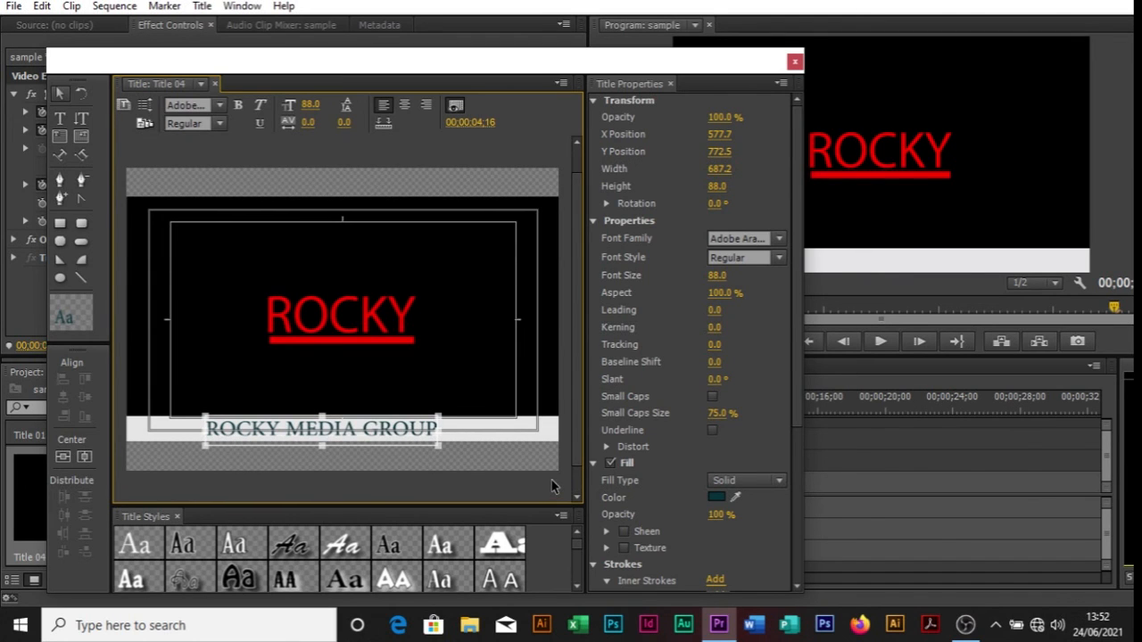
pyautogui.moveTo(389, 435); pyautogui.dragTo(493, 436)
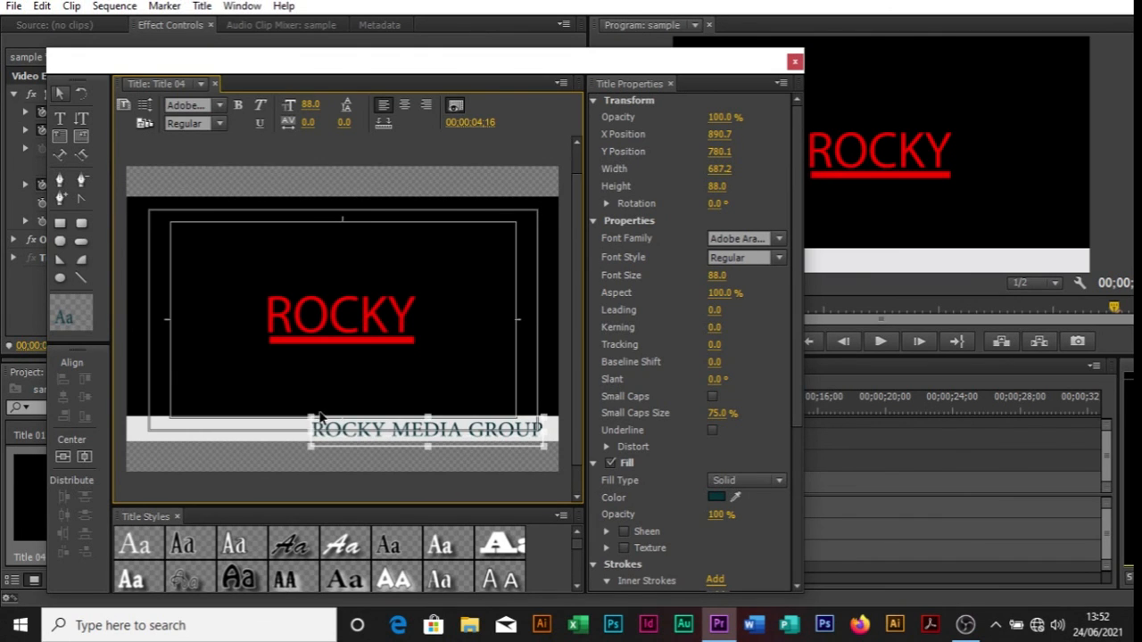
pyautogui.click(258, 443)
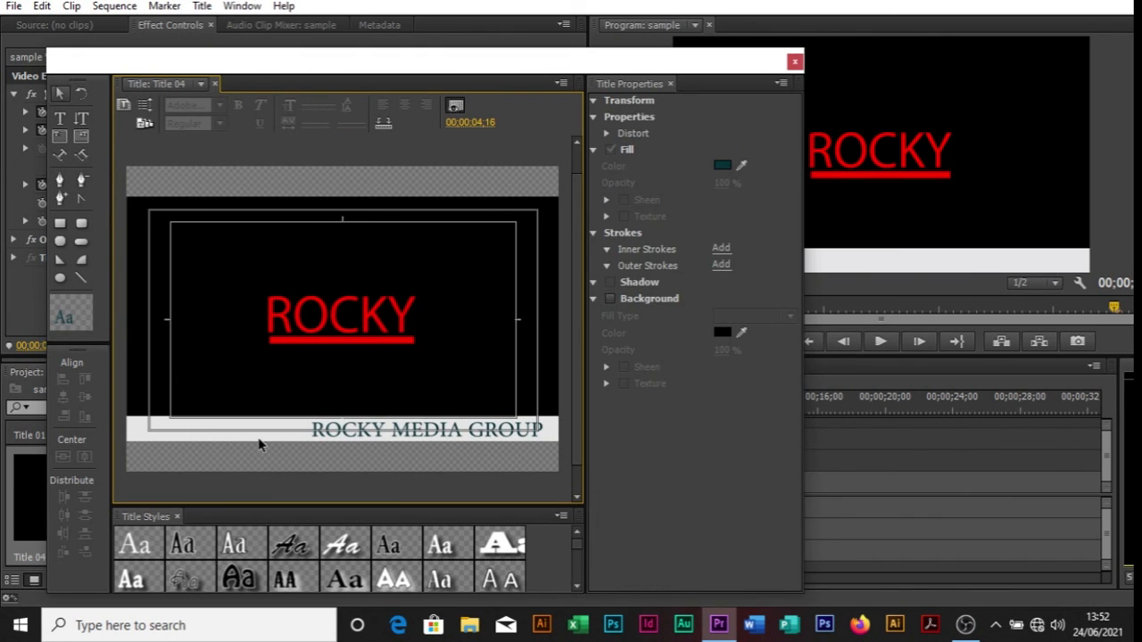
# Set Title 04 to crawl right, starting and ending off screen, and close the title editor
pyautogui.click(146, 107)
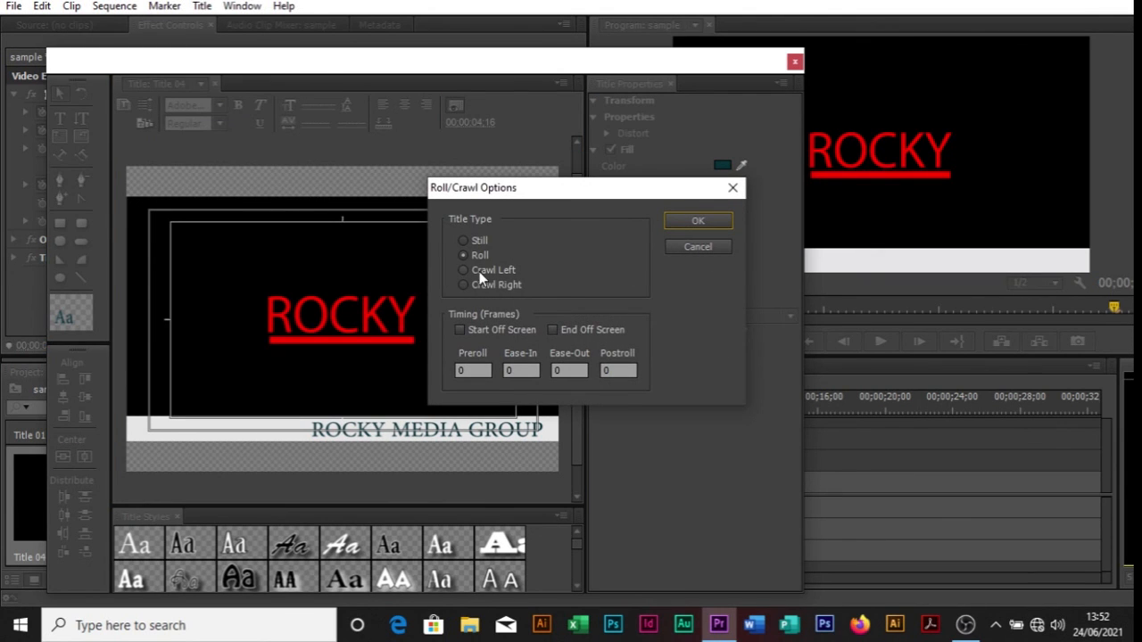
pyautogui.click(469, 331)
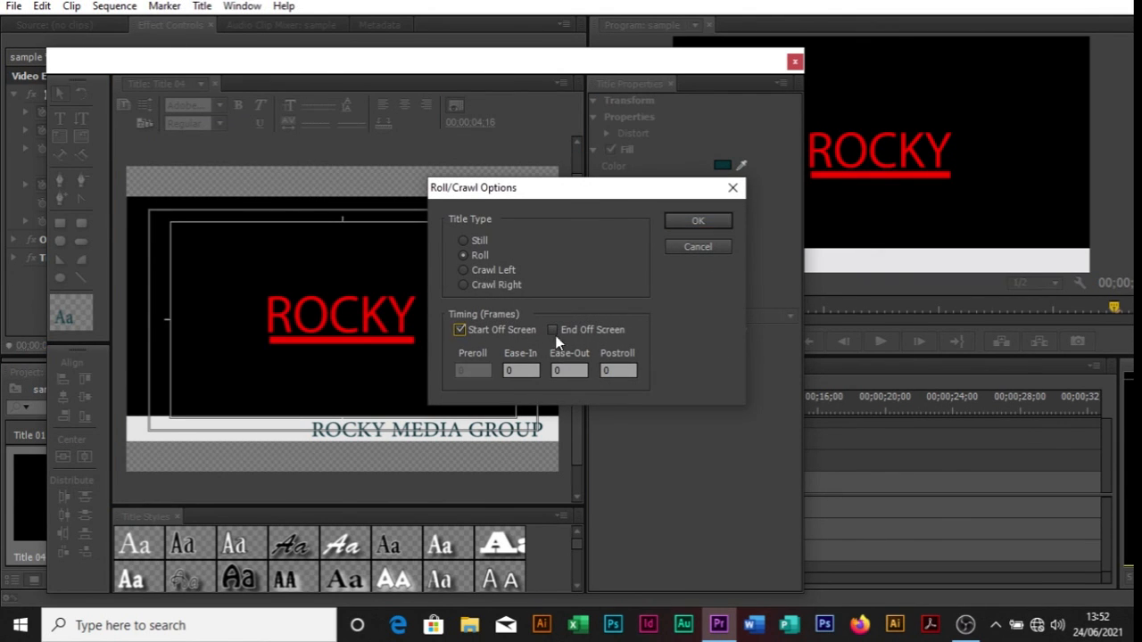
pyautogui.click(588, 328)
pyautogui.click(491, 270)
pyautogui.click(696, 221)
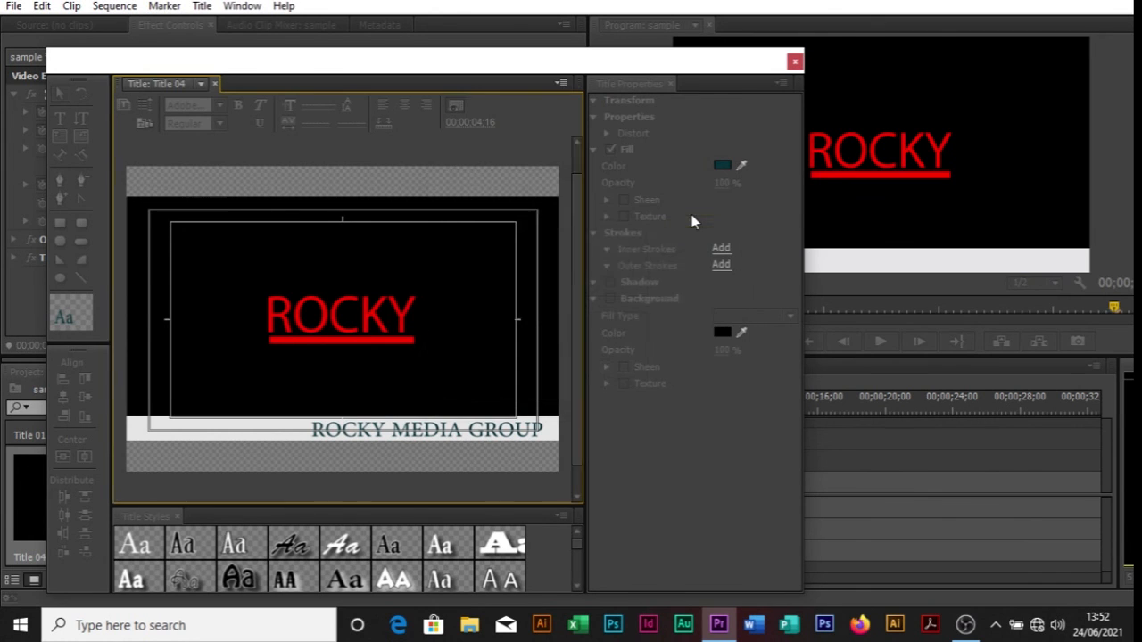
pyautogui.click(793, 63)
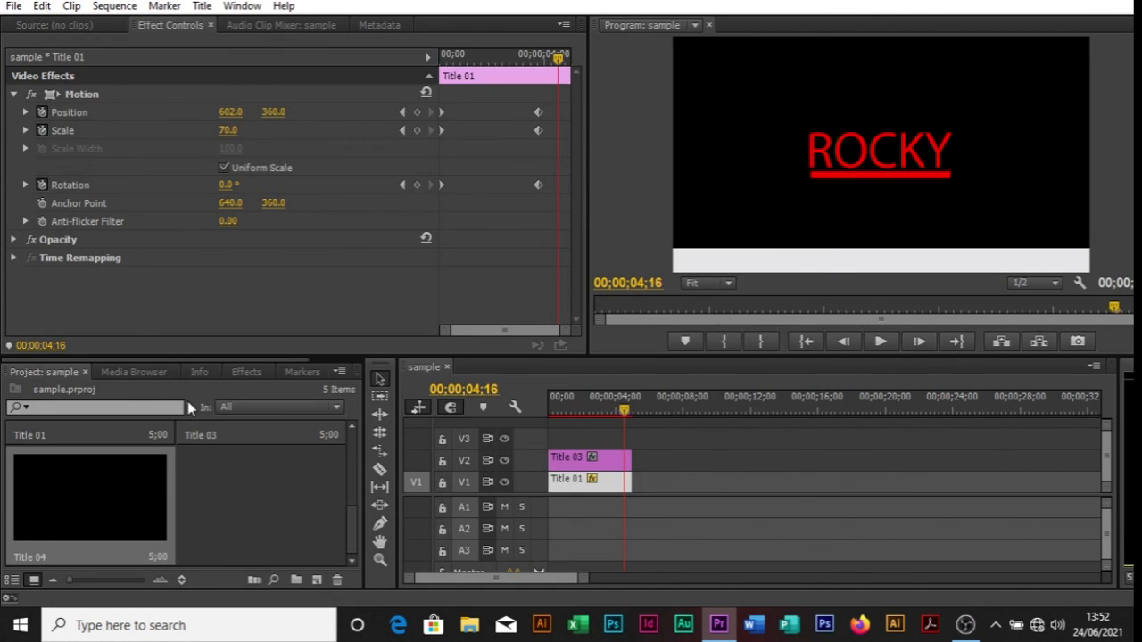
# Place Title 04 at the start of track V3 above Title 03 and play the sequence from the beginning
pyautogui.moveTo(94, 510); pyautogui.dragTo(546, 437)
pyautogui.moveTo(624, 410); pyautogui.dragTo(505, 434)
pyautogui.press('space')
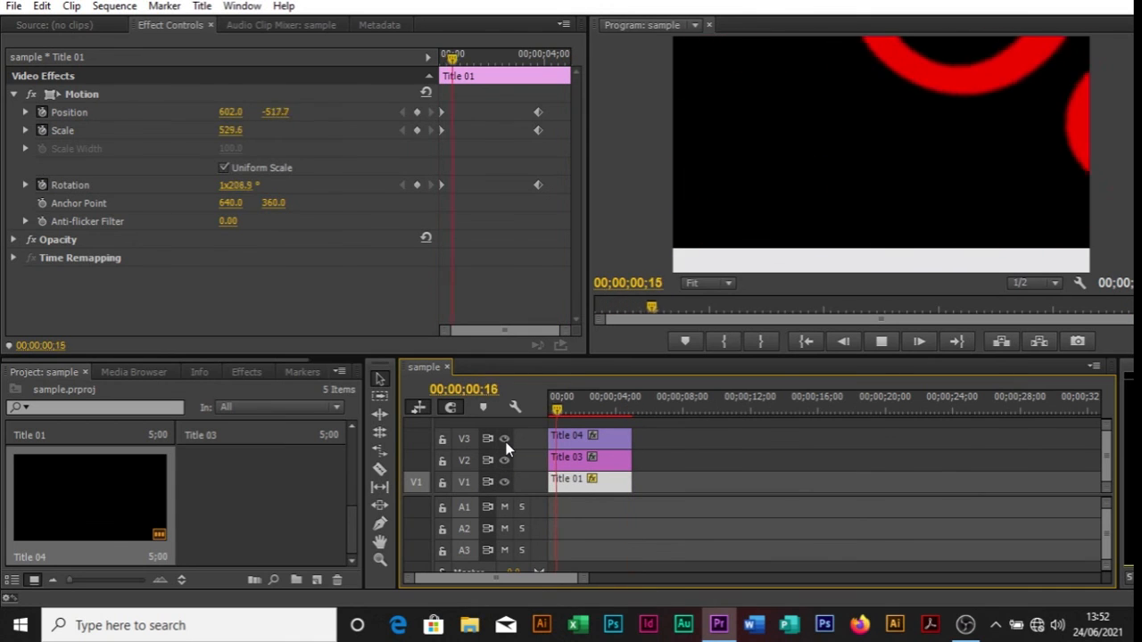
pyautogui.press('space')
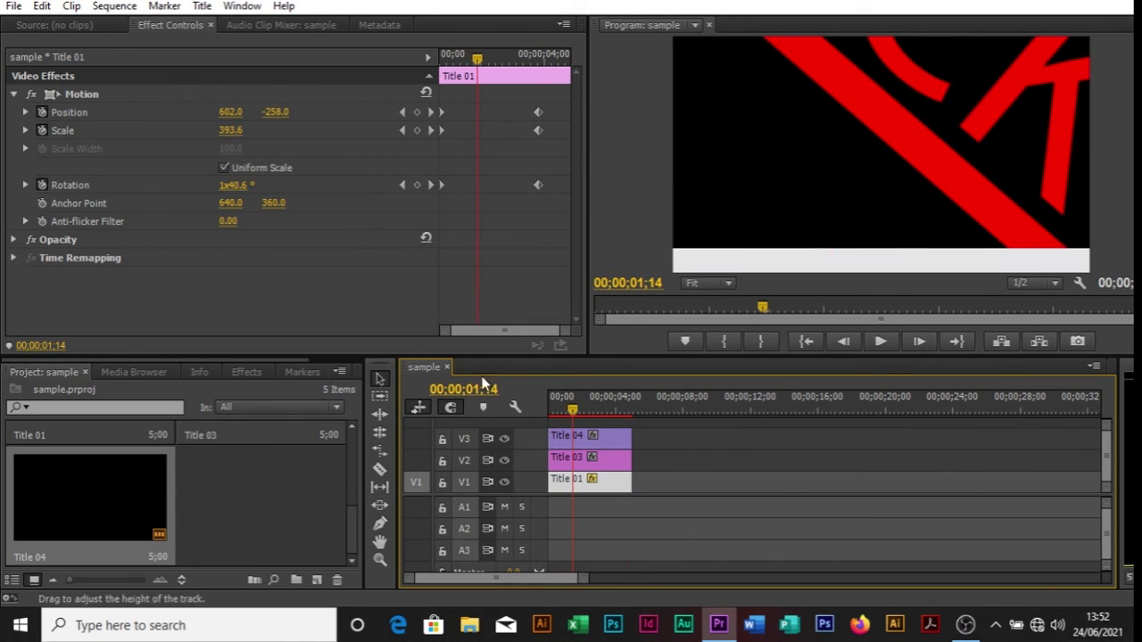
# Reopen Title 04, move its text up onto the white strip at about X 679, Y 686, and close the title editor
pyautogui.moveTo(352, 523); pyautogui.dragTo(364, 560)
pyautogui.doubleClick(63, 527)
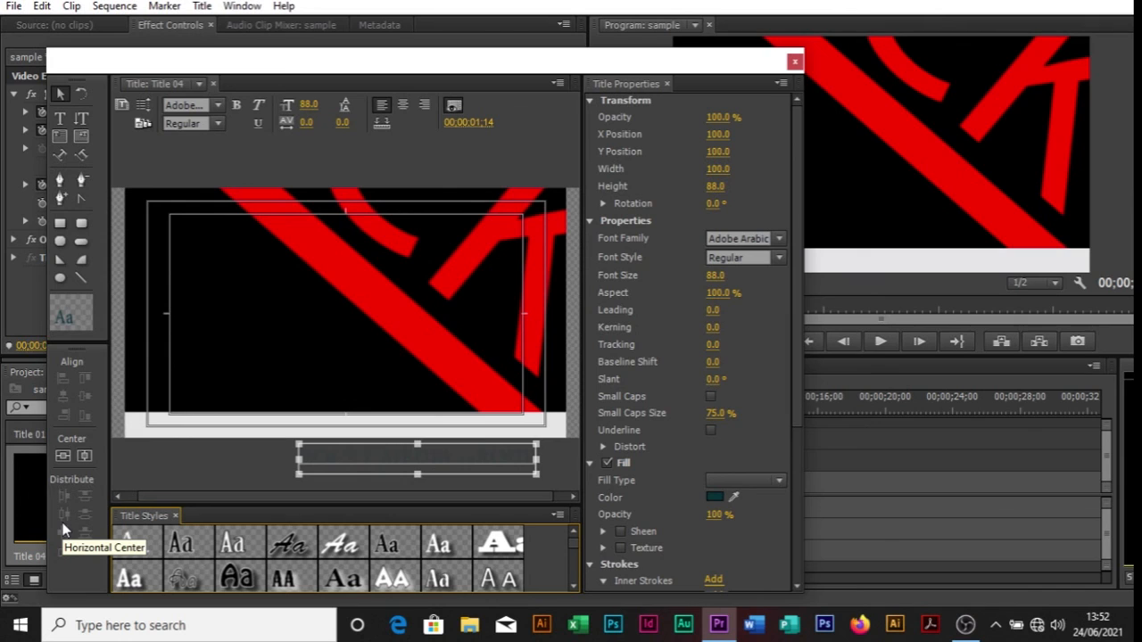
pyautogui.moveTo(349, 461); pyautogui.dragTo(307, 425)
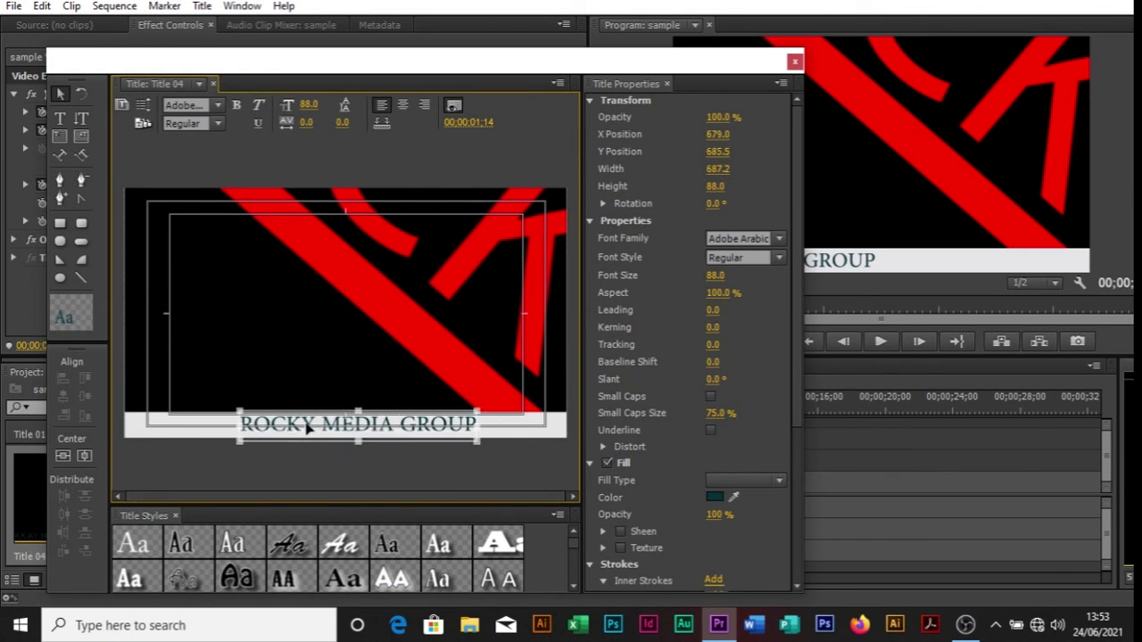
pyautogui.click(794, 60)
# Play the sequence from the start to review the text crawling across the white strip, stopping at 00;00;03;09
pyautogui.moveTo(575, 412); pyautogui.dragTo(509, 426)
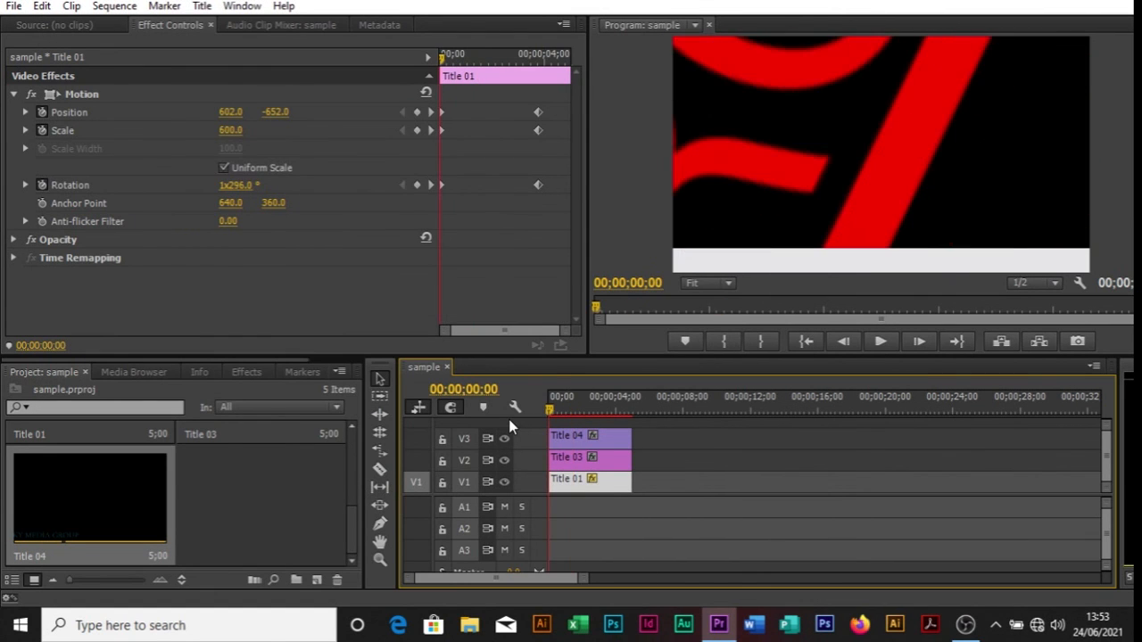
pyautogui.press('space')
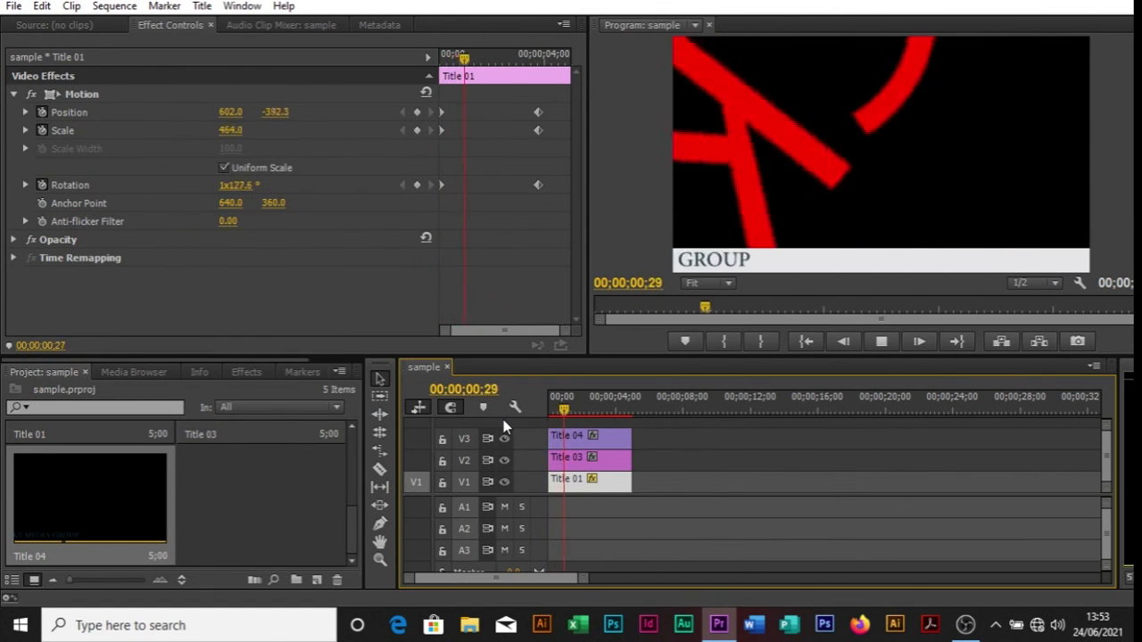
pyautogui.press('n')
pyautogui.press('space')
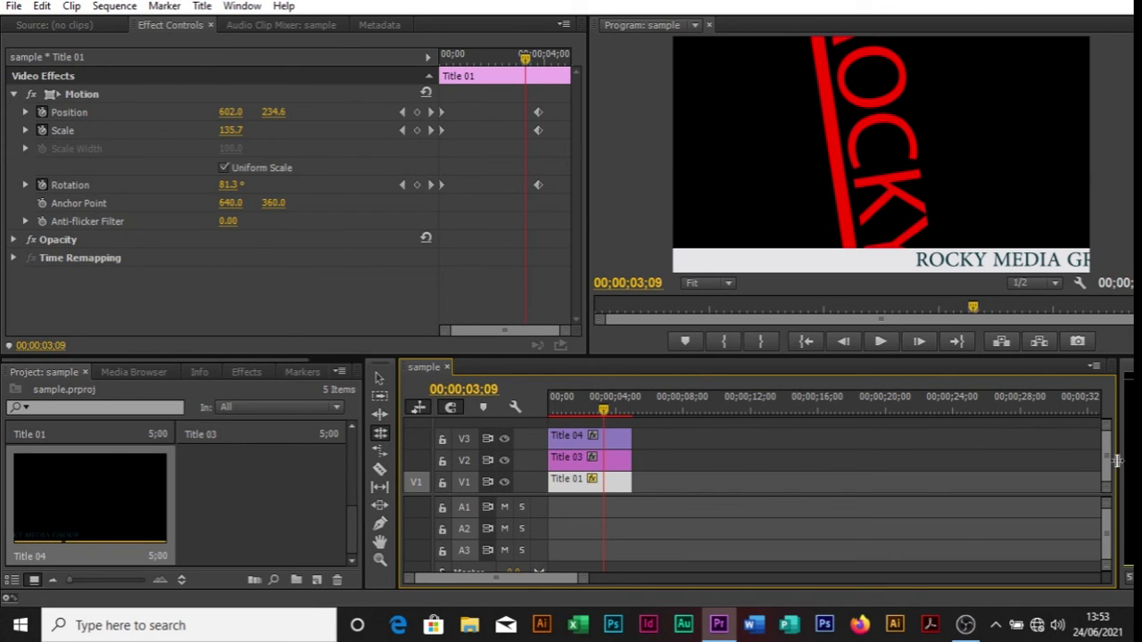
# Place the 171003D_002_2K.mp4 clip on a new track V4, starting just after the end of the title clips
pyautogui.moveTo(1106, 471); pyautogui.dragTo(1106, 445)
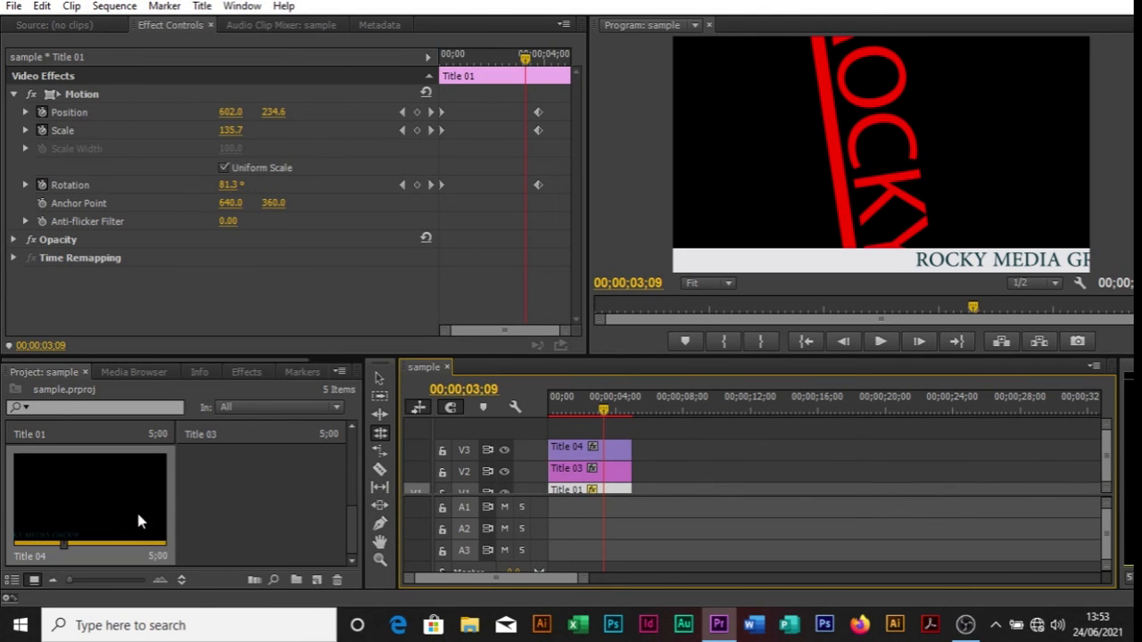
pyautogui.scroll(-3, 136, 508)
pyautogui.moveTo(274, 483); pyautogui.dragTo(645, 433)
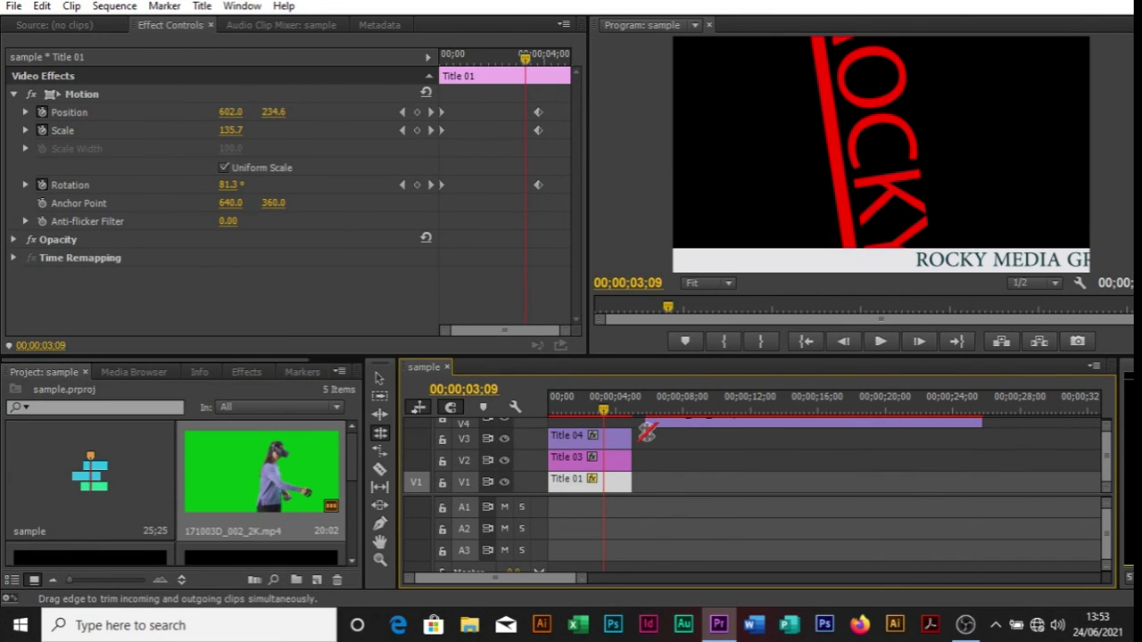